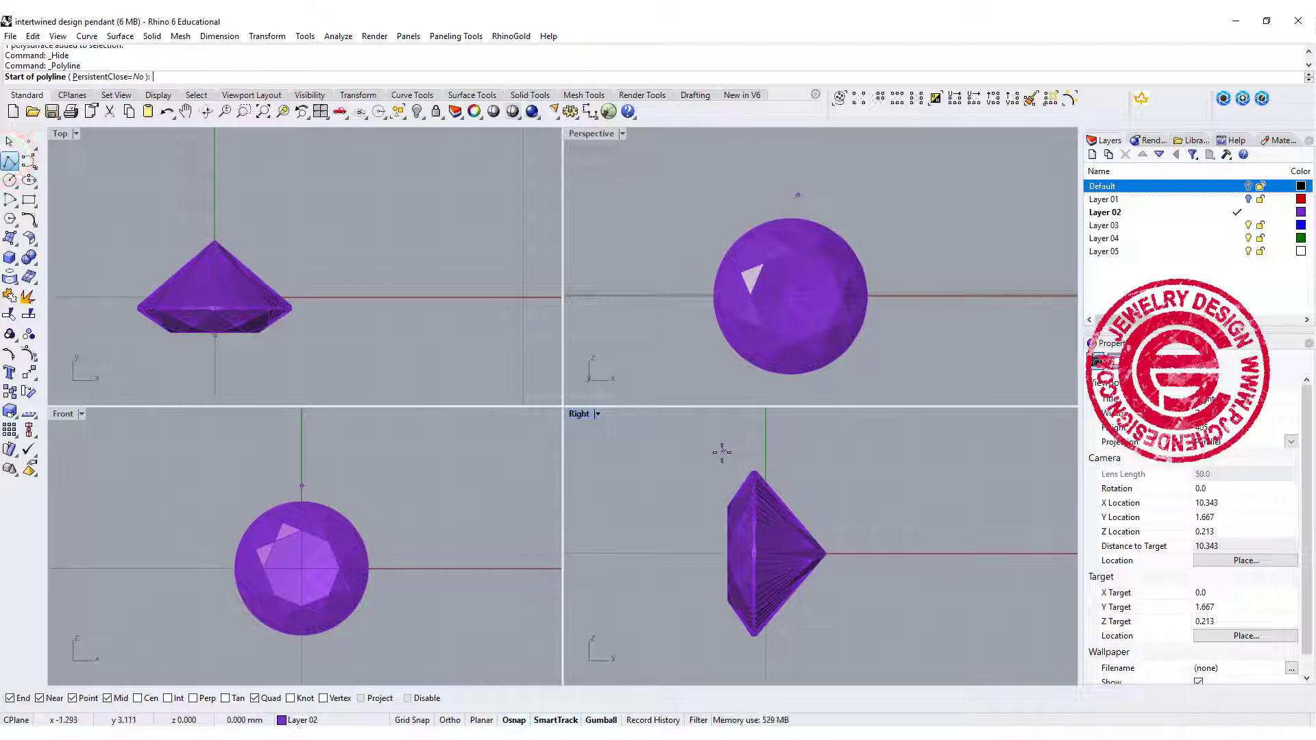
Step: Draw a slightly downward-sloping straight polyline above the gem's girdle in the Right view
click(720, 451)
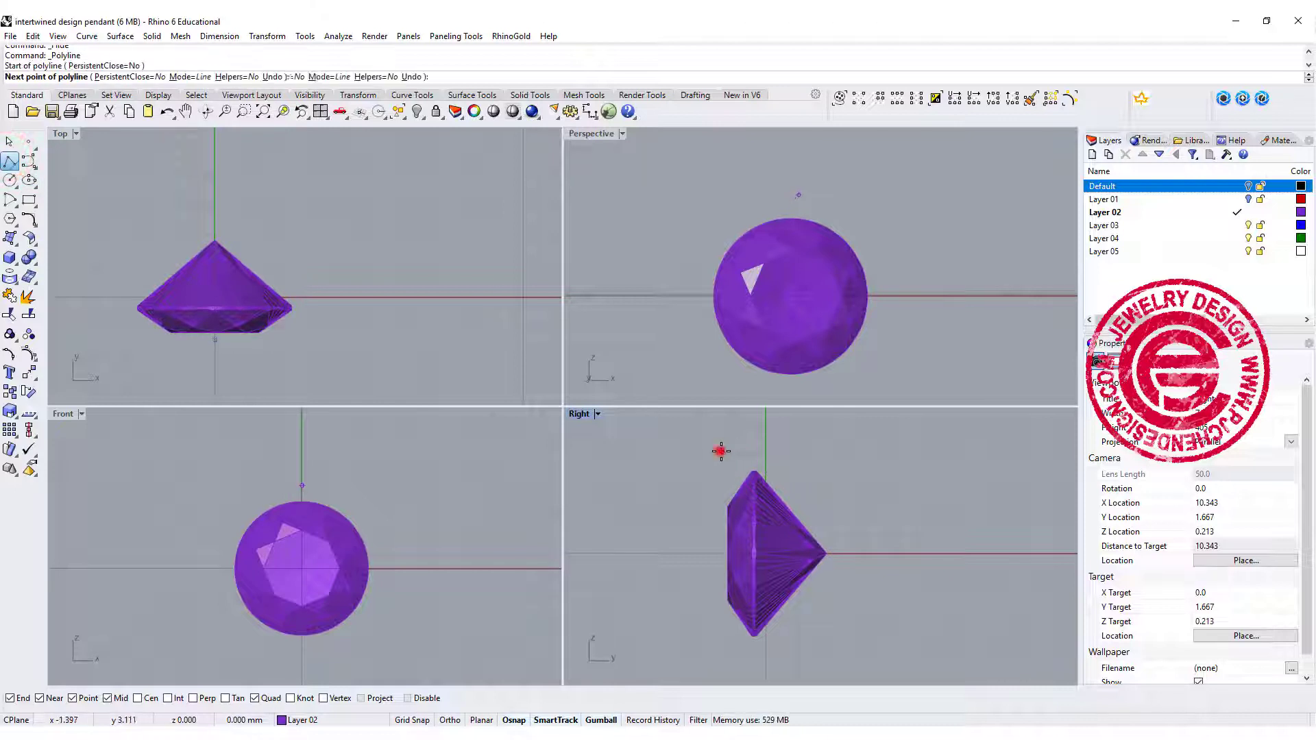
click(844, 467)
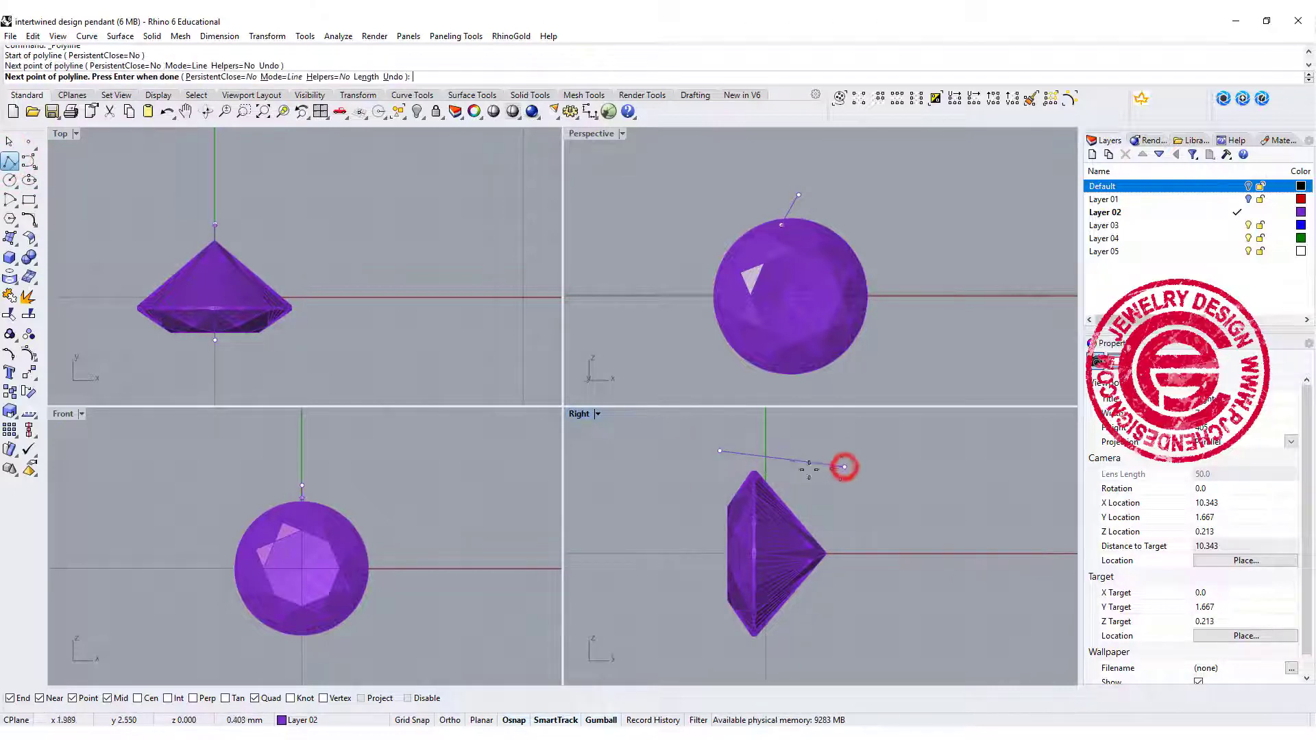
right_click(845, 467)
Step: Move the sloped line slightly toward the gem's pointed end in the maximized Right view, keeping it above the girdle
click(735, 451)
key(ctrl+m)
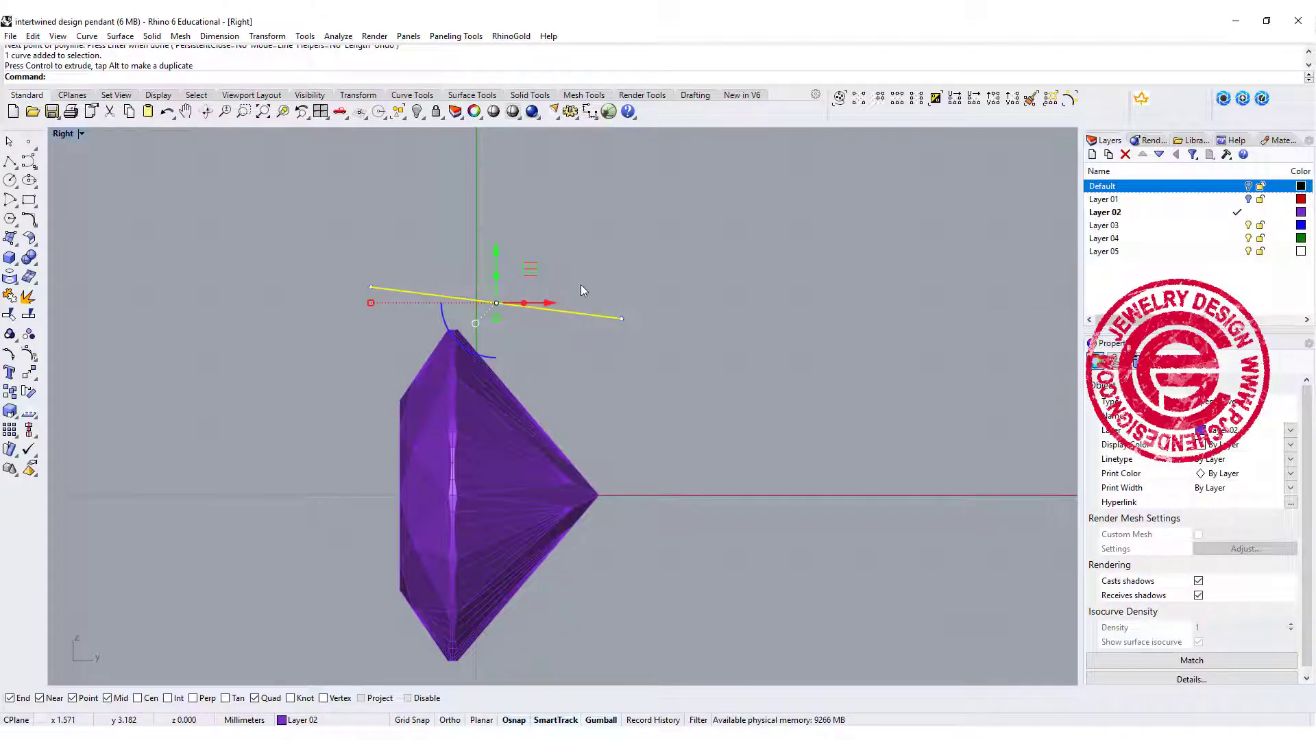
right_drag(581, 286, 592, 272)
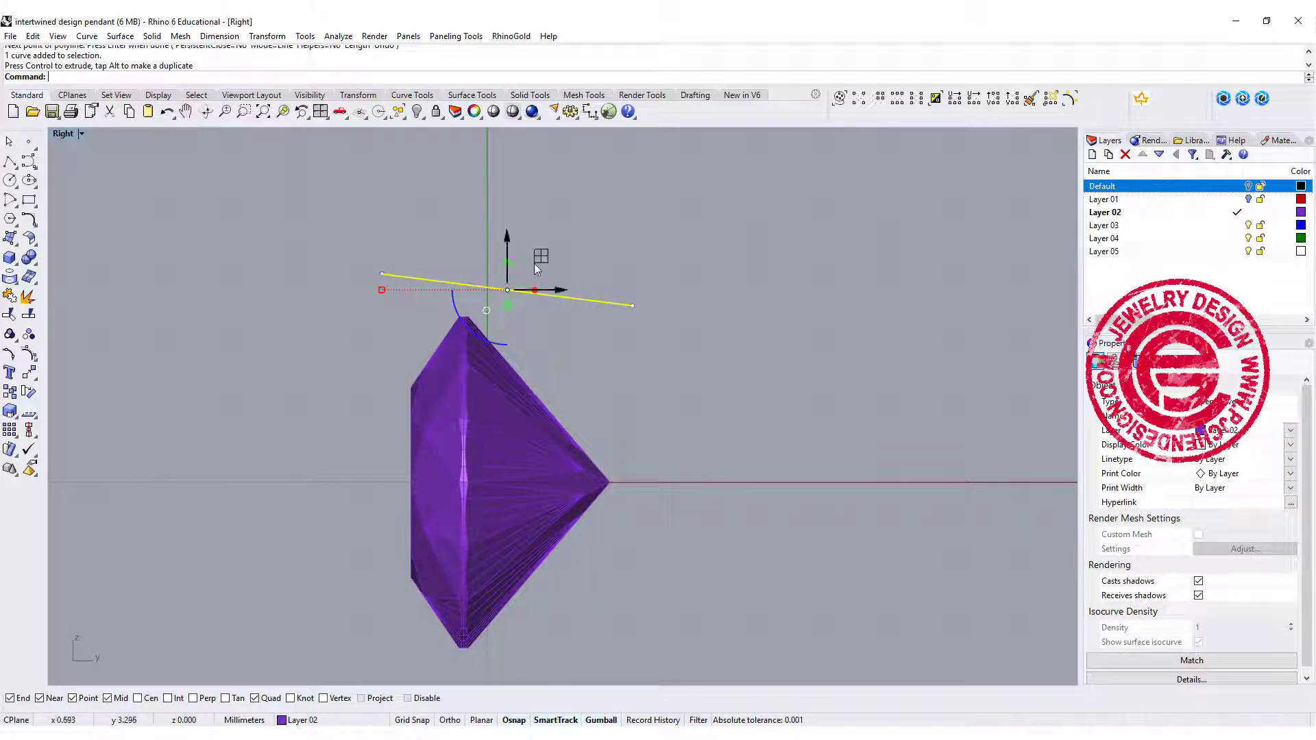
drag(537, 268, 553, 266)
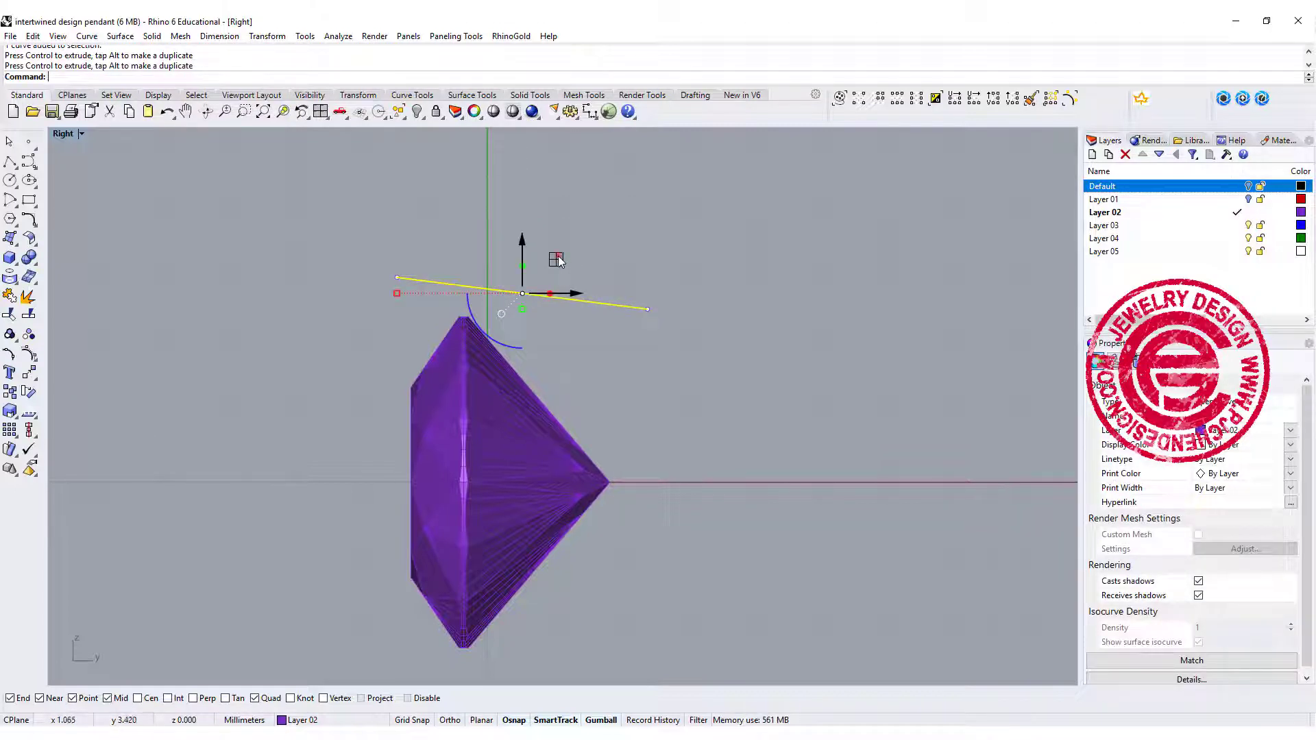
drag(561, 261, 578, 261)
click(654, 337)
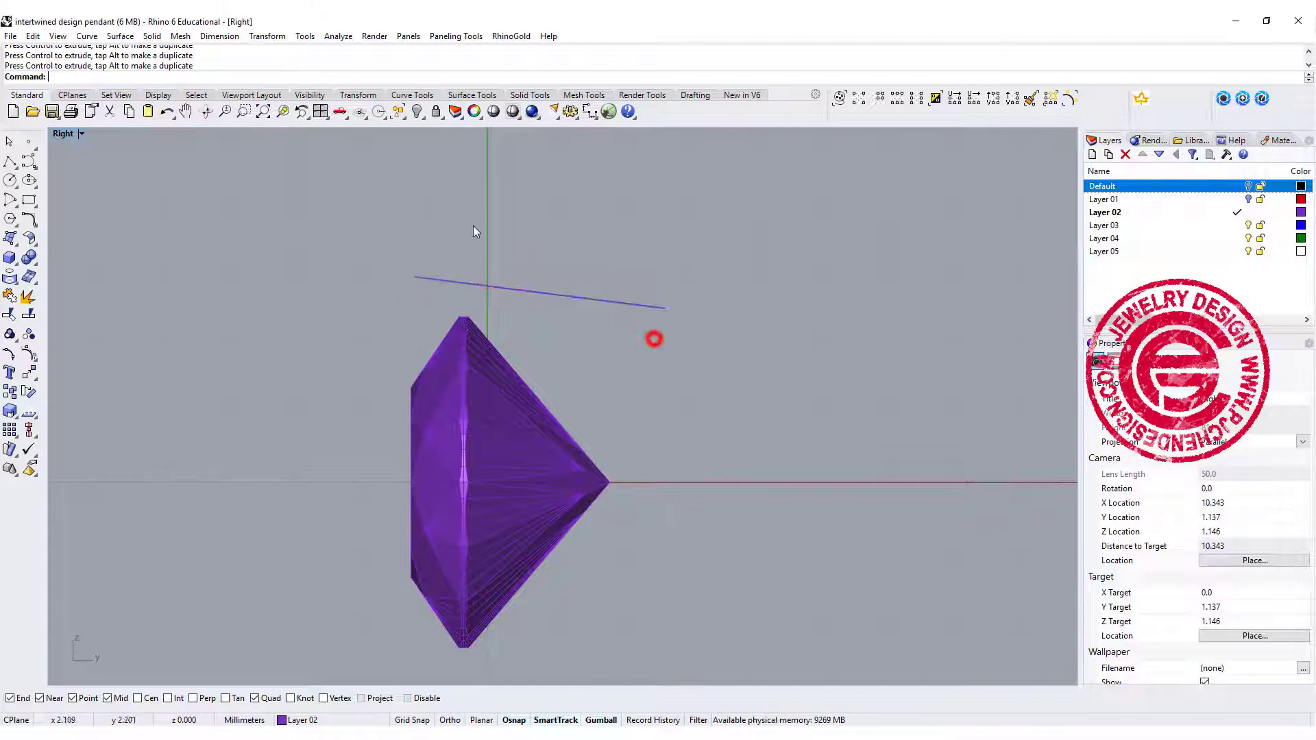
Step: Pipe the sloped line into a solid prong with round caps, using a start diameter of about 0.92 mm
click(421, 275)
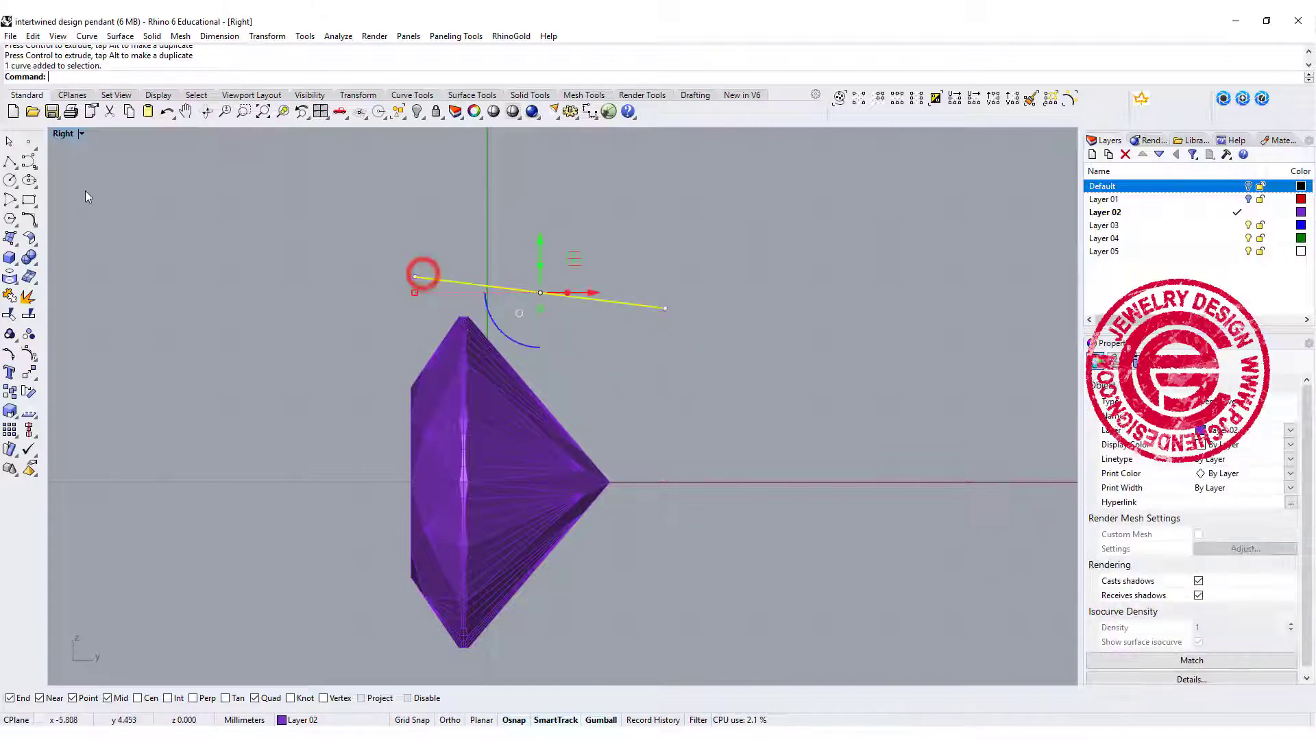
click(9, 260)
click(49, 299)
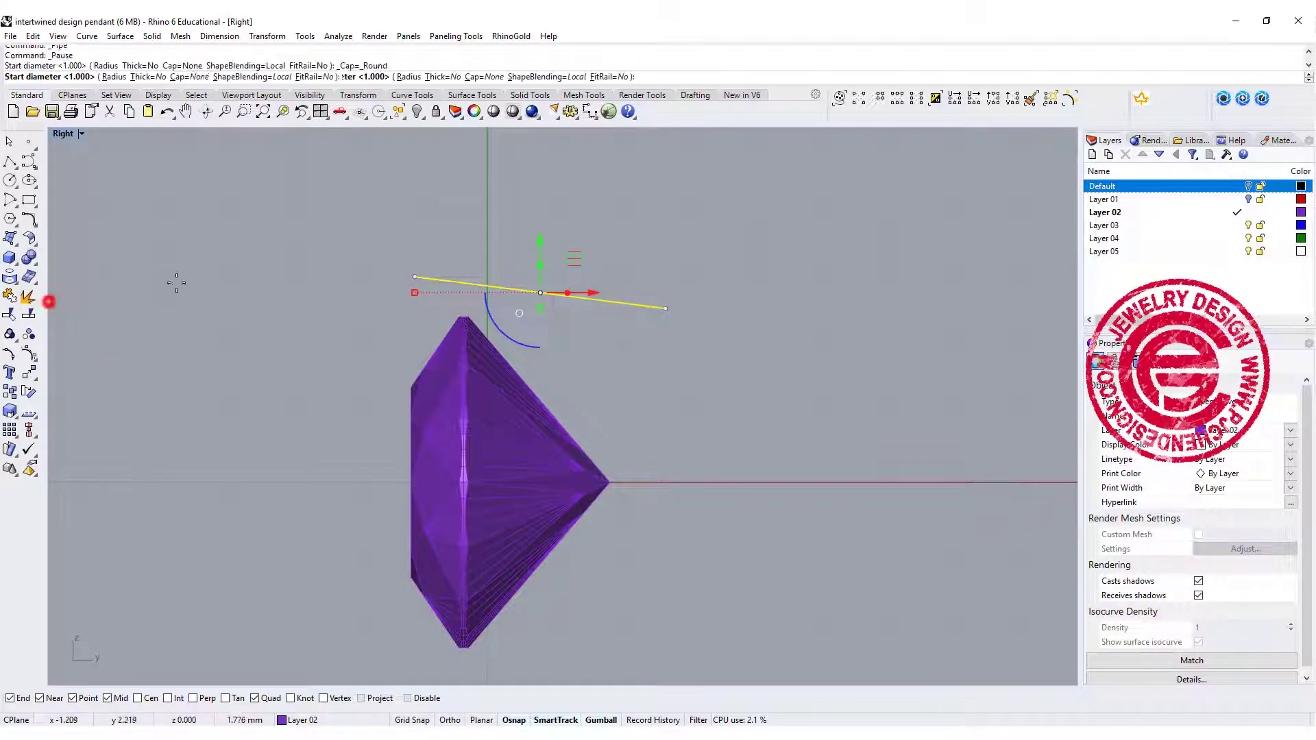
click(458, 250)
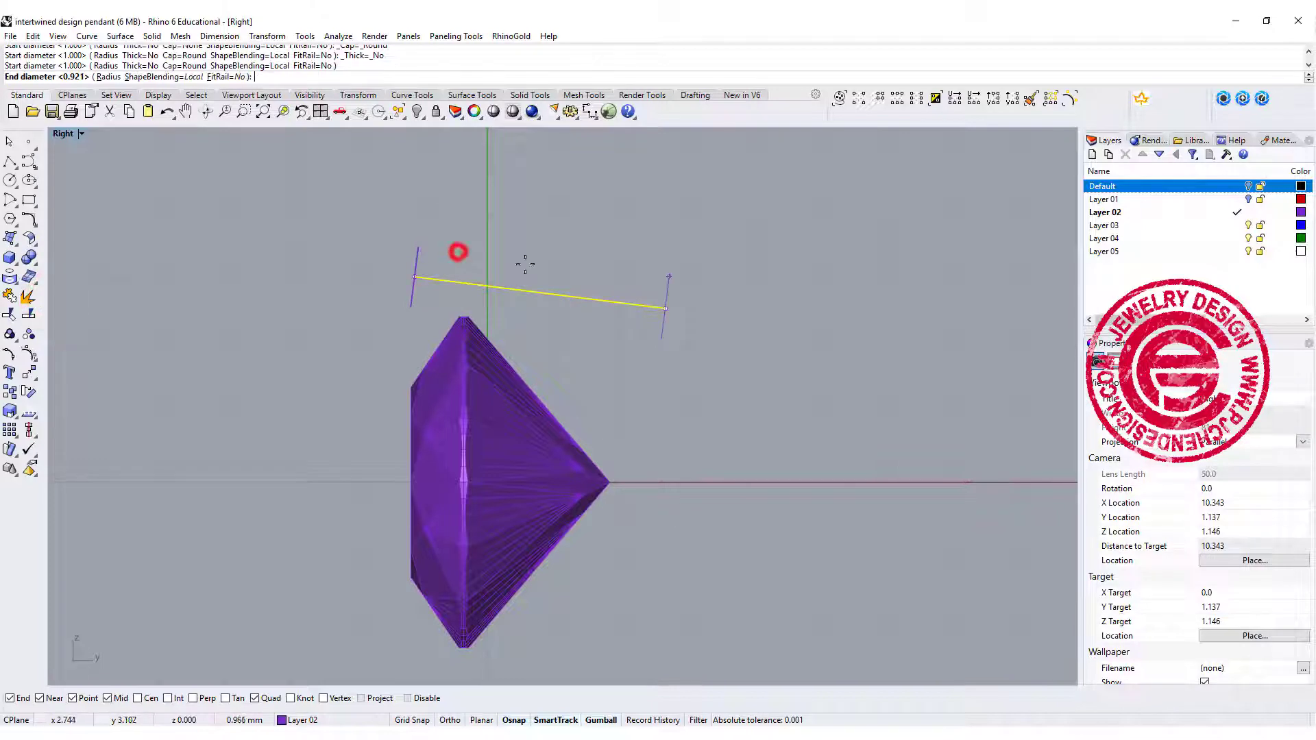
click(612, 274)
key(Return)
click(590, 333)
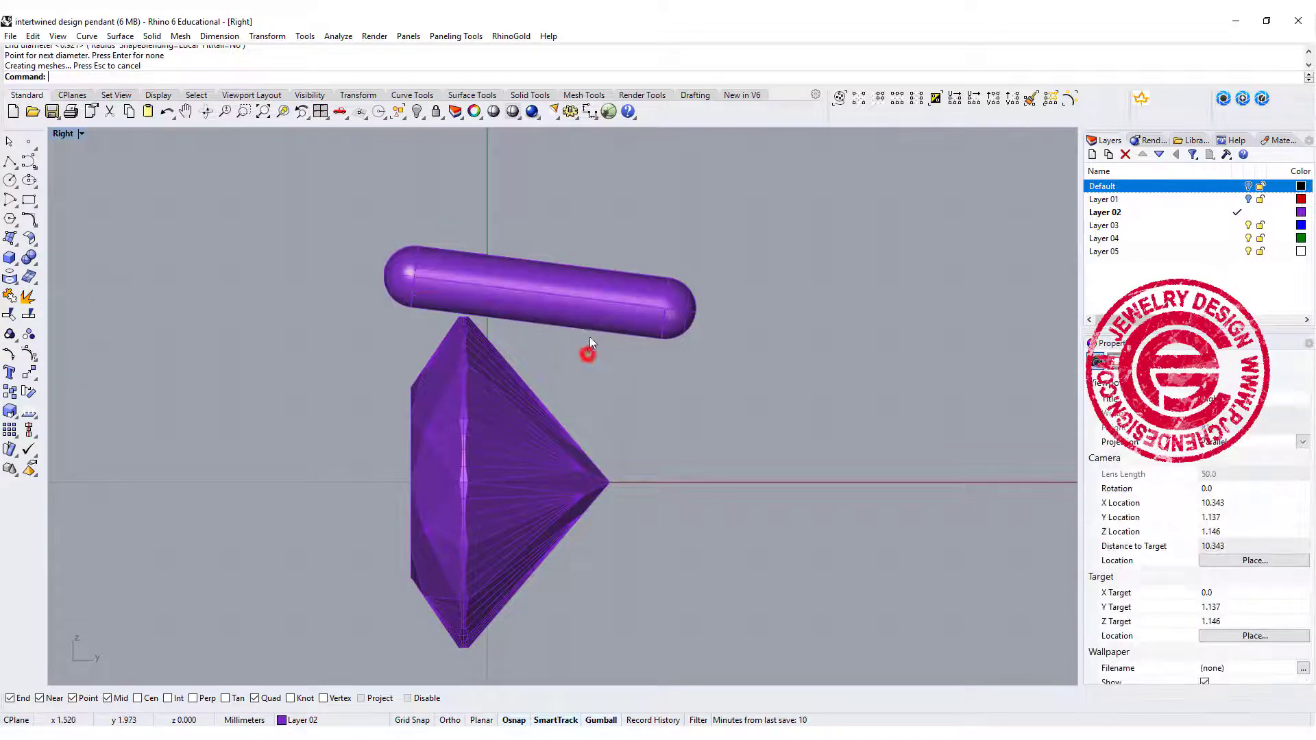
Step: Move the prong down until it overlaps the edge of the gem's girdle, and return to the four-view layout
drag(578, 262, 575, 276)
click(782, 333)
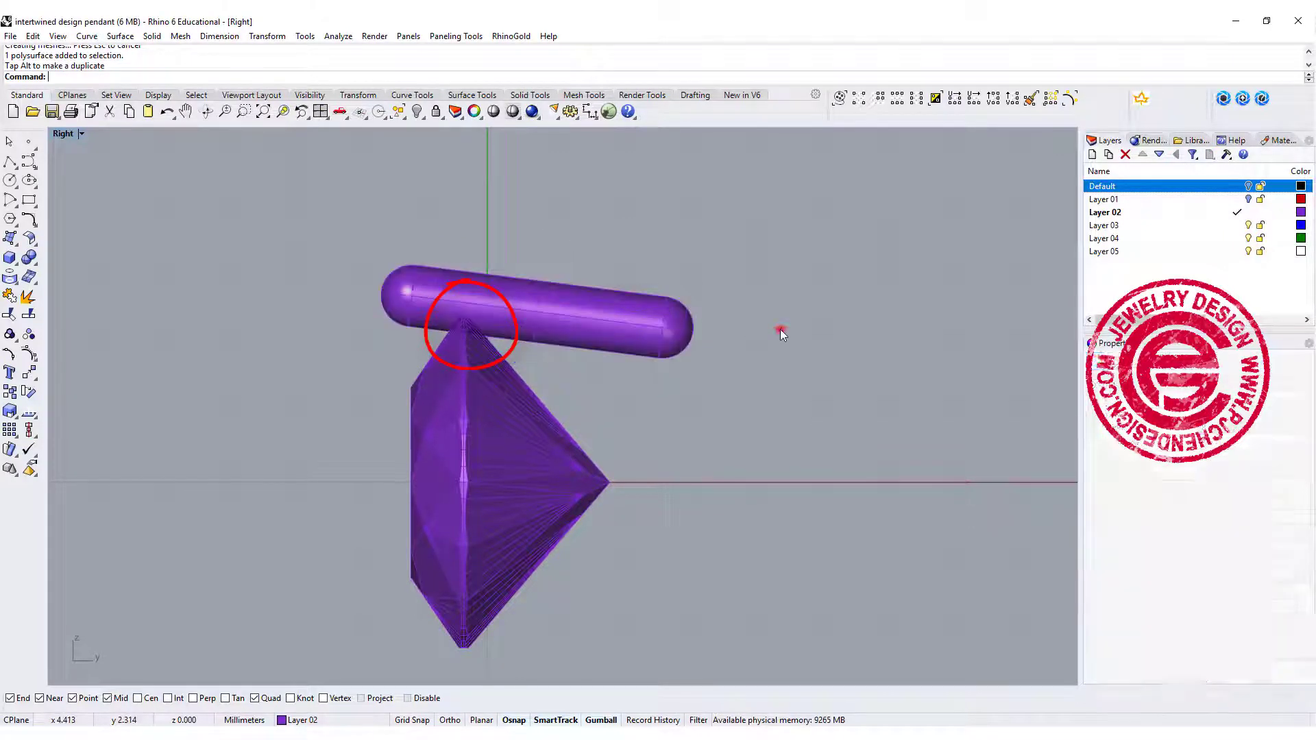
double_click(60, 133)
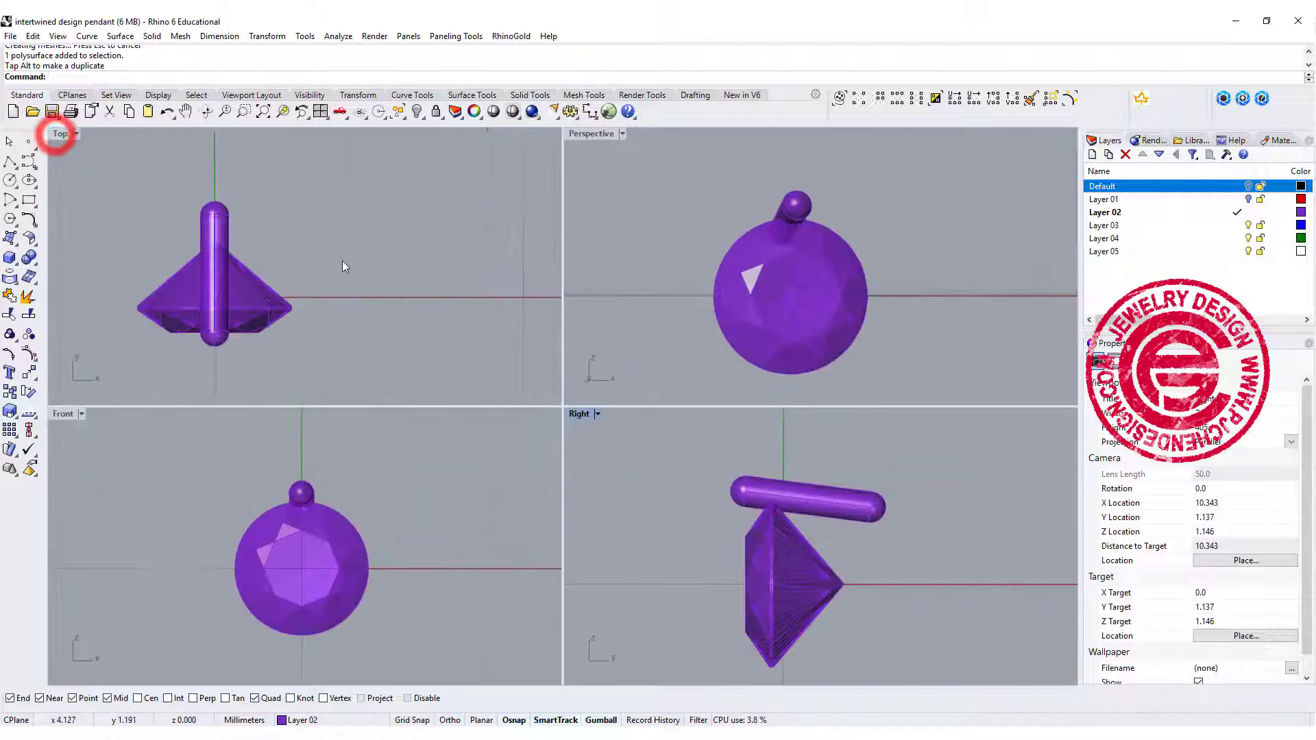
Step: Scale the prong up slightly and uniformly in all three dimensions from the Front view
scroll(310, 485, up, 8)
click(313, 487)
shift+drag(261, 520, 258, 519)
click(417, 505)
scroll(406, 499, down, 1)
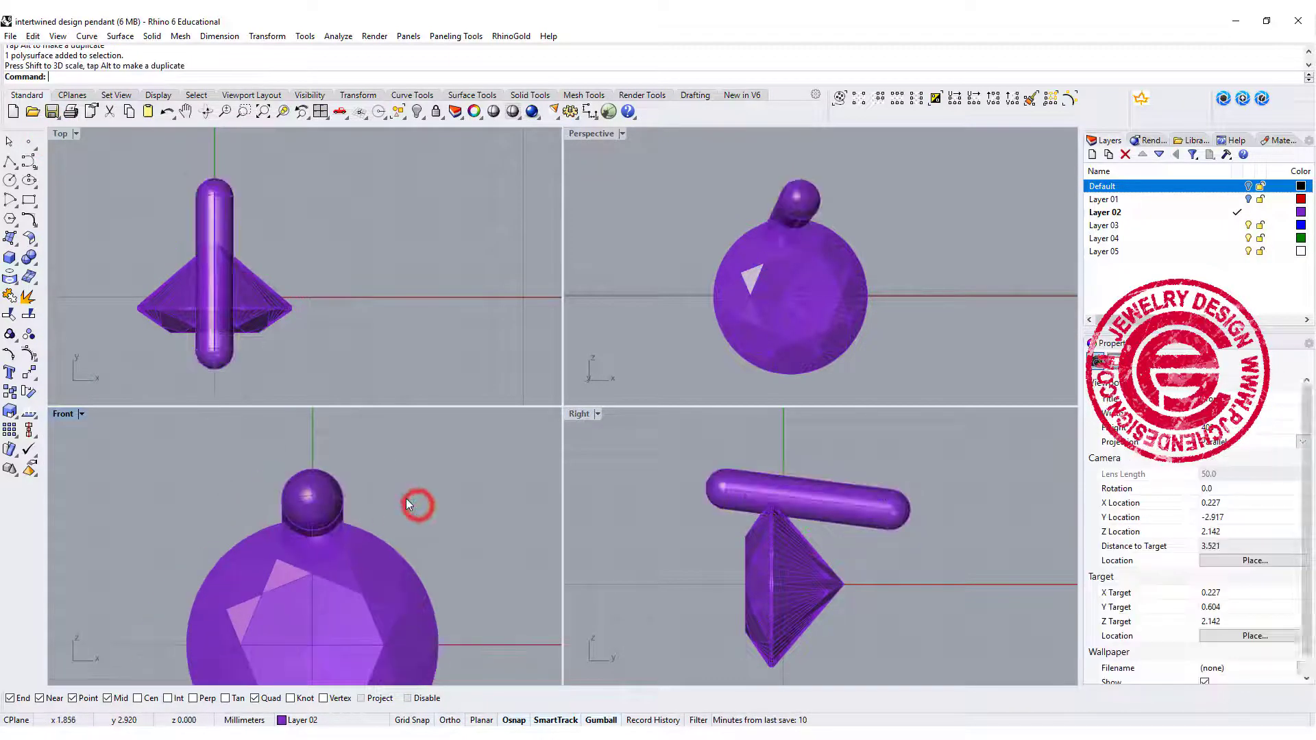
scroll(406, 499, down, 1)
scroll(796, 495, up, 2)
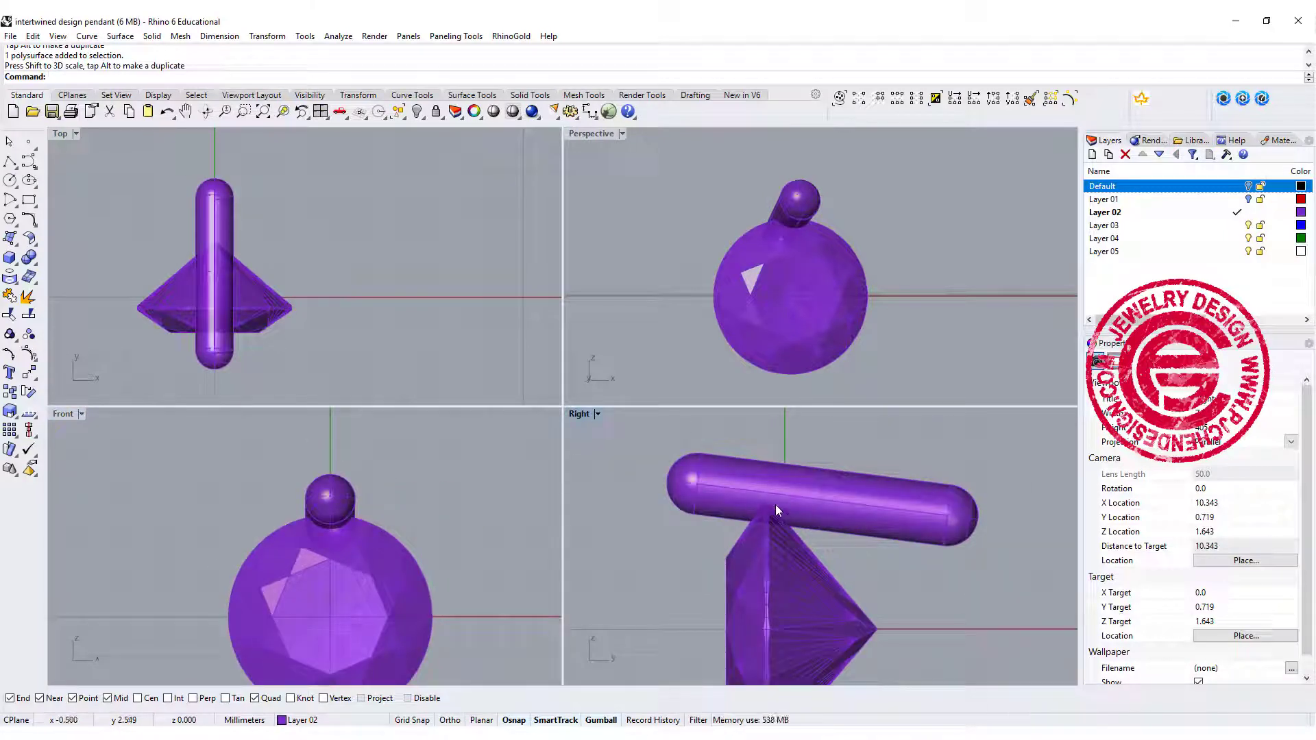
Step: Polar array the prong in the Front view around the origin with 4 items over 360 degrees
click(813, 516)
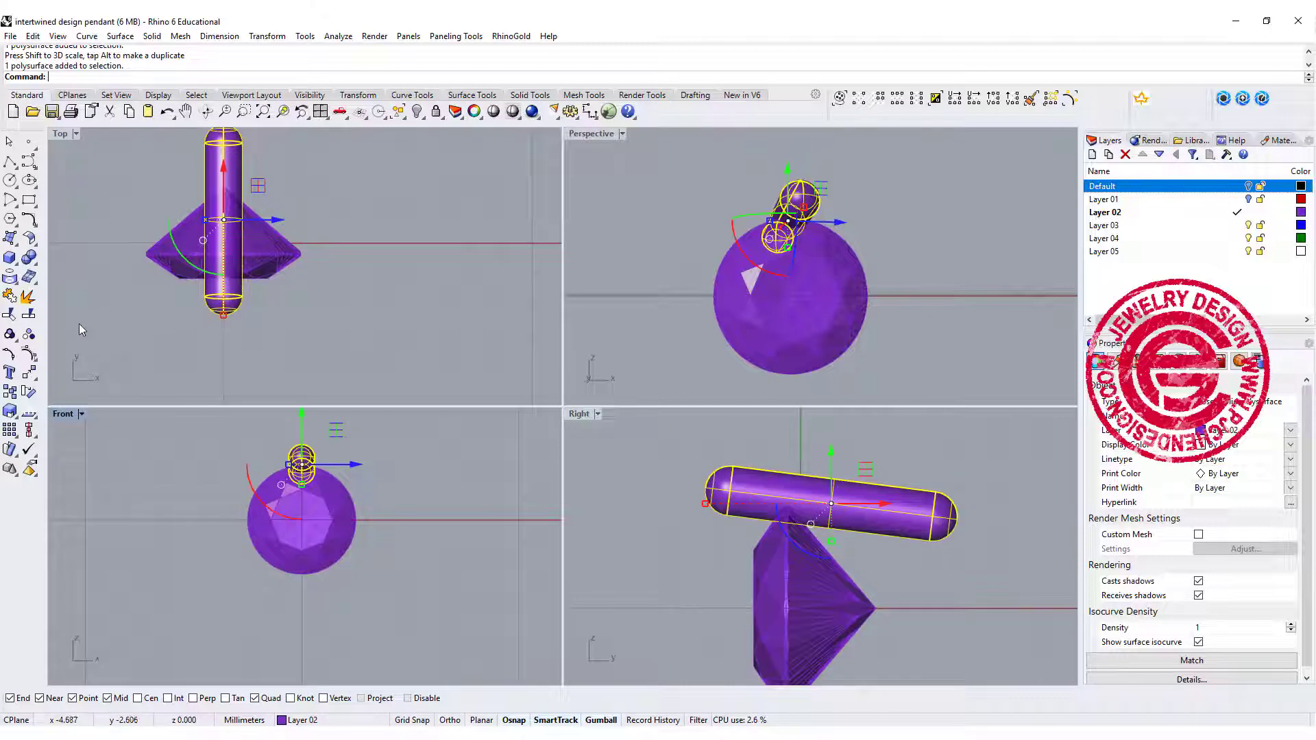
click(12, 431)
click(52, 436)
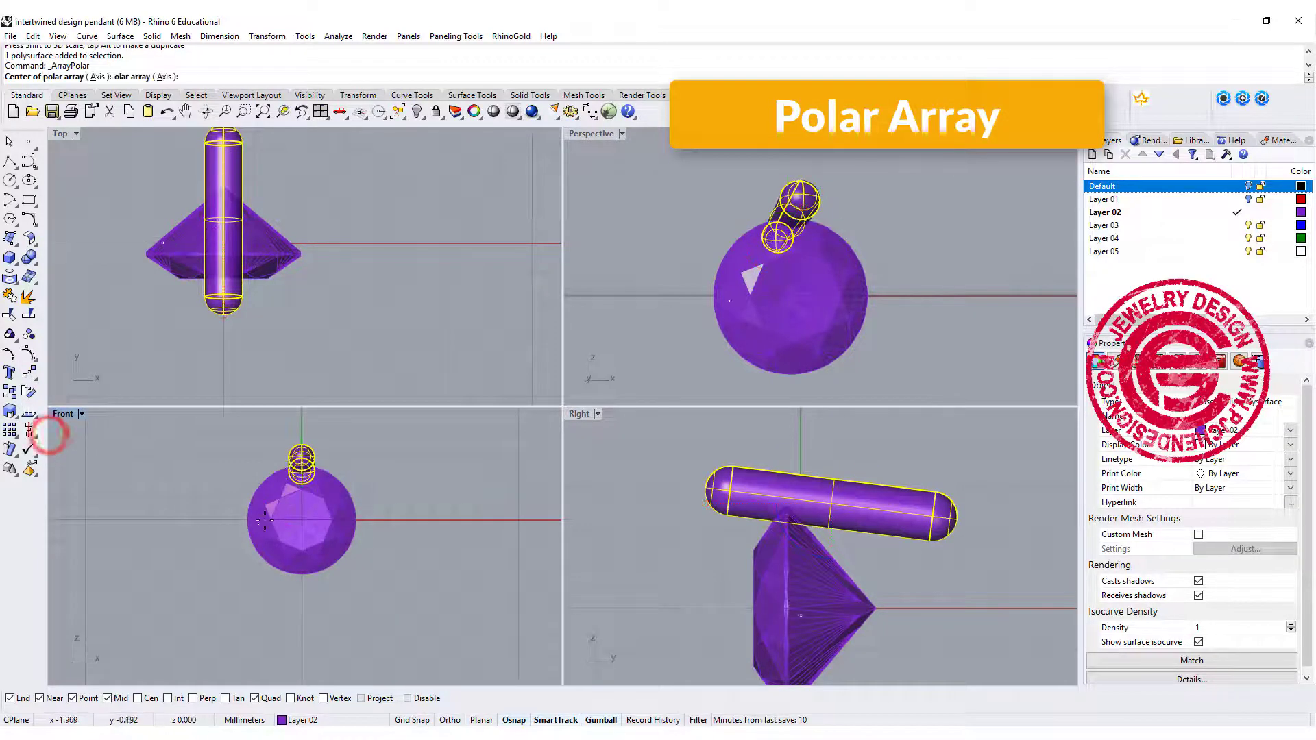
text(0)
key(Return)
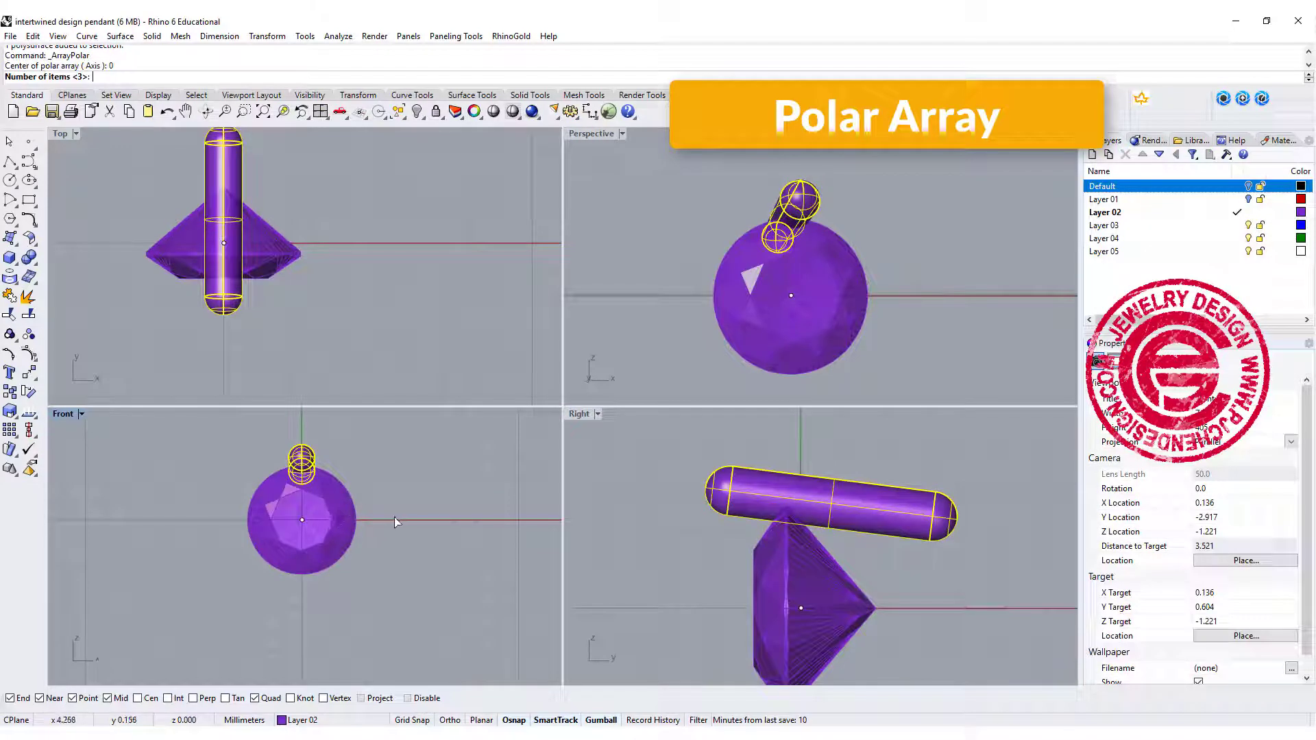
text(4)
key(Return)
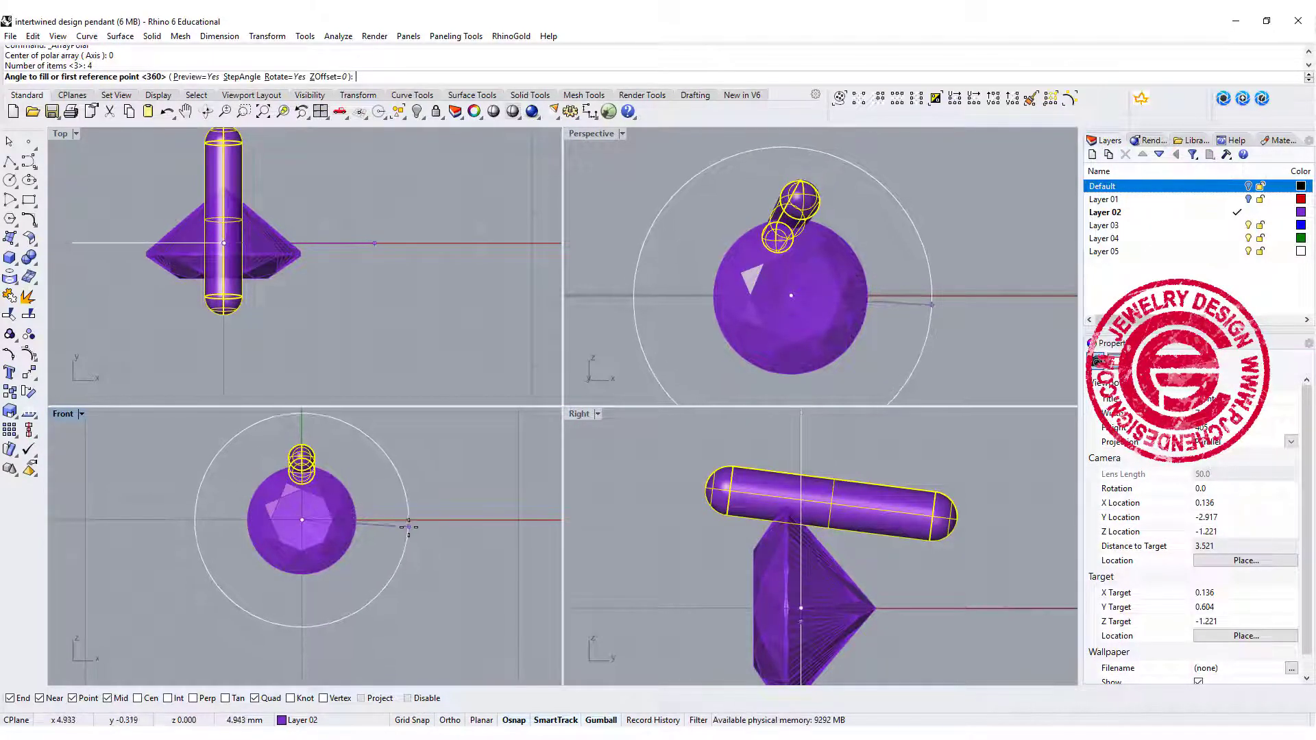
key(Return)
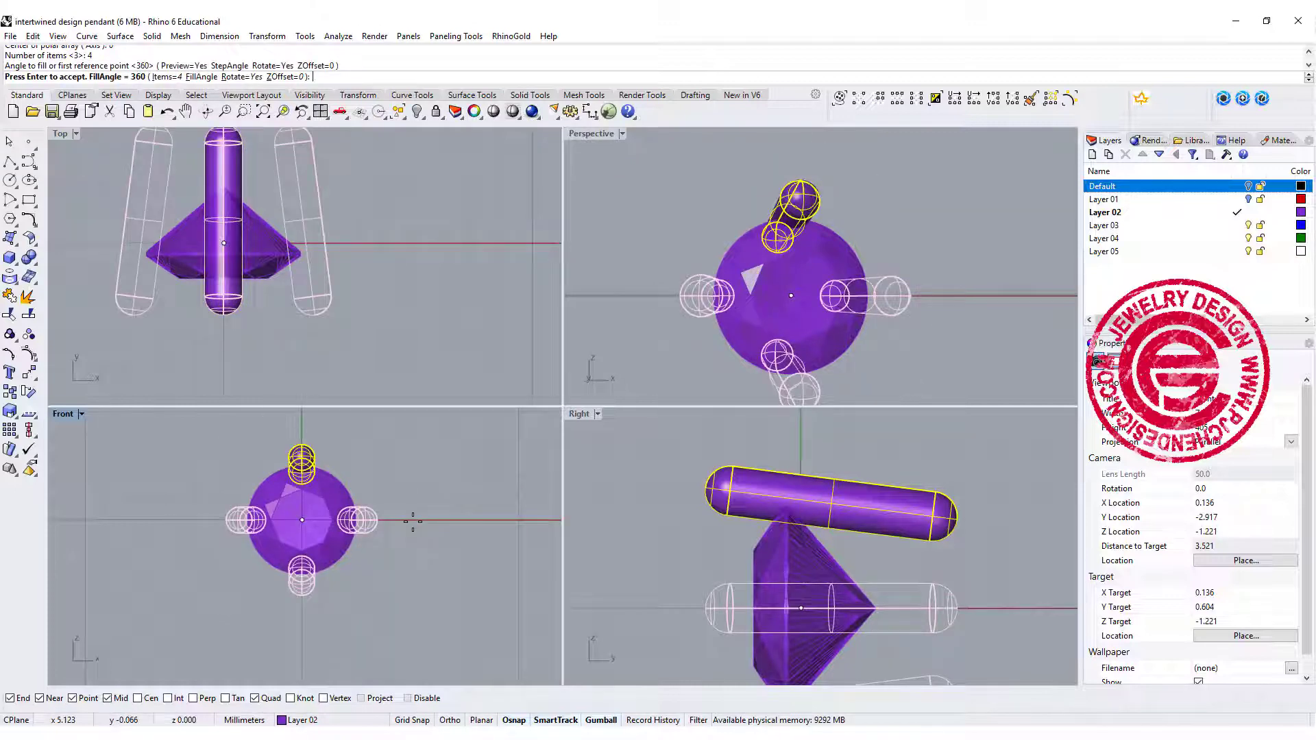
key(Return)
click(414, 535)
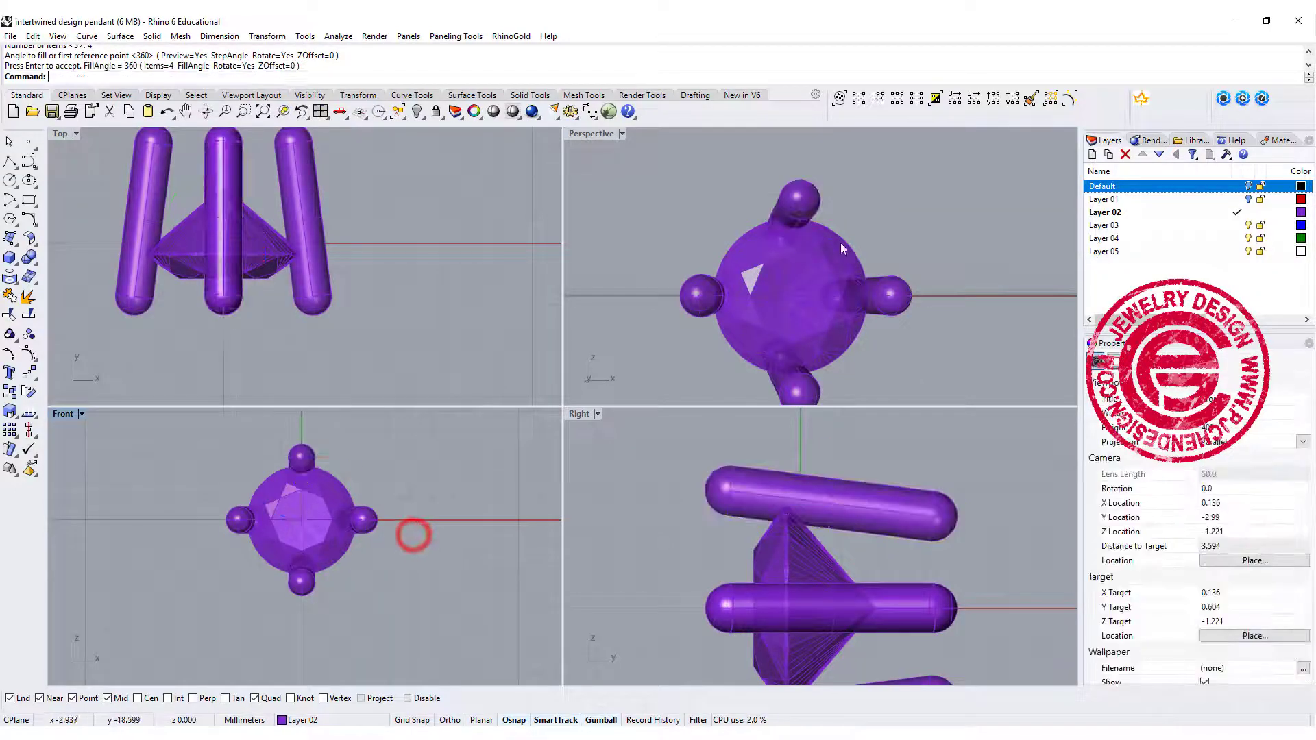
Step: Draw a tall, narrow corner-to-corner rectangle in the Top view between the middle prong and the adjacent side prong, reaching down over the gem
right_drag(840, 243, 803, 206)
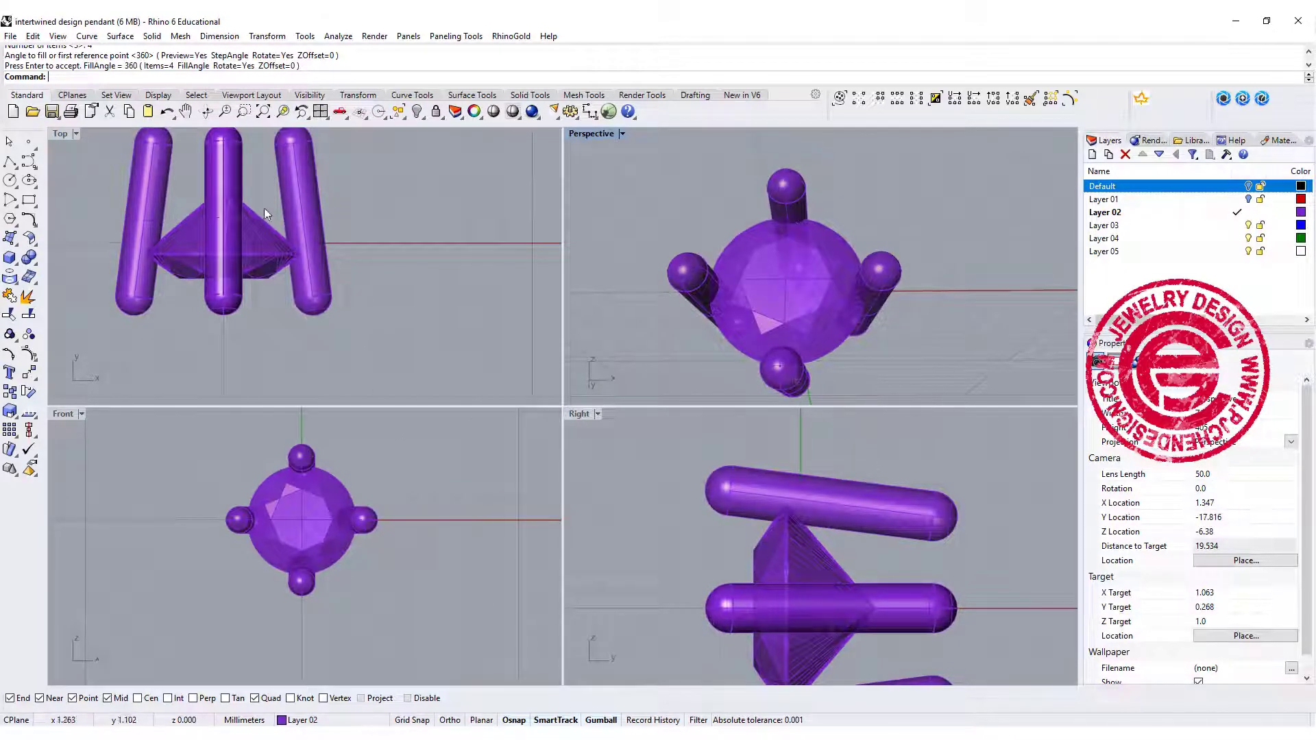
click(30, 199)
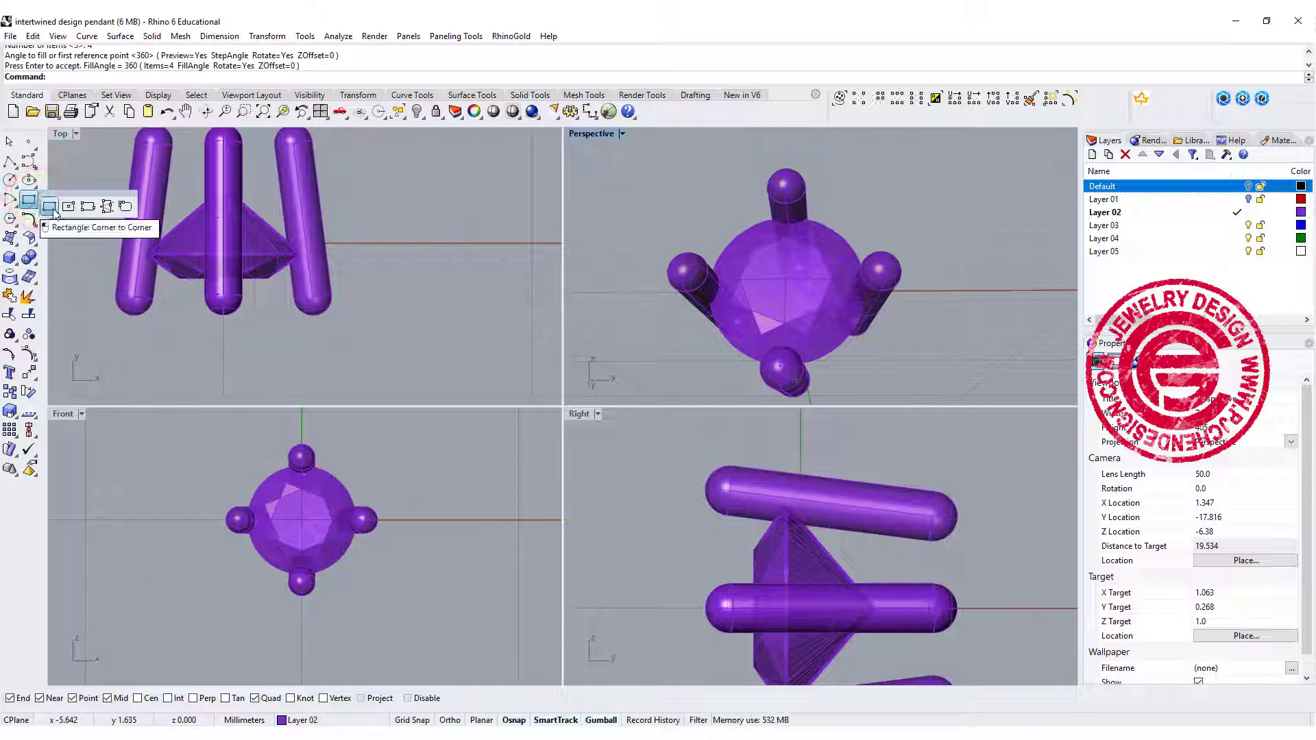
click(49, 207)
scroll(274, 205, up, 4)
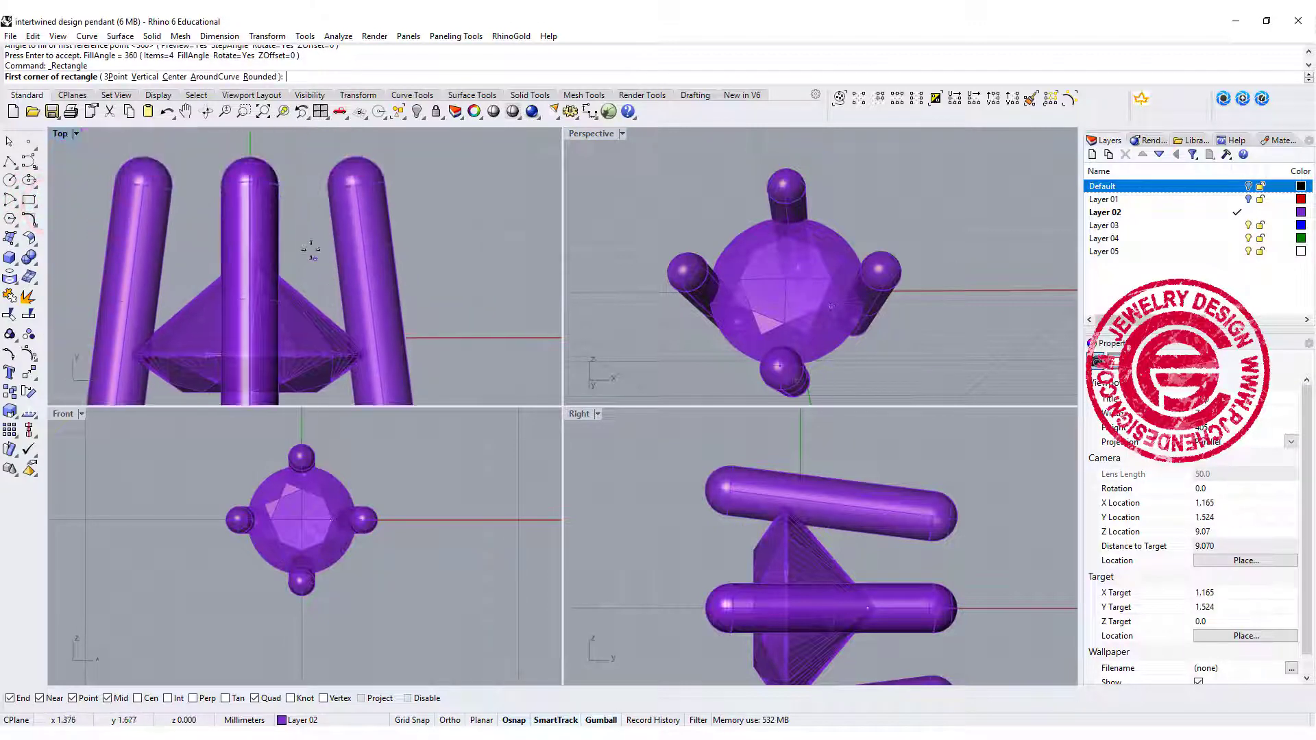
click(297, 220)
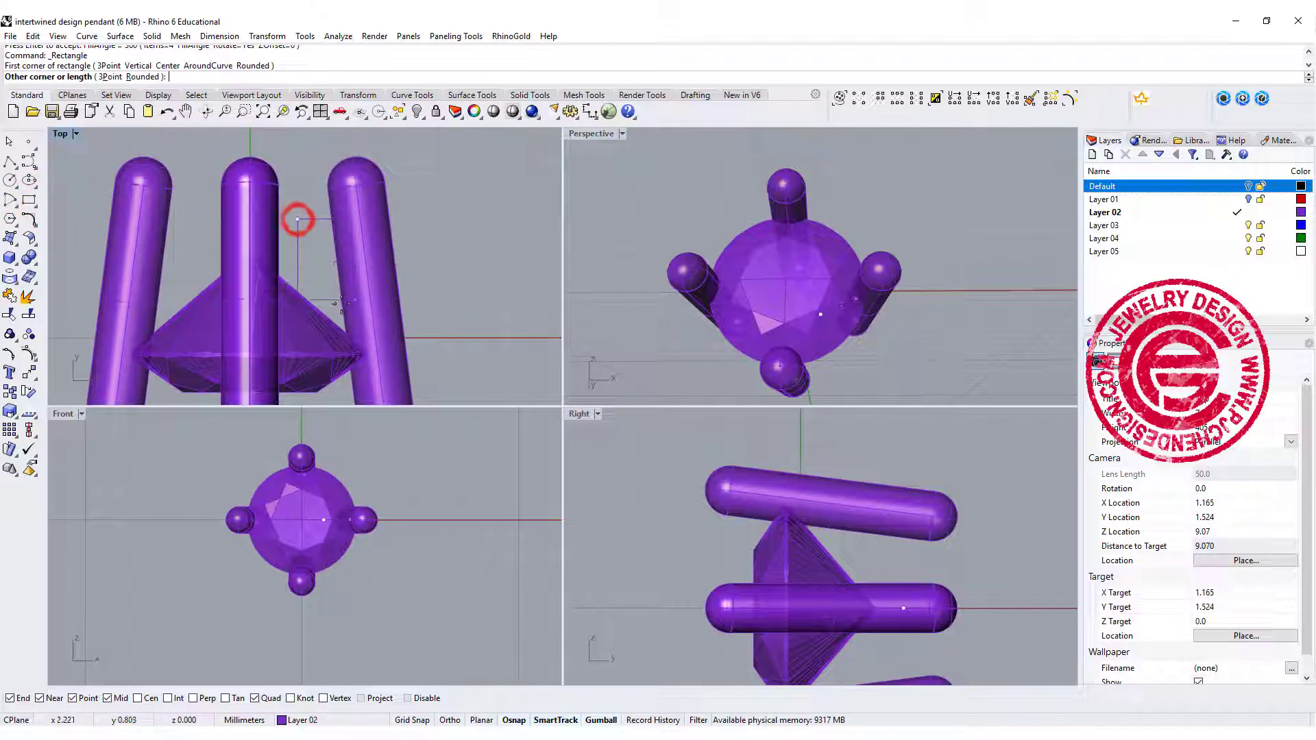
click(342, 351)
Step: Make Layer 03 current and change the rectangle's layer to Layer 03
click(298, 218)
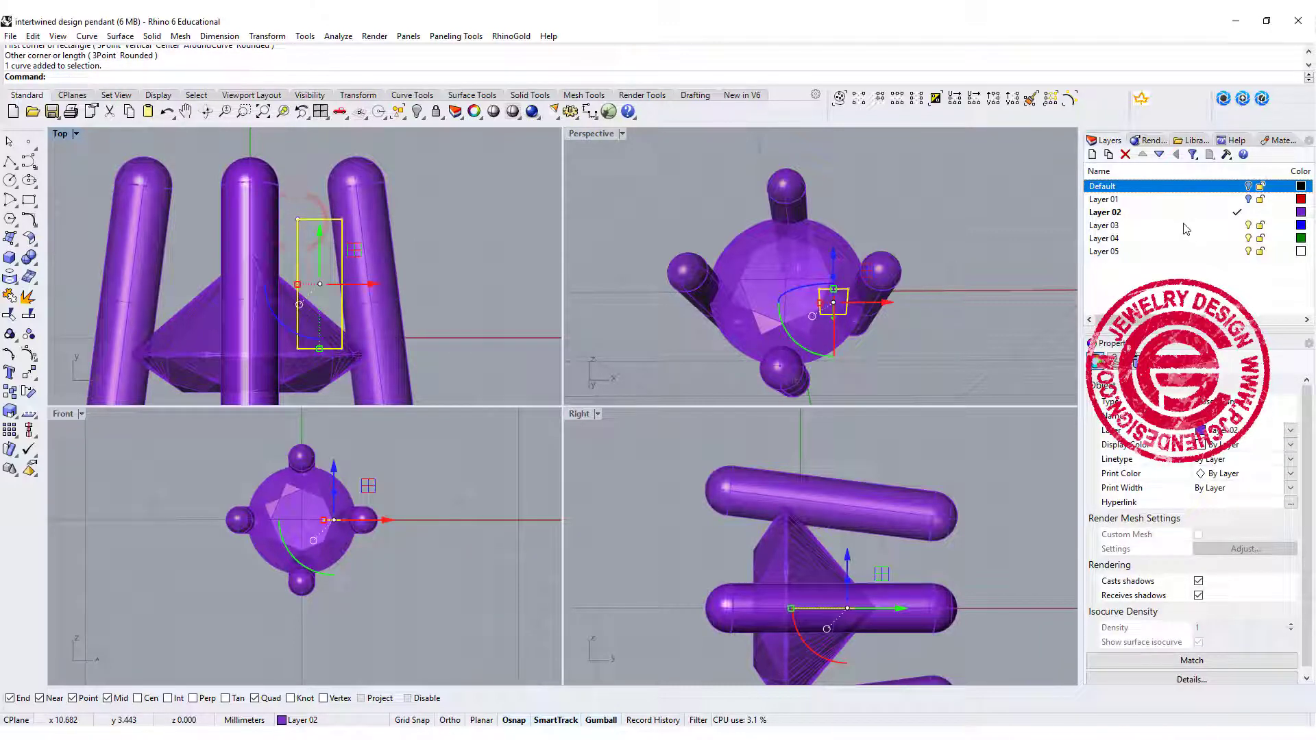
click(1238, 226)
right_click(1238, 225)
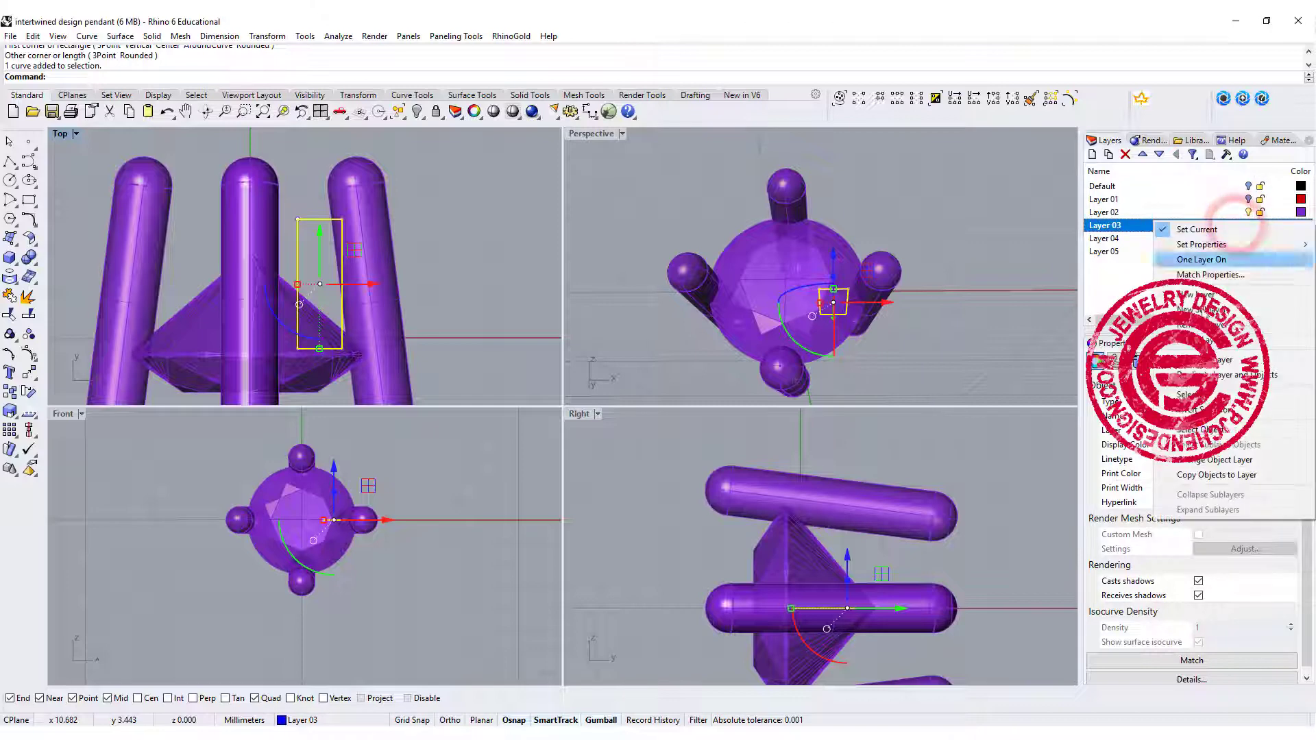
click(1214, 460)
click(504, 212)
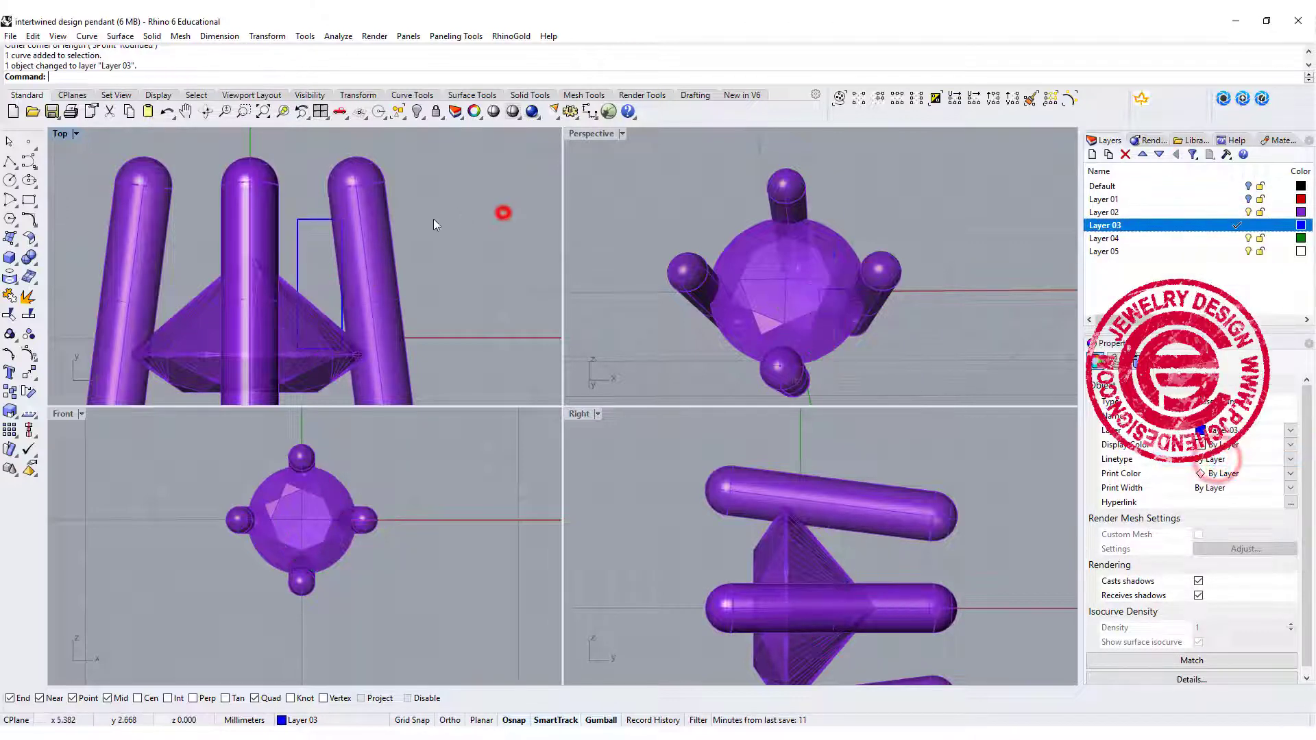
Step: Move the rectangle closer to the adjacent side prong in the Top view and rotate it to follow the prong's slant
scroll(335, 229, up, 1)
scroll(335, 229, down, 1)
click(324, 218)
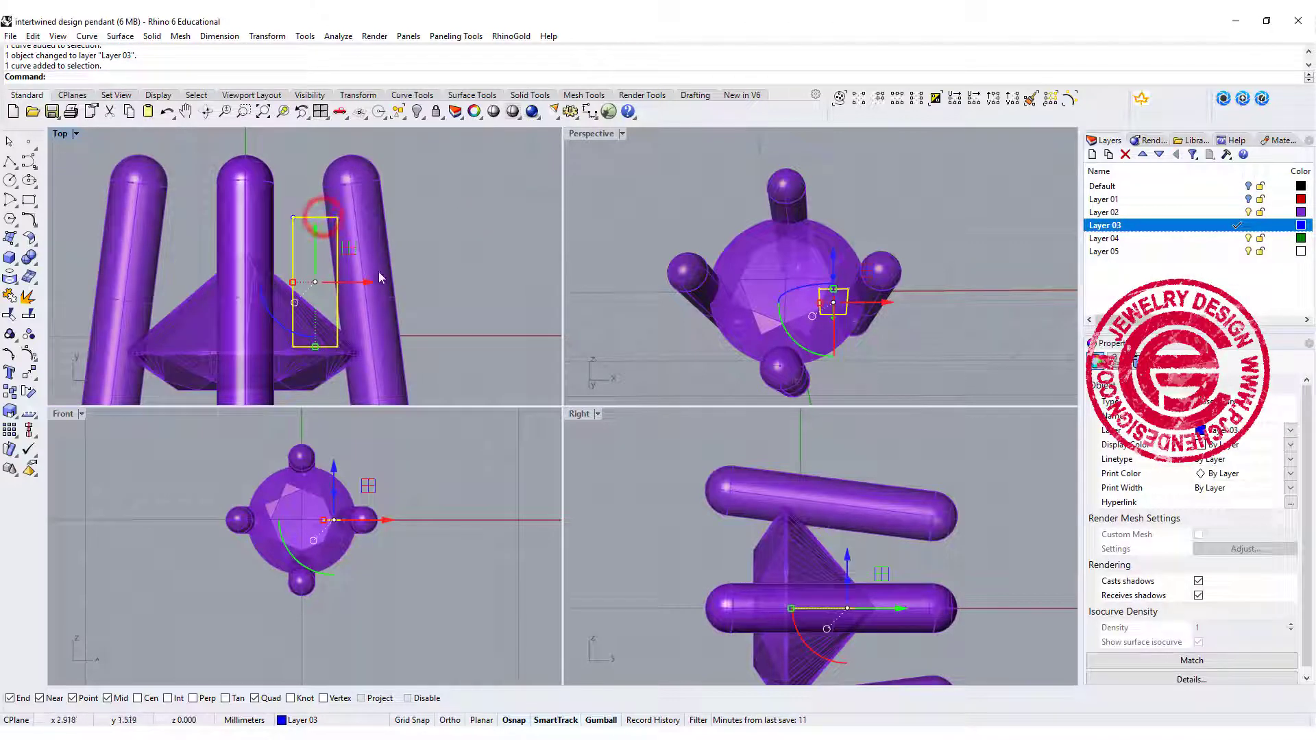
drag(275, 317, 380, 274)
drag(287, 318, 285, 316)
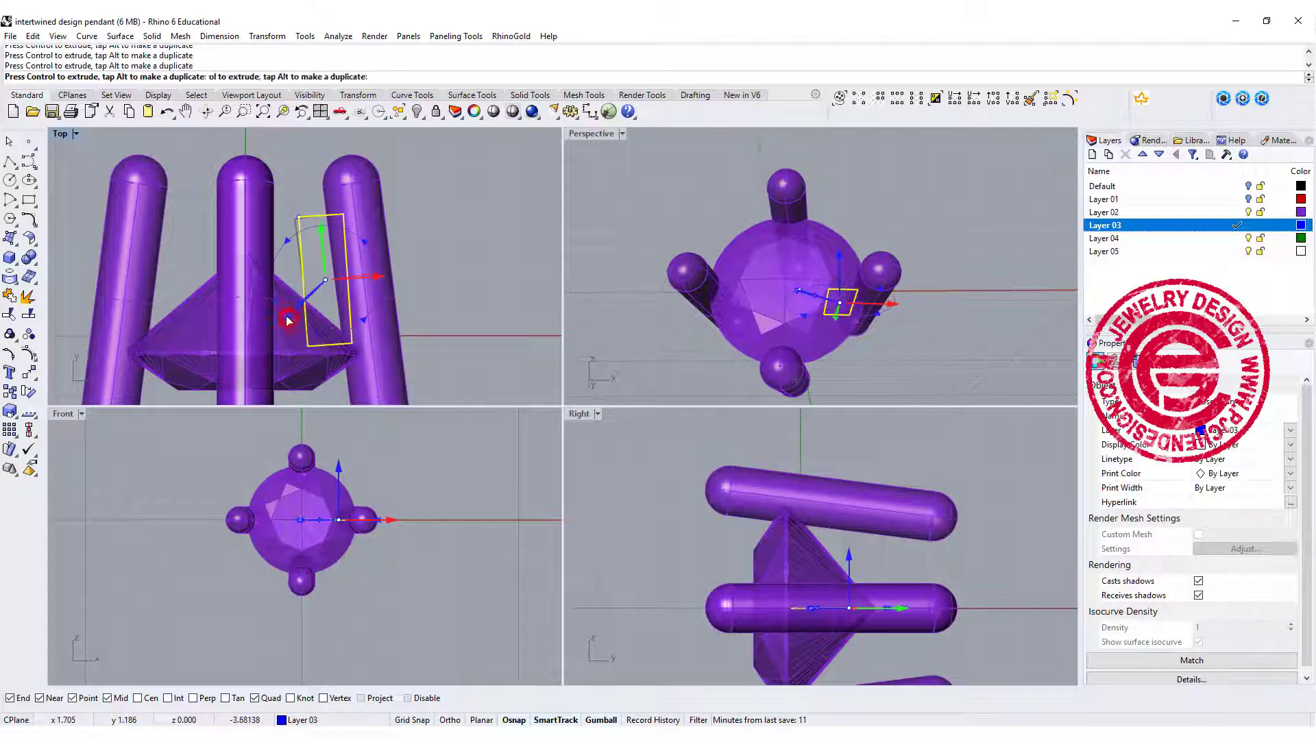
drag(286, 317, 285, 316)
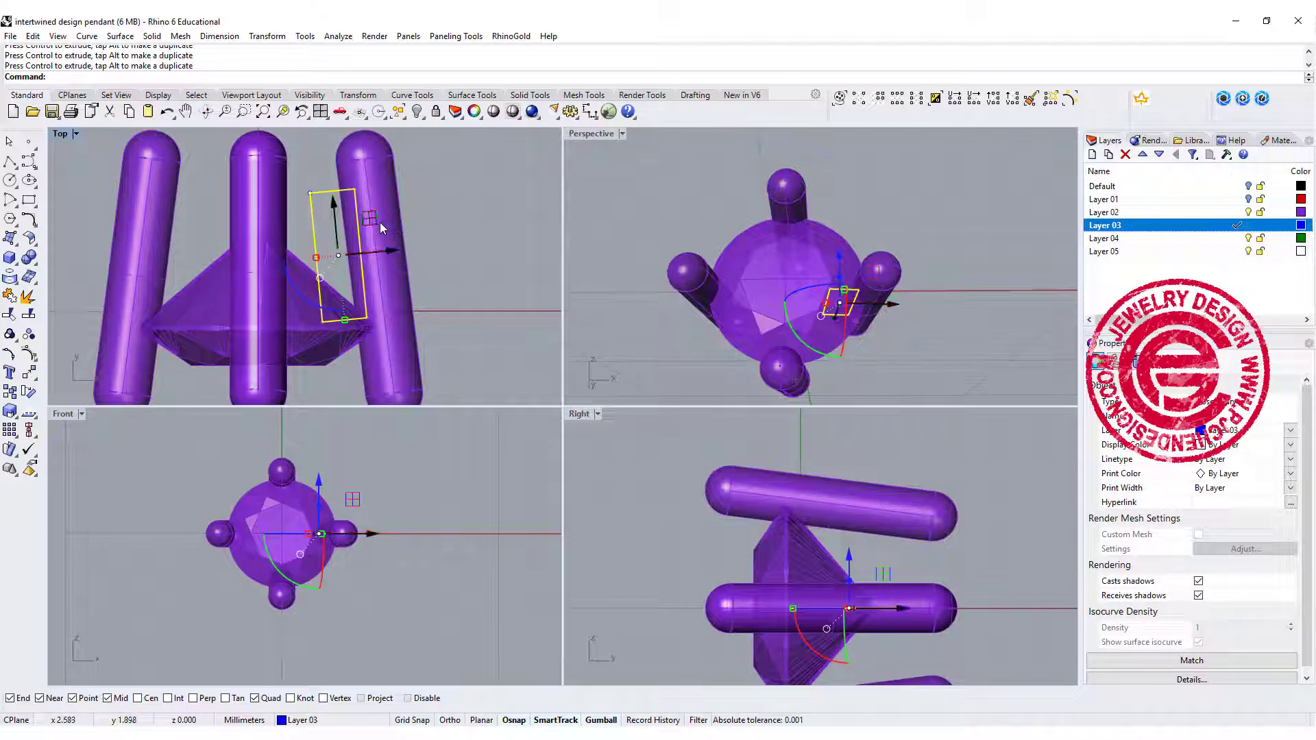
Step: Revolve the tilted rectangle 360 degrees around the Front view's construction-plane z-axis through the origin, with a start angle of 0
click(120, 36)
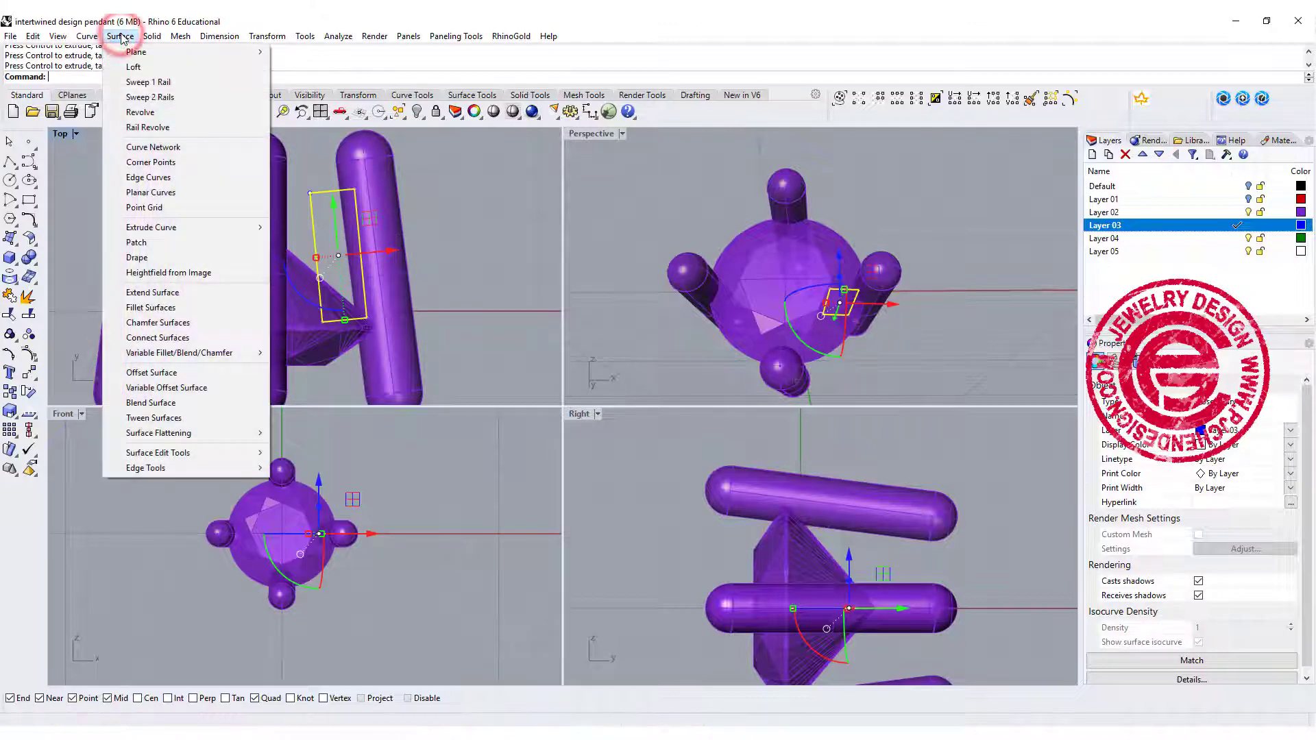
click(159, 114)
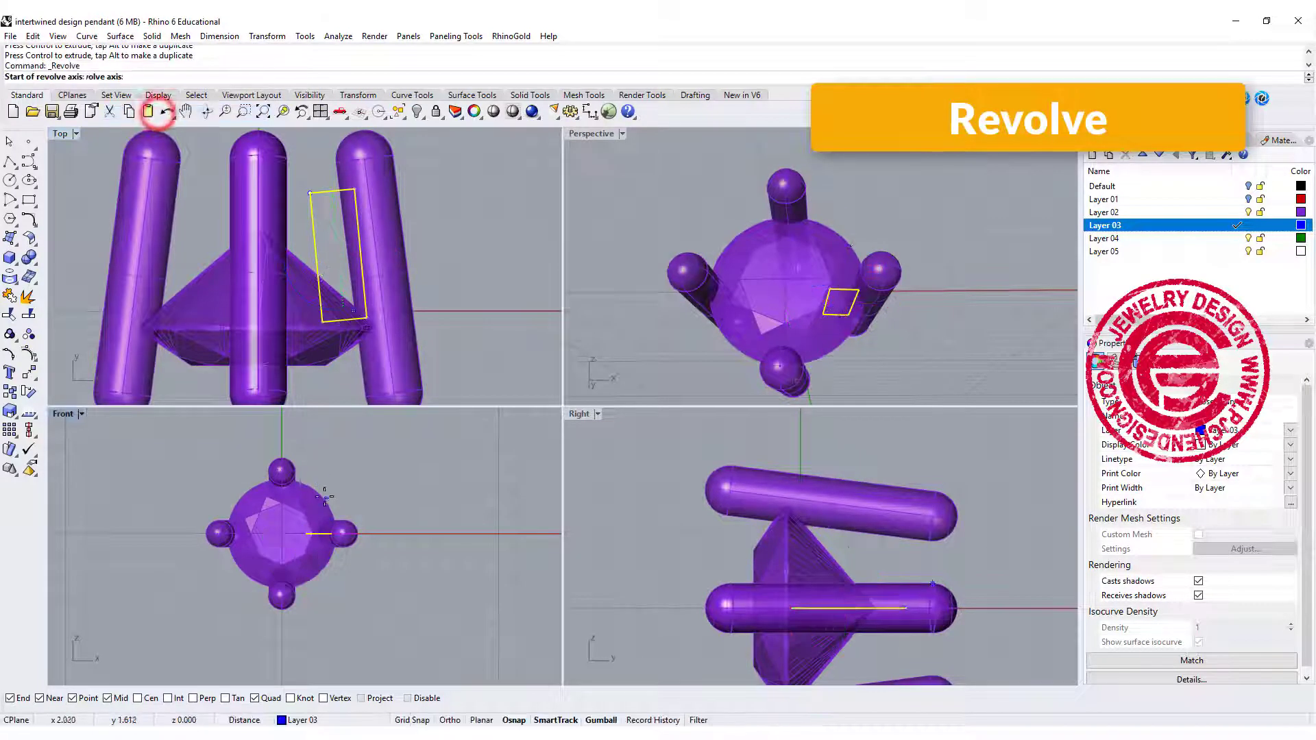
text(0)
key(Return)
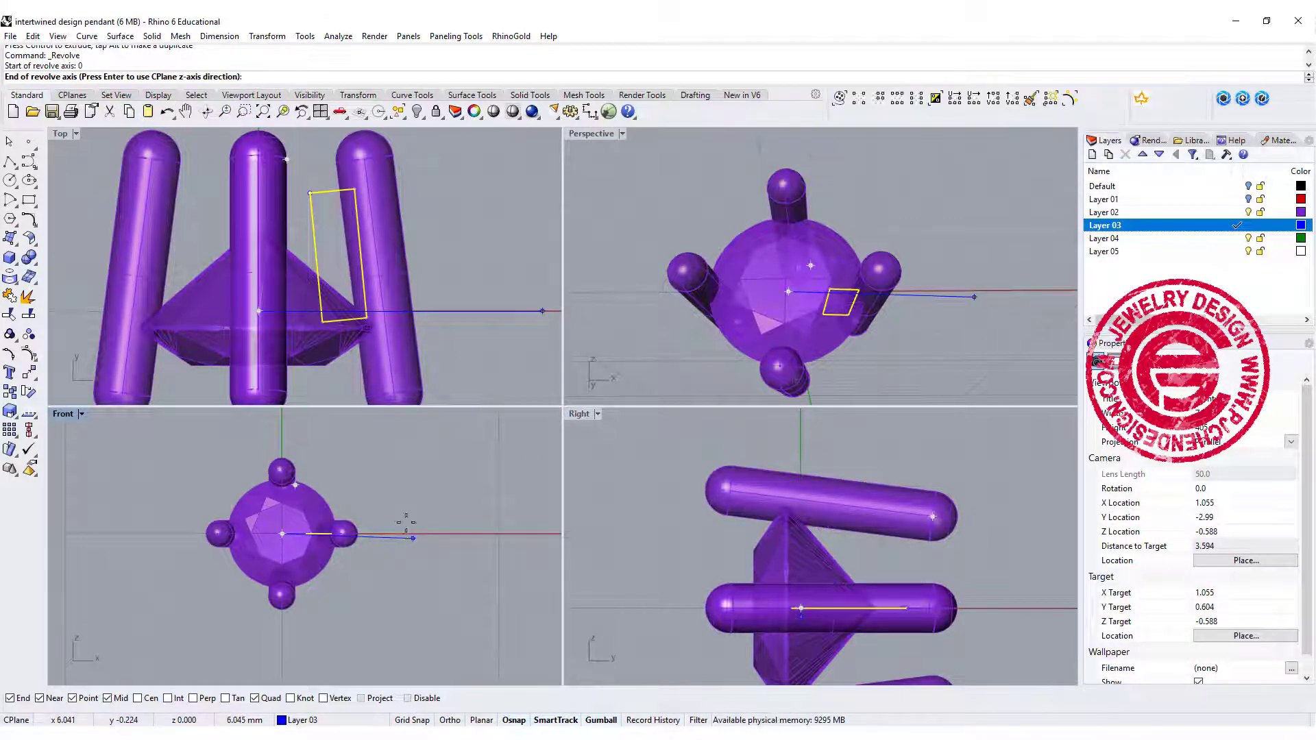
scroll(237, 228, down, 3)
key(Return)
key(Return)
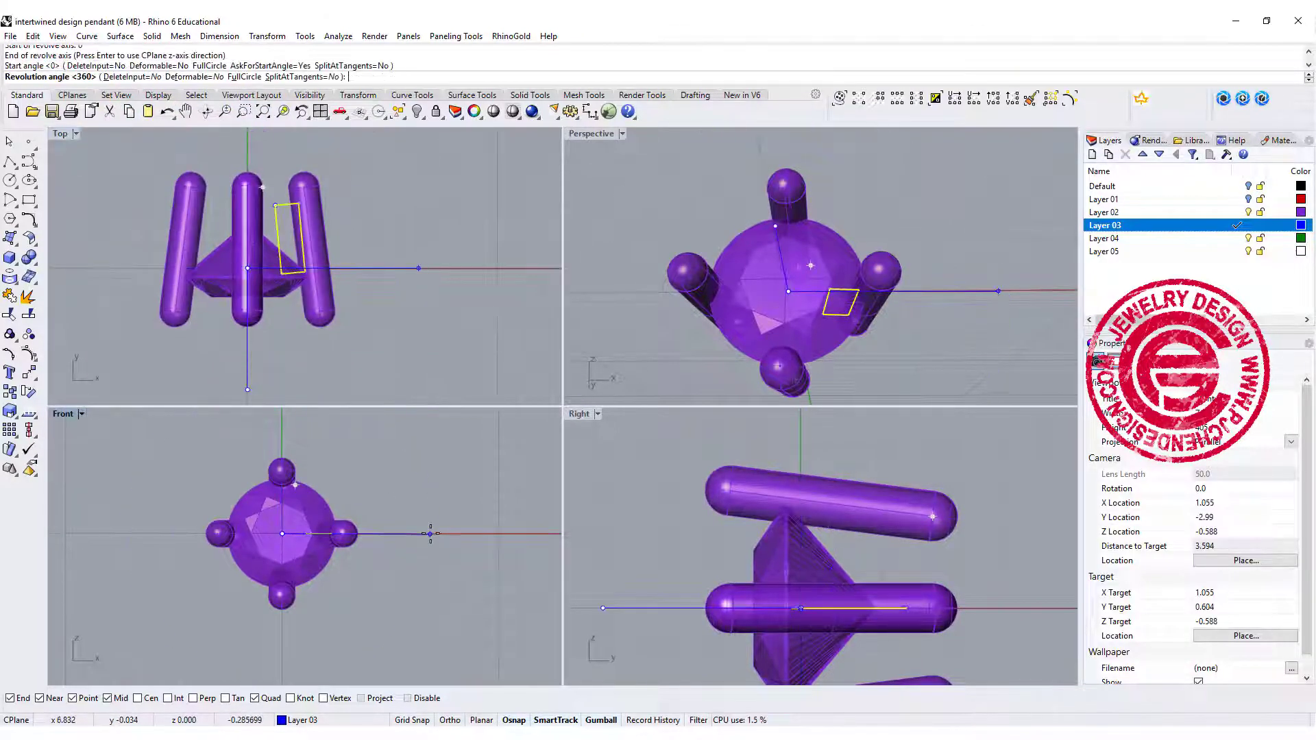
key(Return)
key(Return)
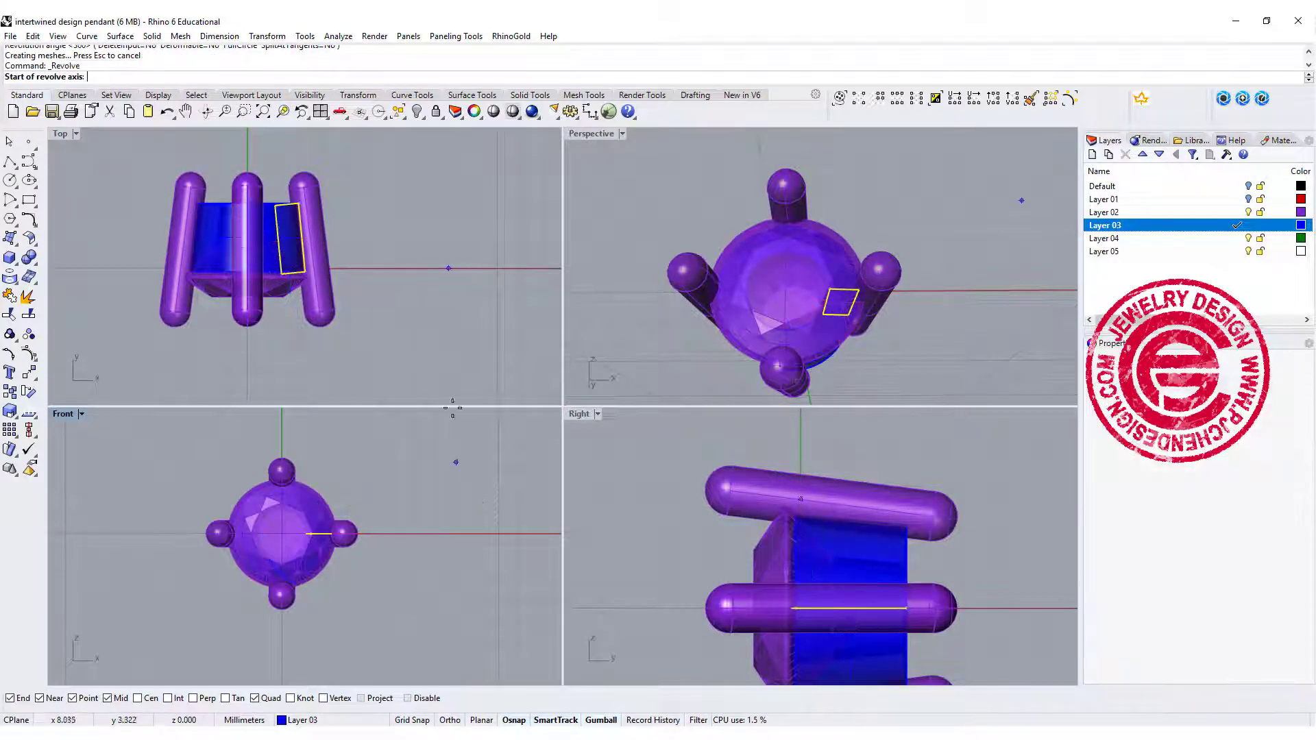
Step: Move the four prongs about 0.49 mm along the positive y-axis in the Top view
click(455, 283)
key(Escape)
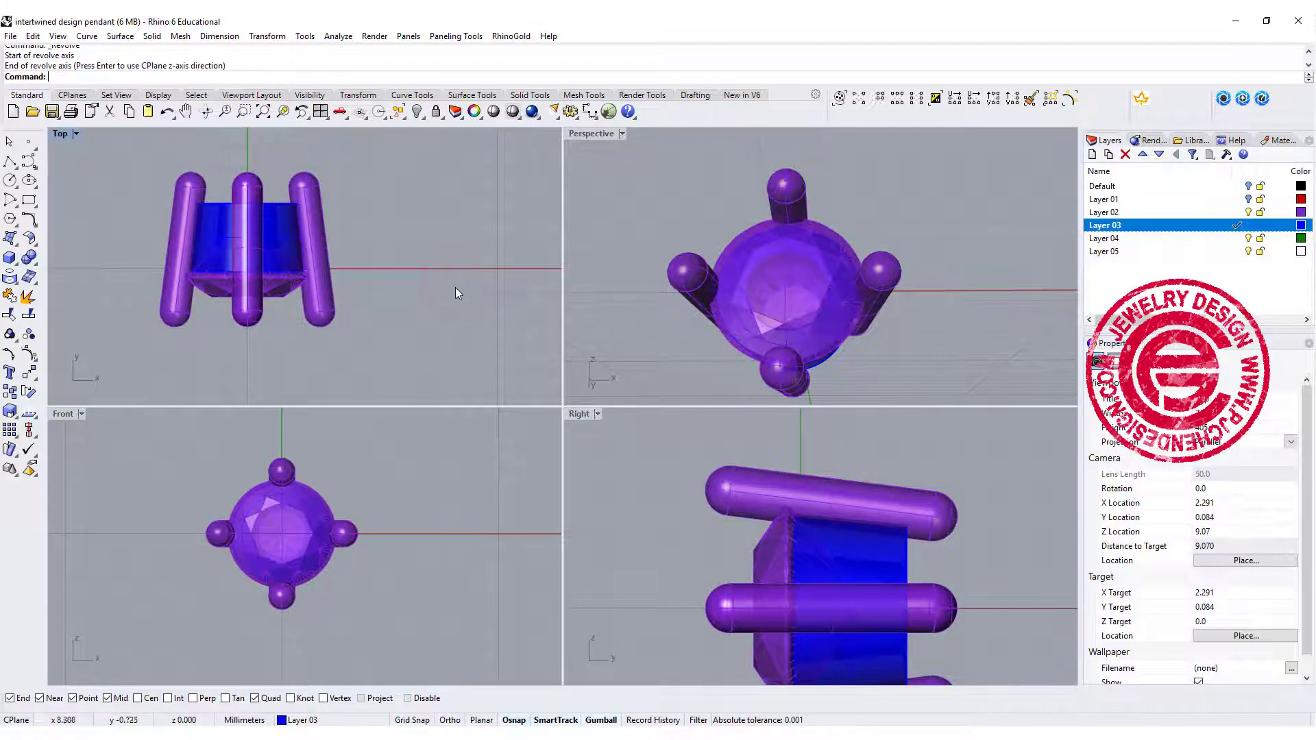
drag(263, 204, 264, 197)
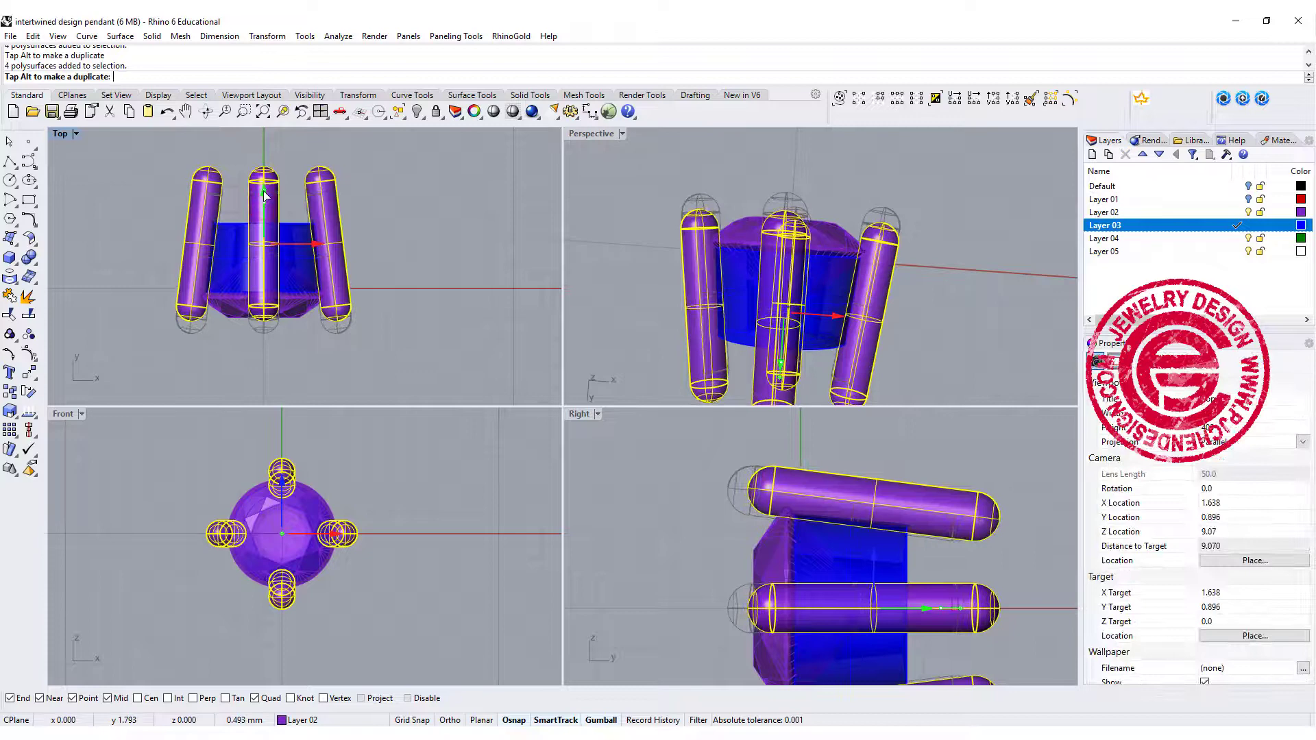
click(442, 228)
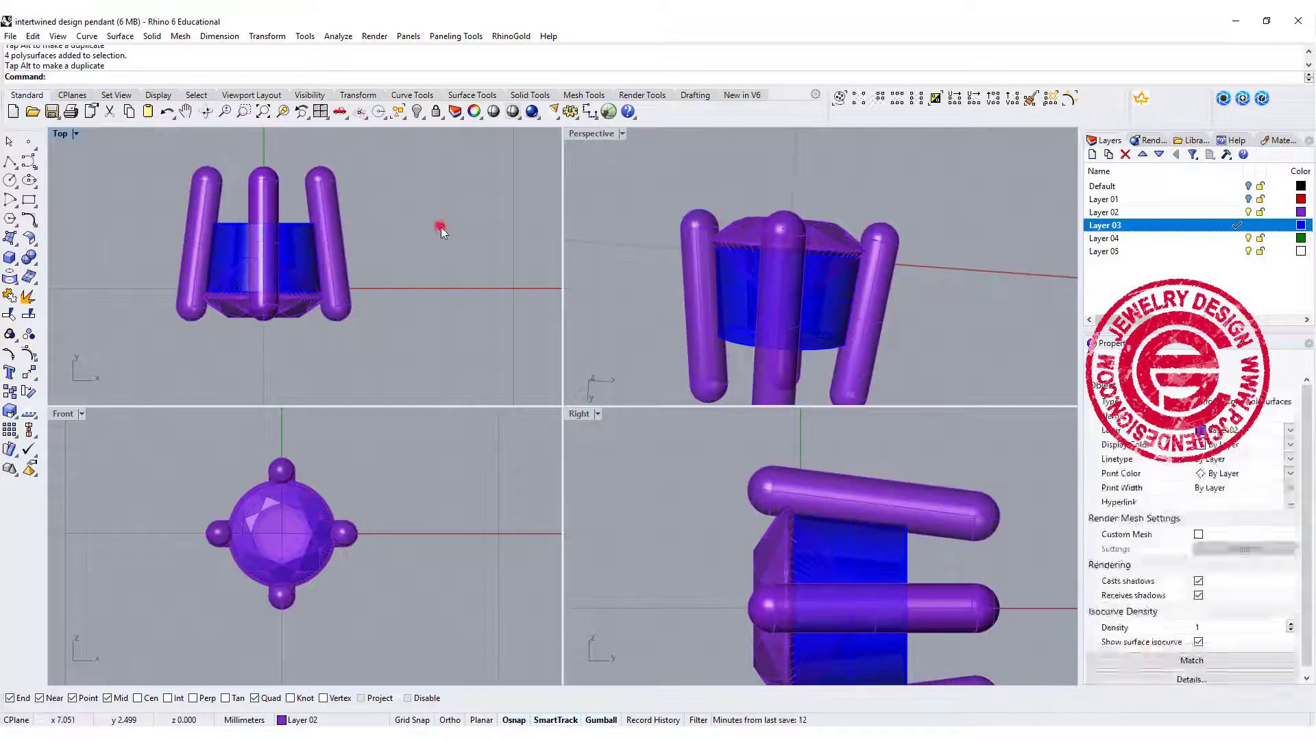
Step: Boolean-union the four prongs with the revolved ring on Layer 03
right_drag(838, 277, 848, 177)
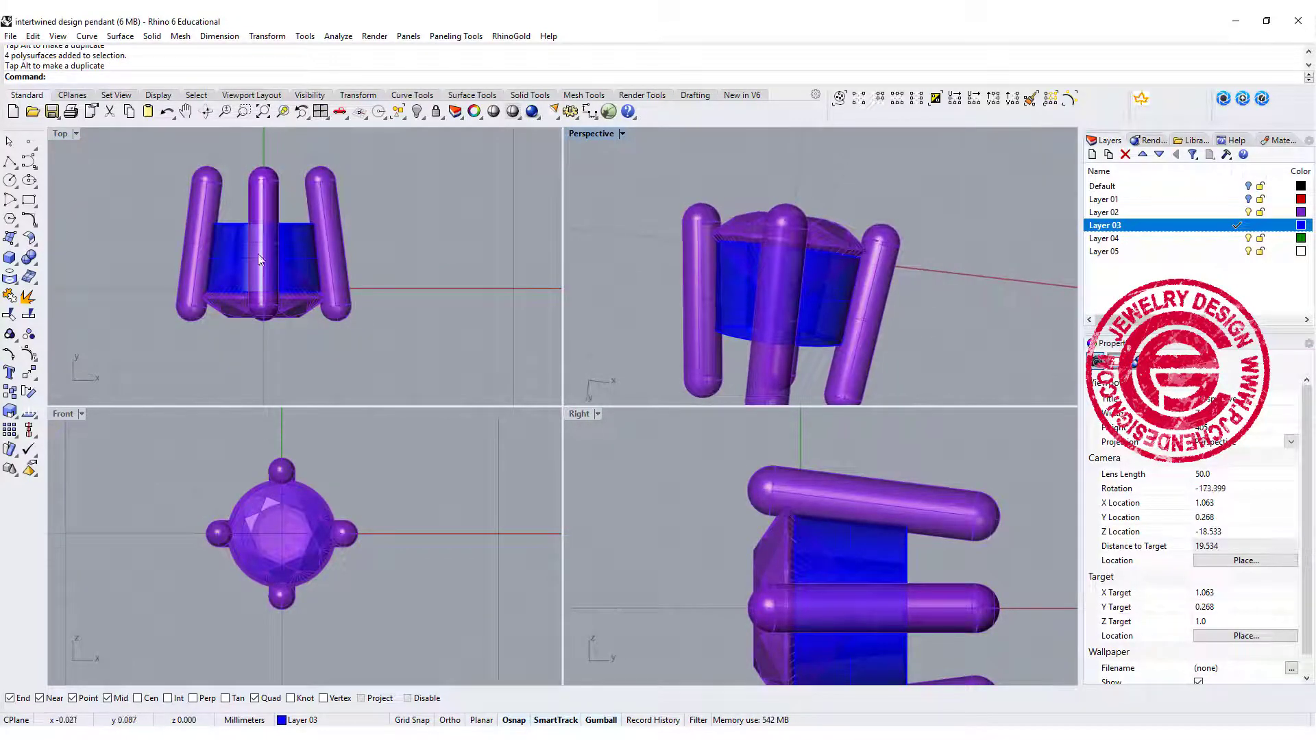
right_drag(257, 211, 262, 247)
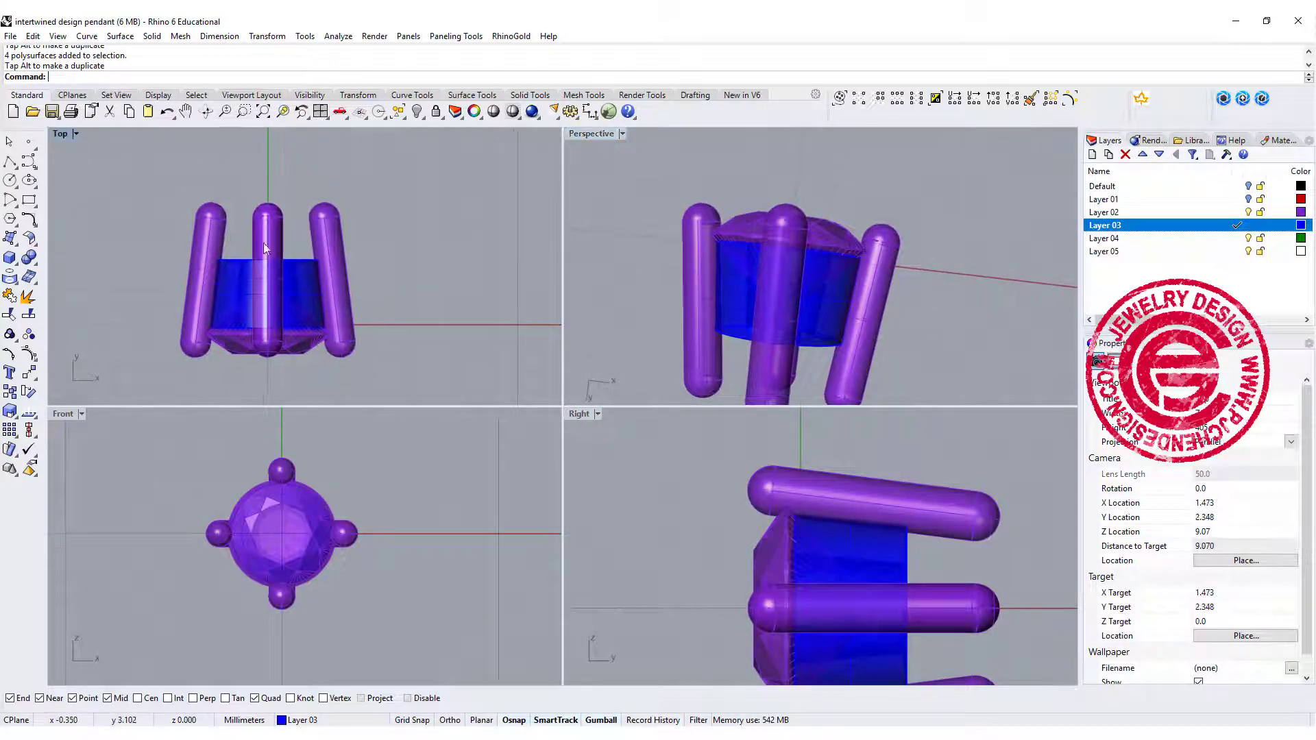
click(28, 257)
click(149, 236)
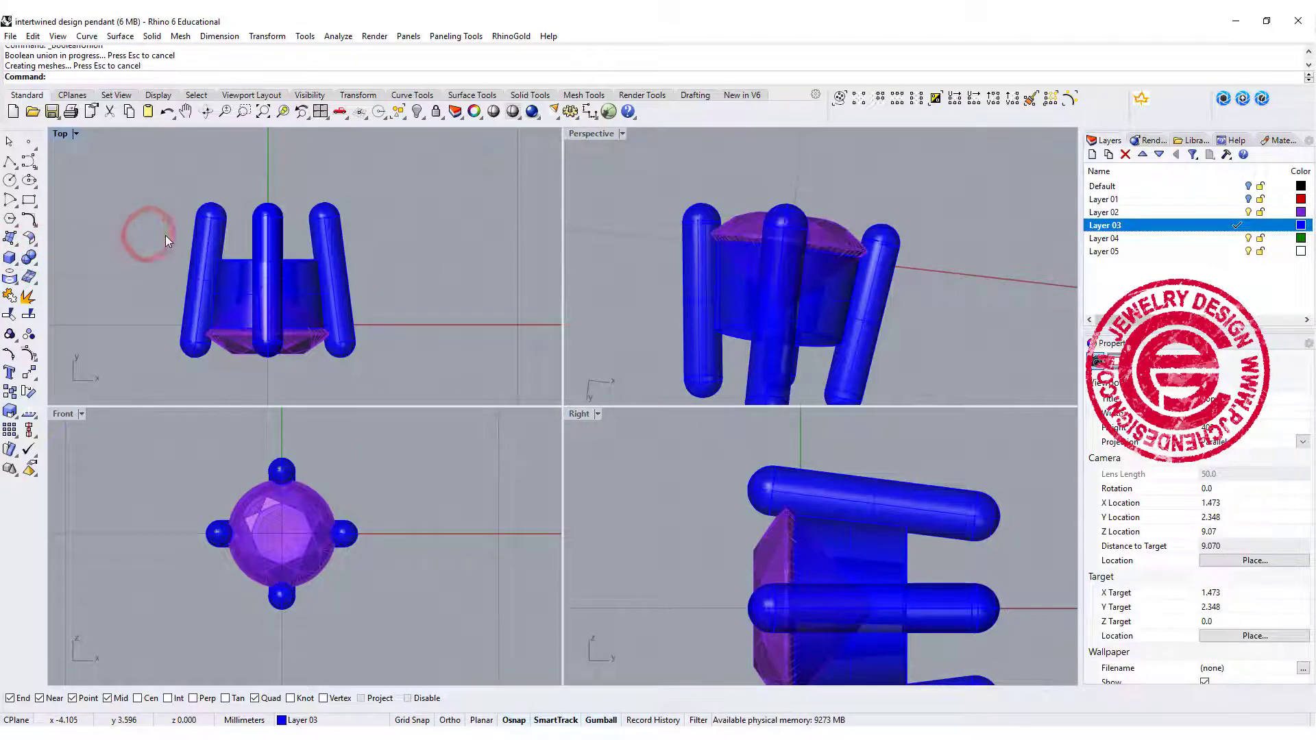
Step: Draw a box enclosing the whole setting in the Front view, with its height reaching past the prongs' rear ends in the Top view
click(10, 257)
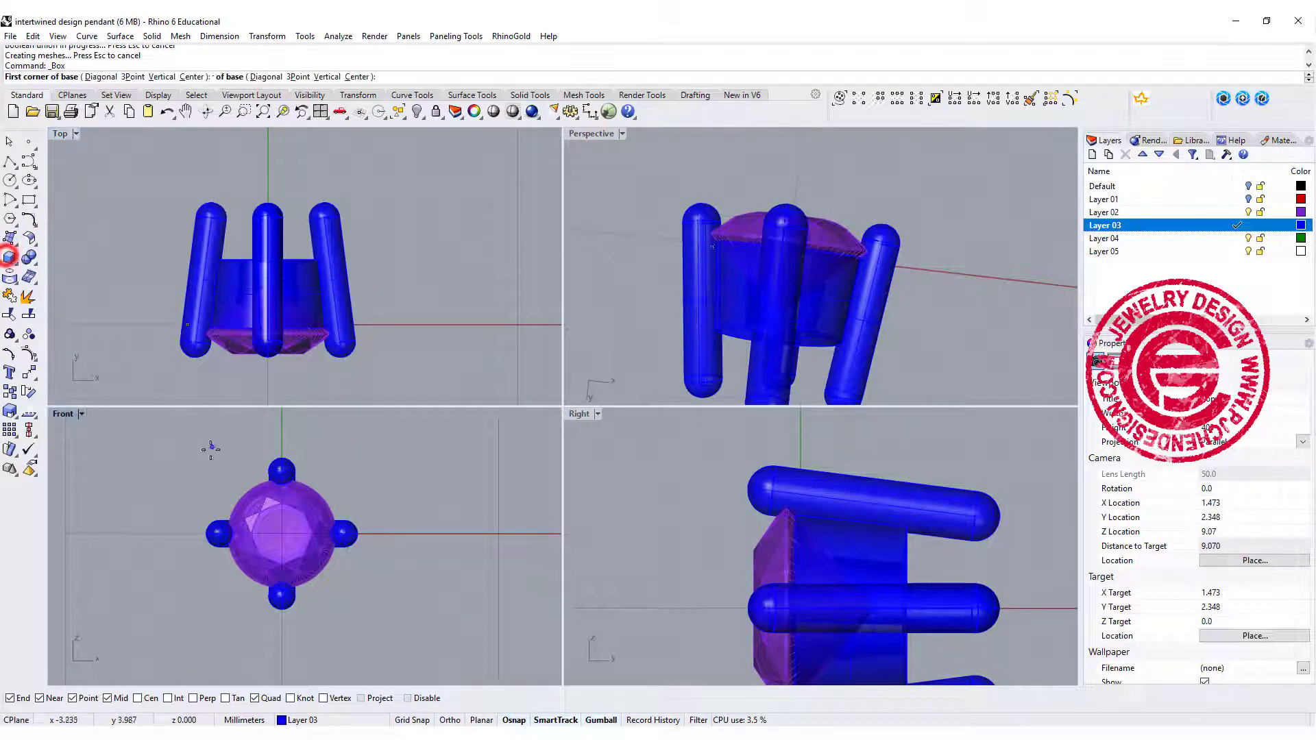
click(167, 445)
click(439, 657)
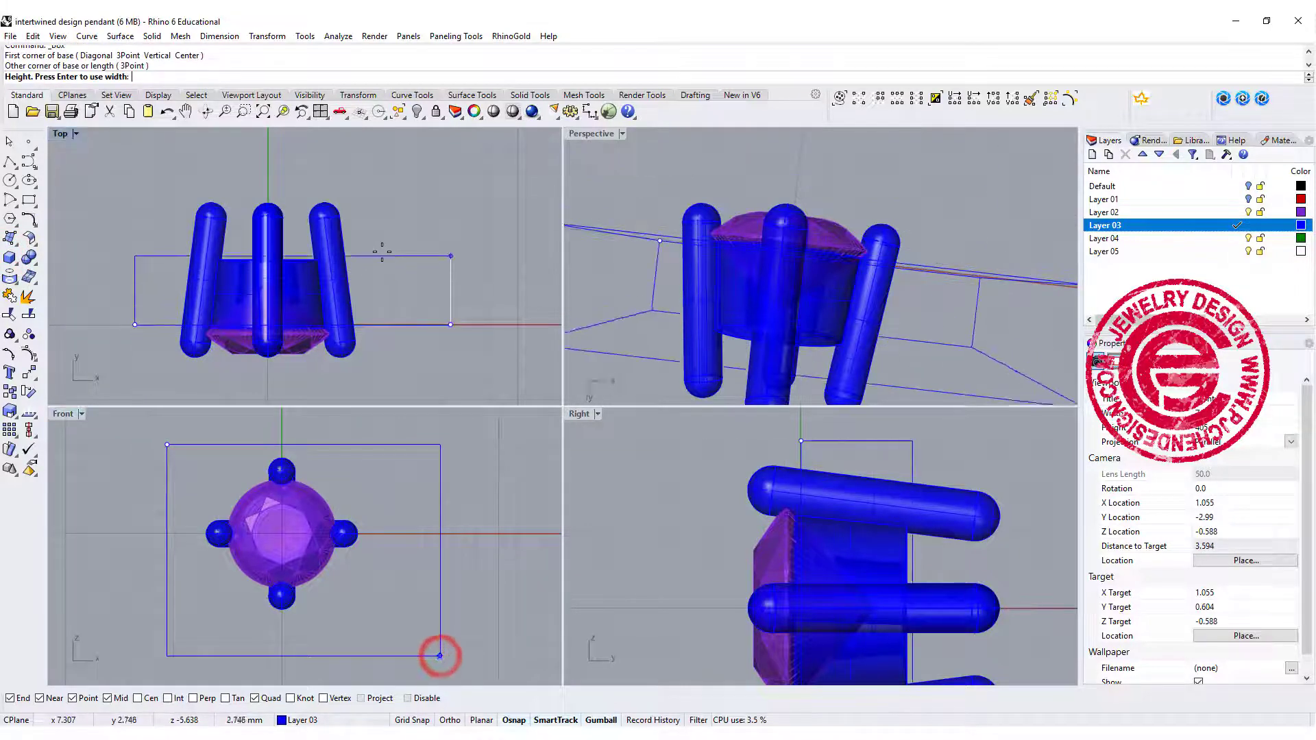
click(390, 197)
Step: Move the box along the positive y-axis in the Top view until it covers only the prong ends and the ring's rear edge
click(379, 310)
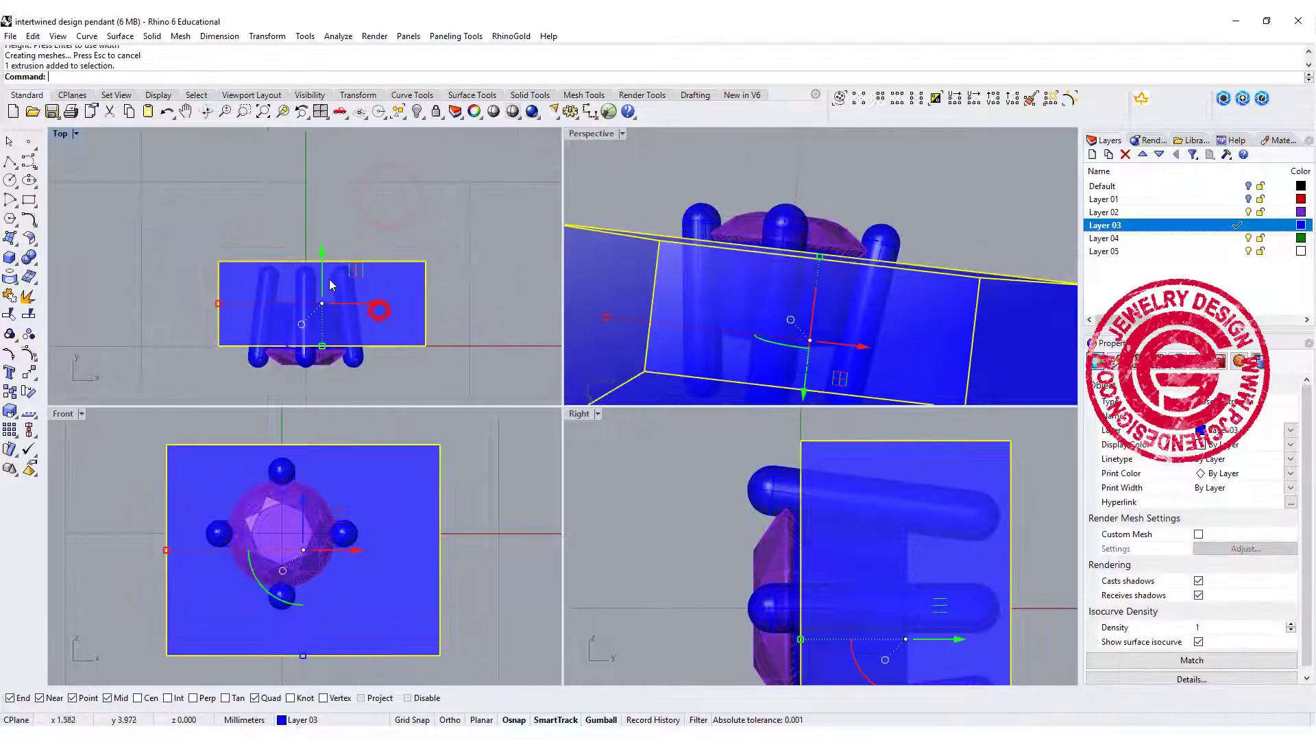
drag(322, 253, 323, 211)
click(413, 331)
scroll(270, 290, up, 2)
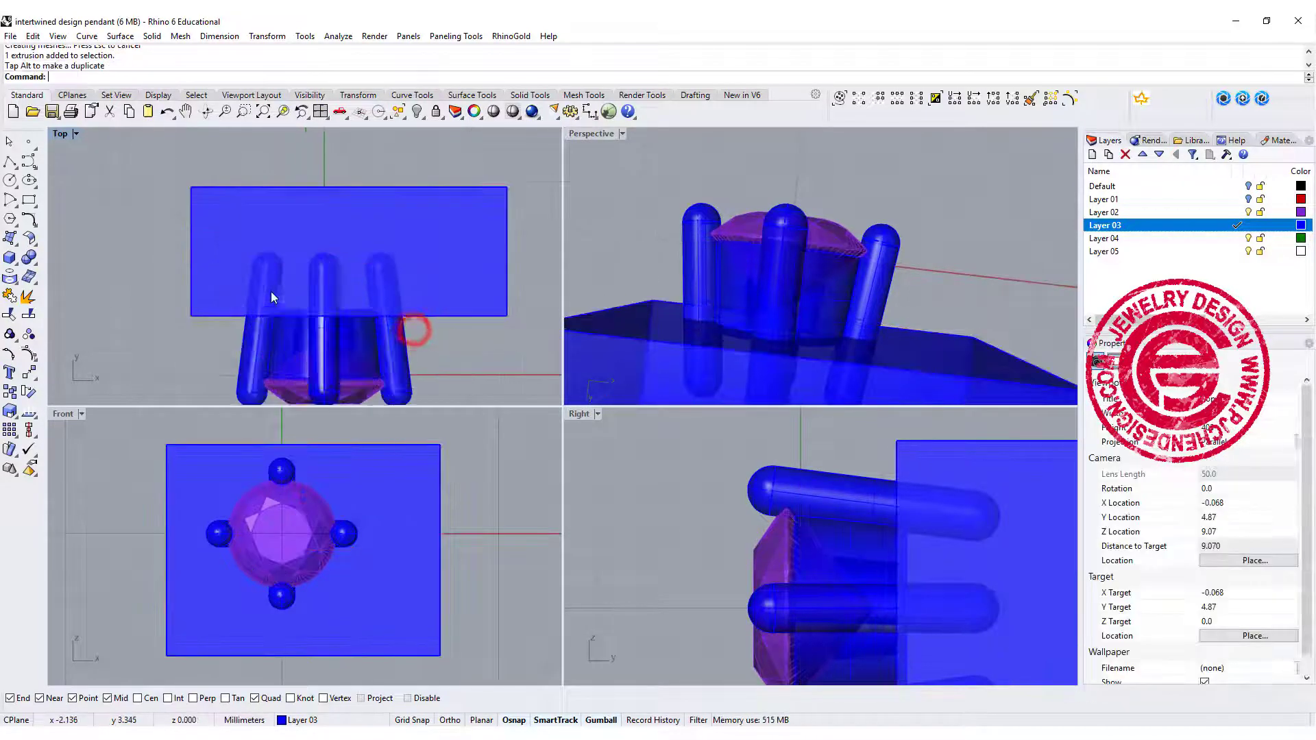
Step: Subtract the box from the unified setting with Boolean Difference to cut the prong ends flat
click(33, 253)
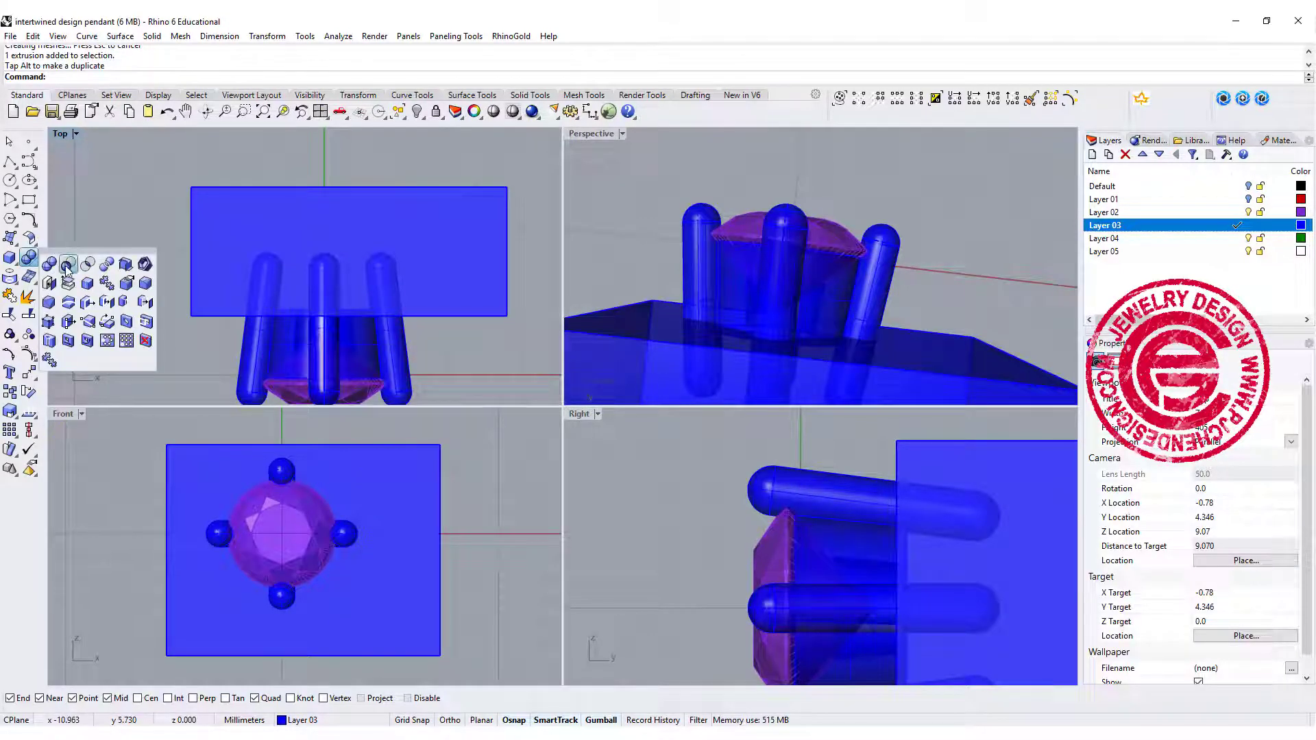
click(67, 266)
click(350, 536)
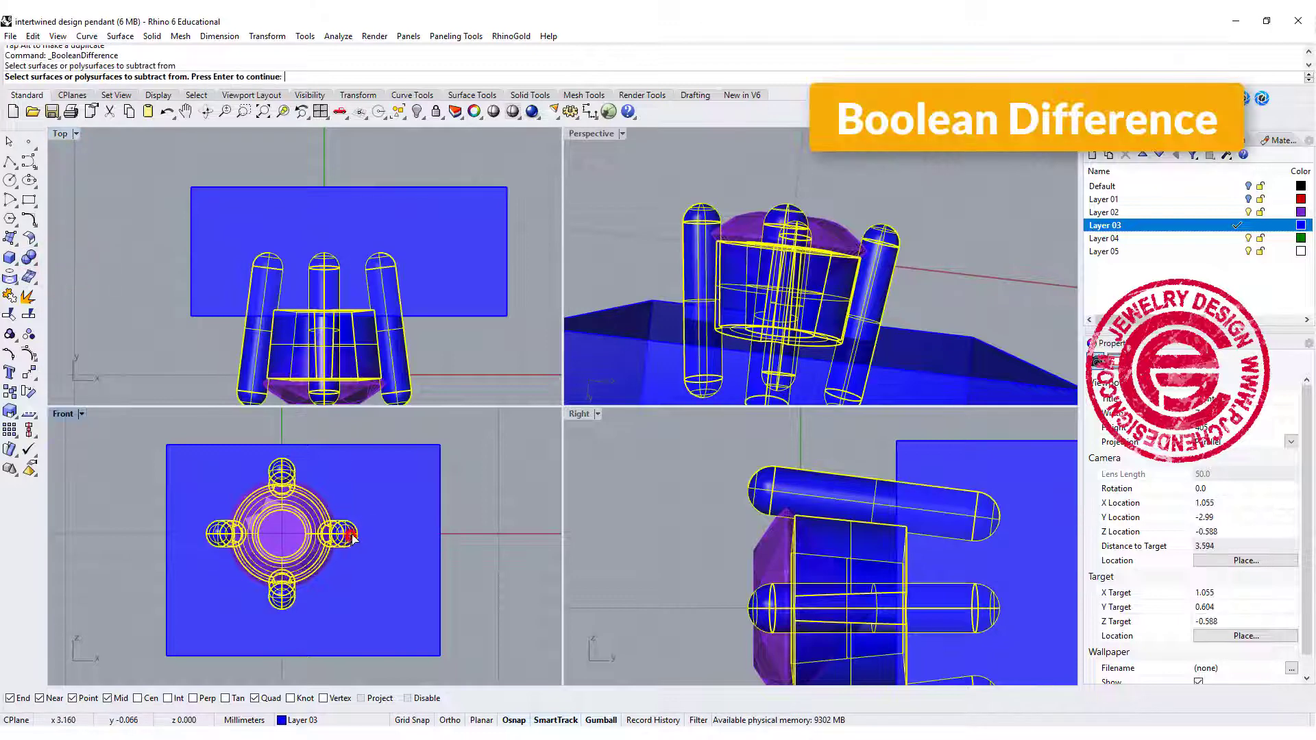
key(Return)
click(377, 501)
key(Return)
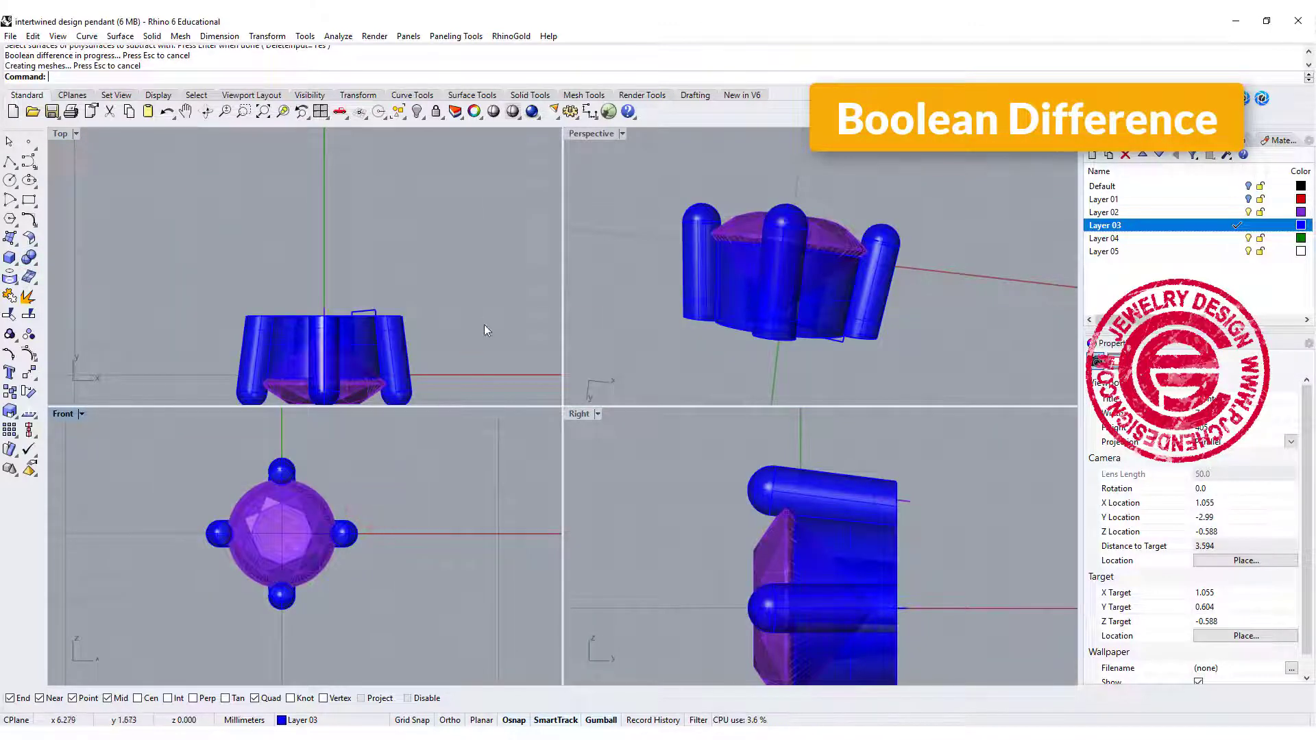
Step: Draw a circle about 6.8 mm in diameter around the setting in the Front view, centred at the origin (0)
right_drag(751, 270, 824, 314)
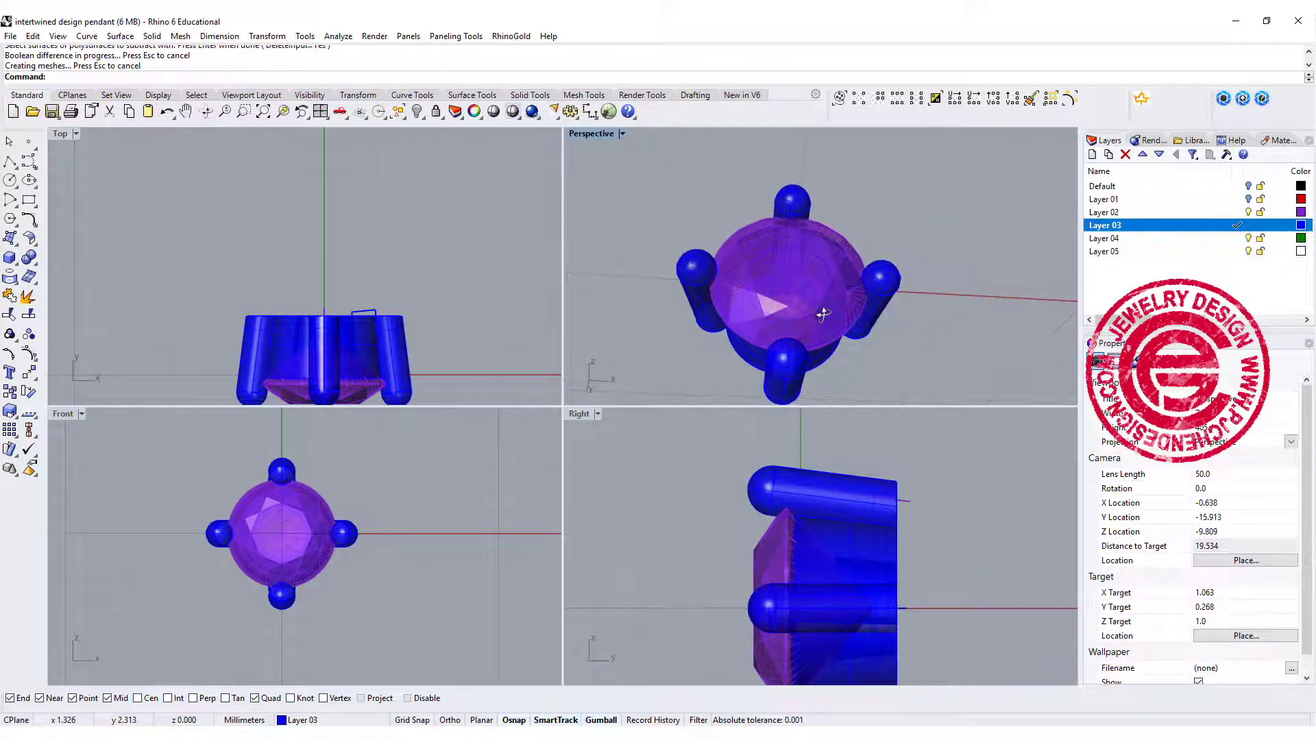
right_drag(341, 374, 287, 310)
right_drag(347, 504, 373, 518)
scroll(340, 533, up, 2)
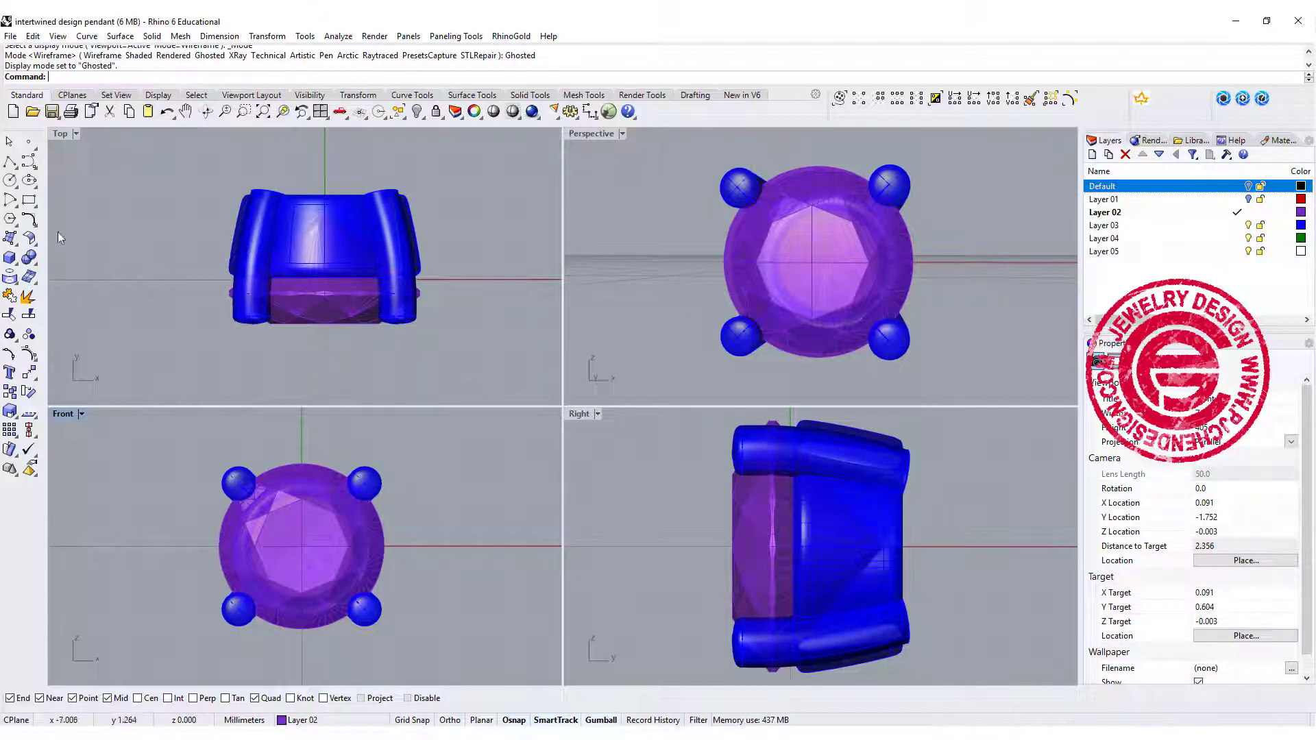
click(10, 180)
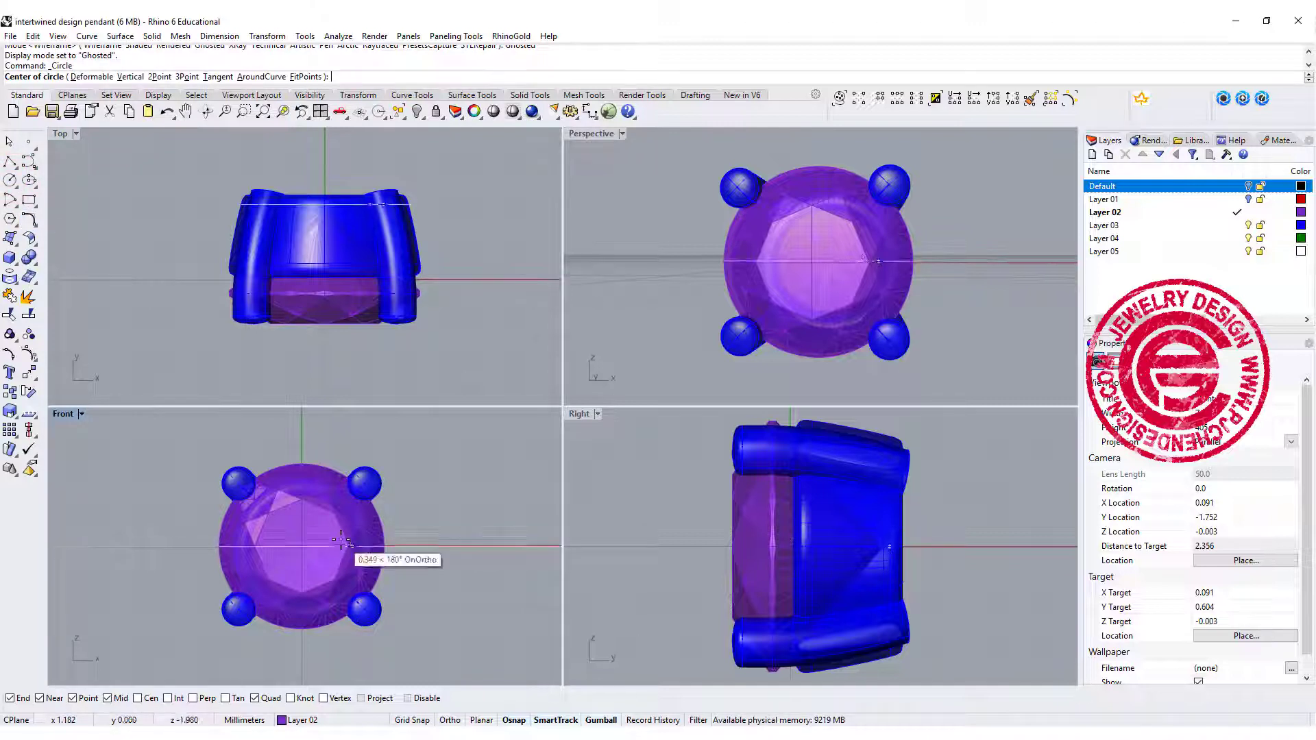
text(0)
key(Return)
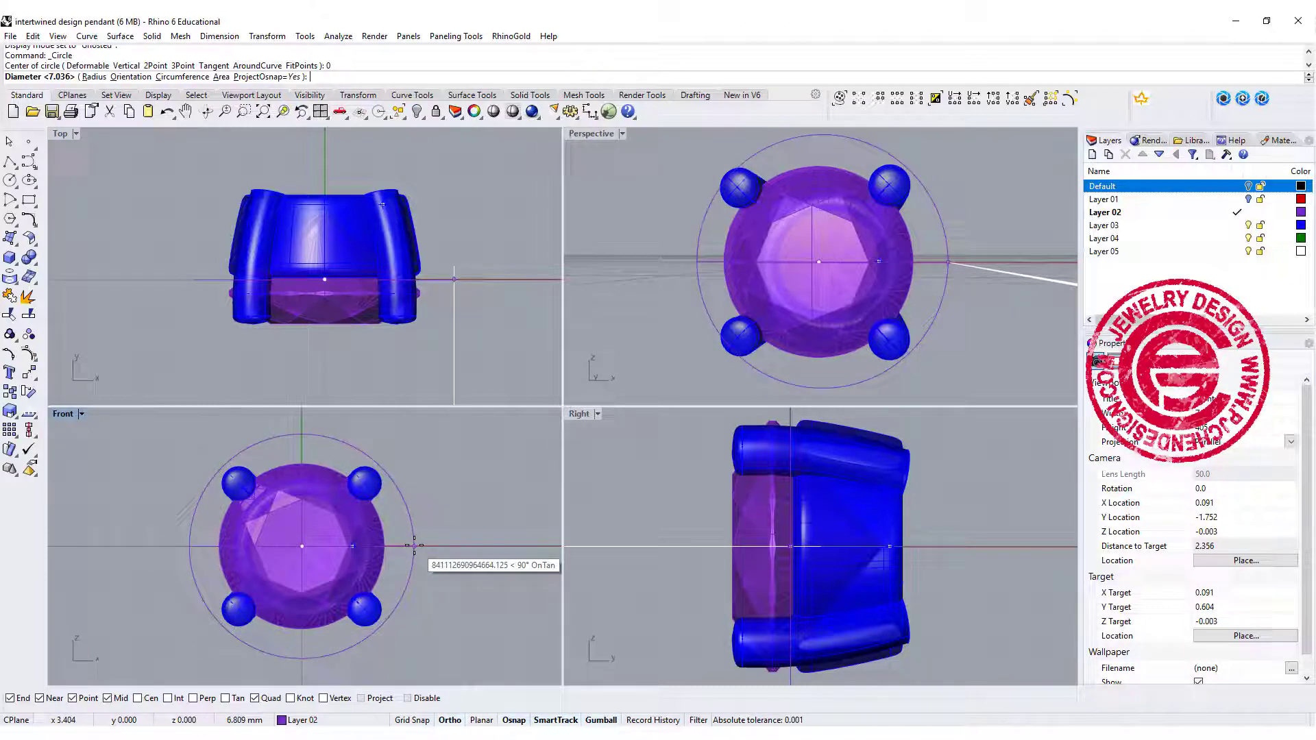
click(414, 546)
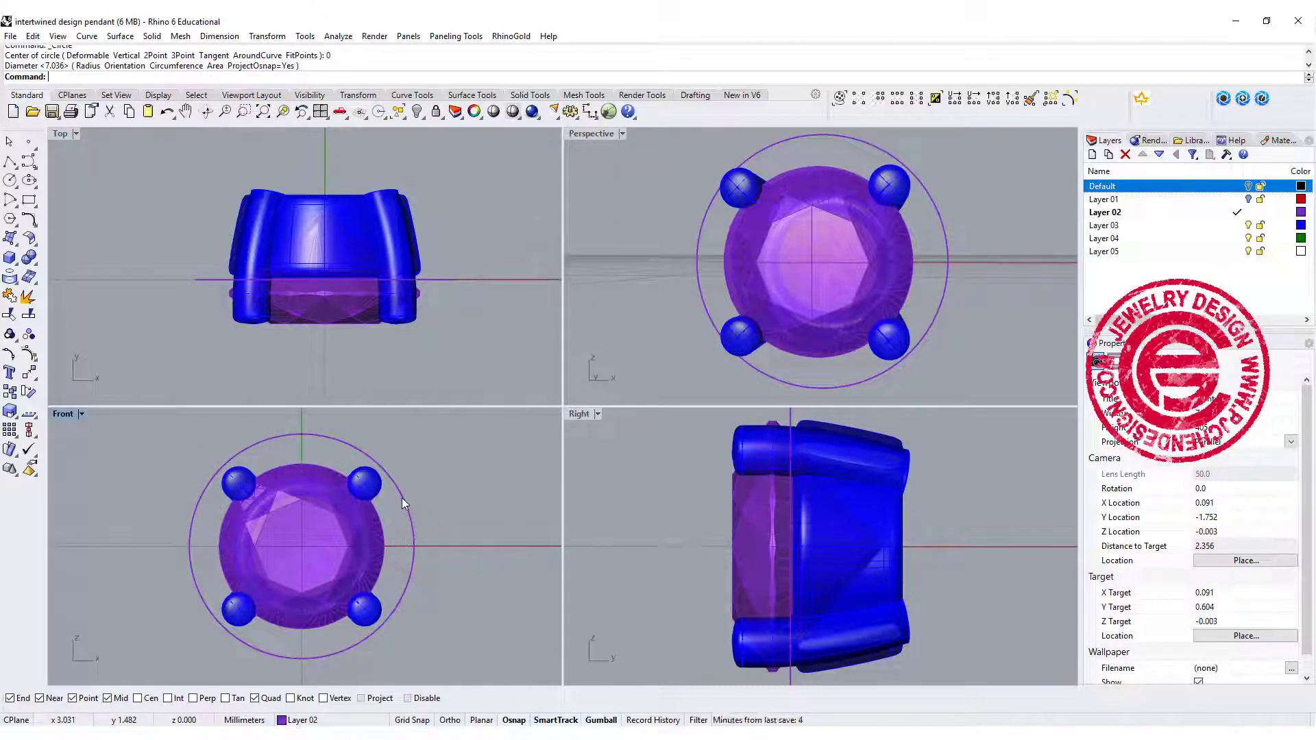
scroll(402, 499, down, 2)
click(401, 496)
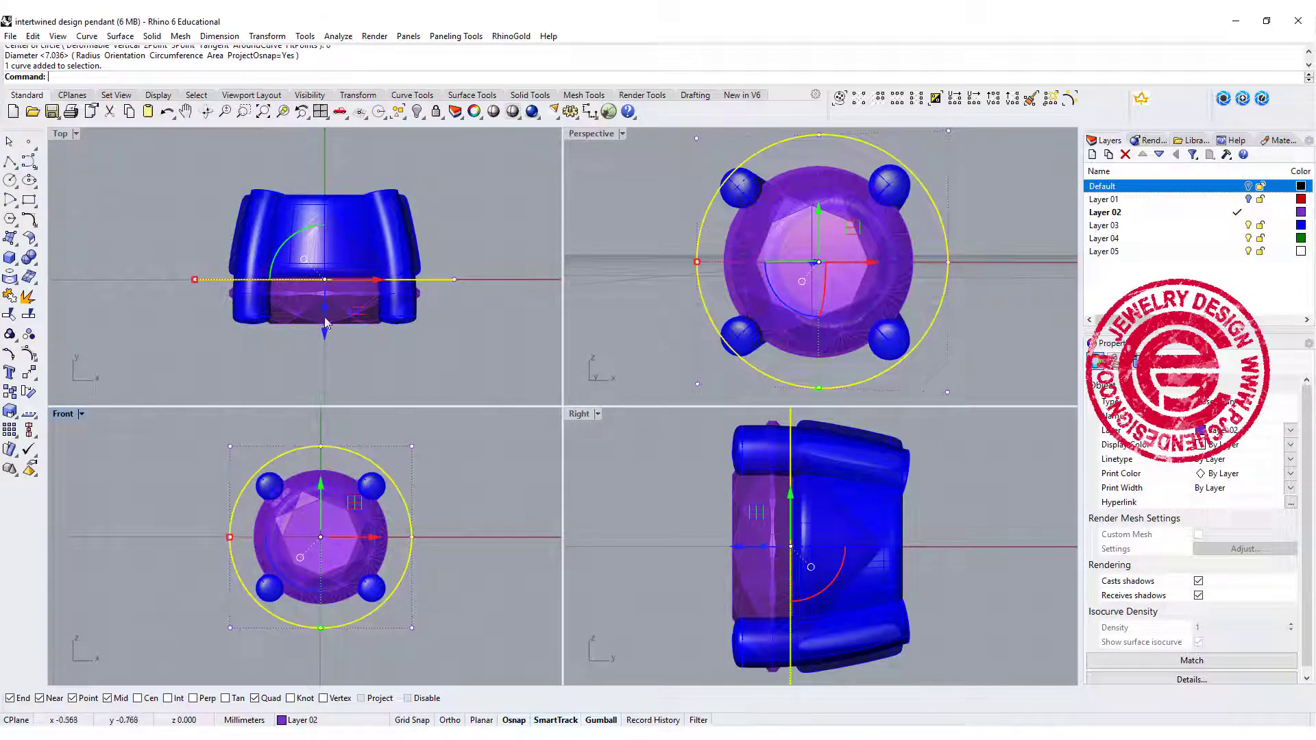
click(130, 212)
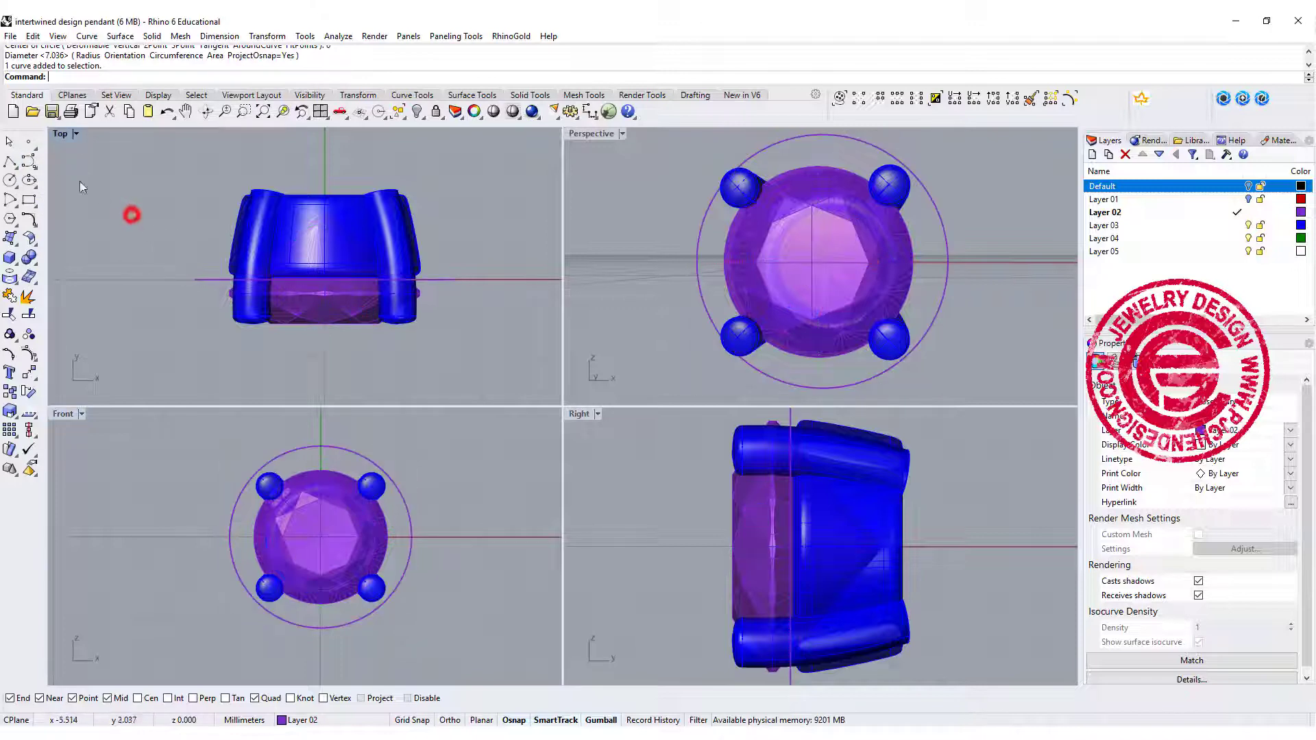
Step: Draw a freestanding, slanted six-turn helix beside the setting in the Top view
click(32, 167)
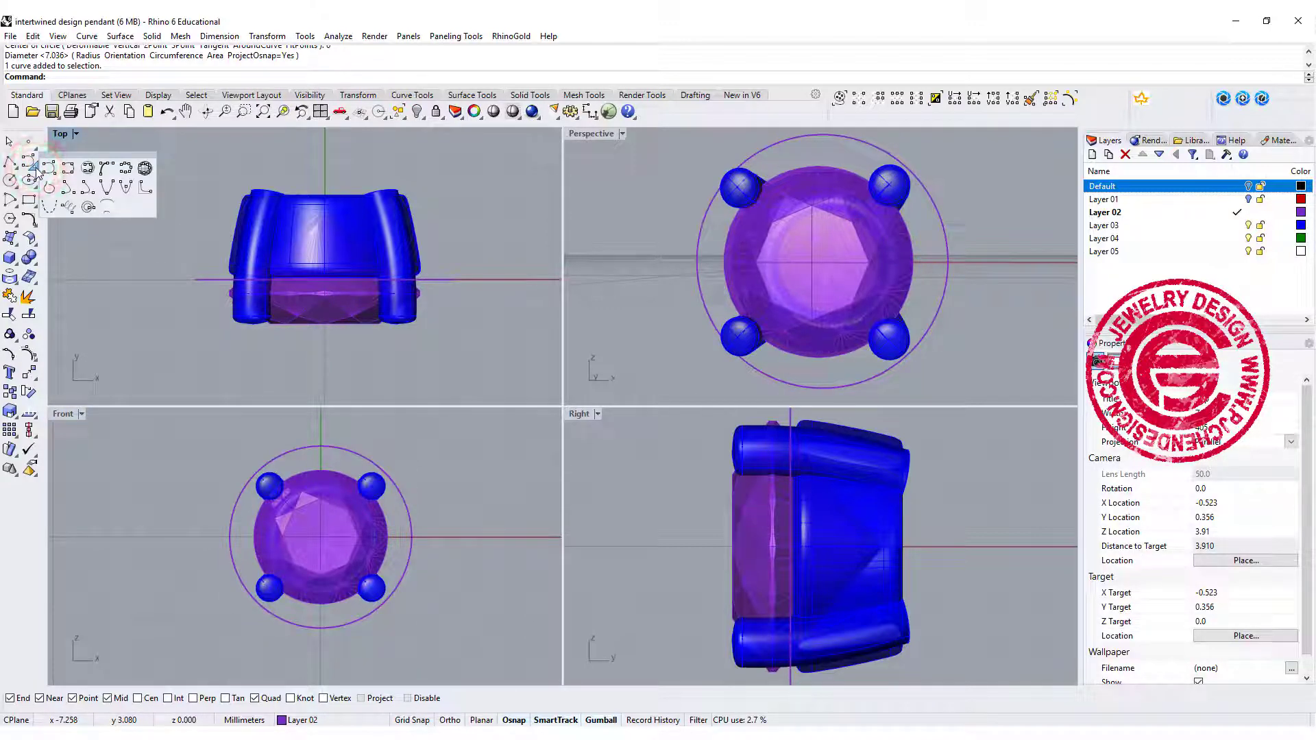
click(66, 207)
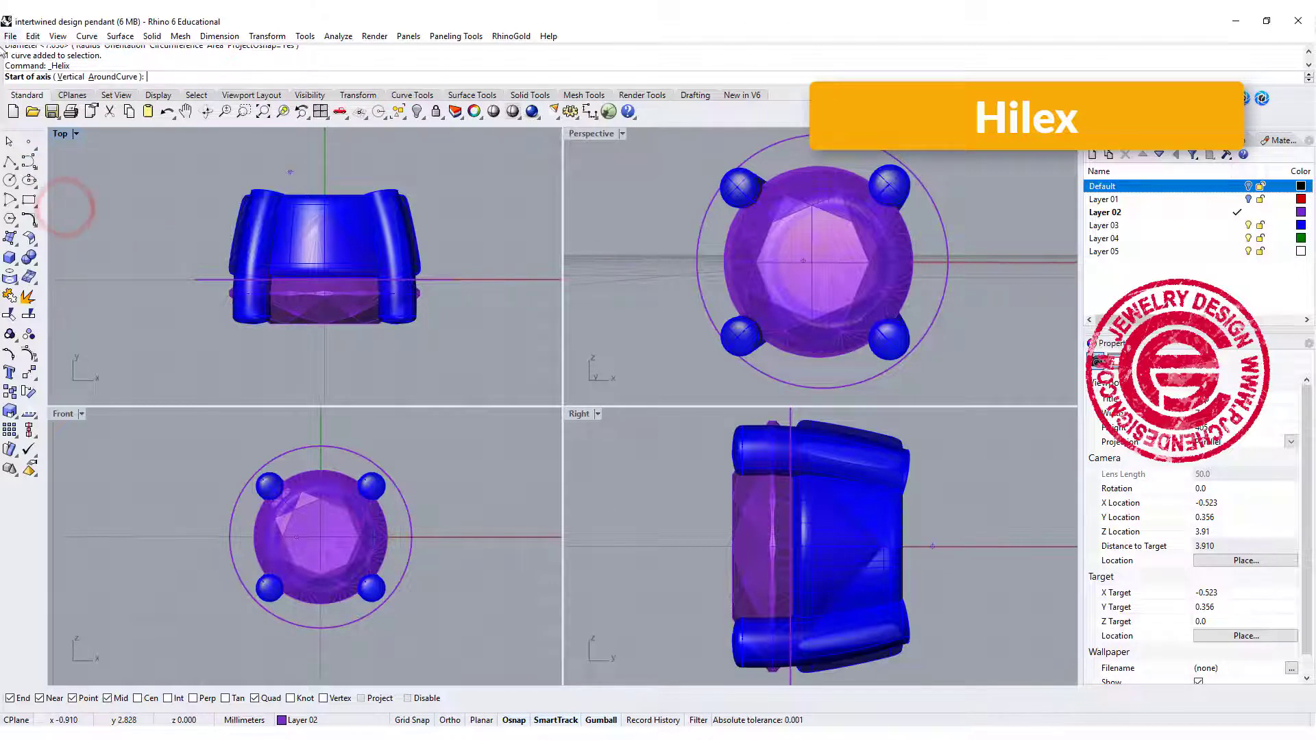
scroll(154, 193, down, 4)
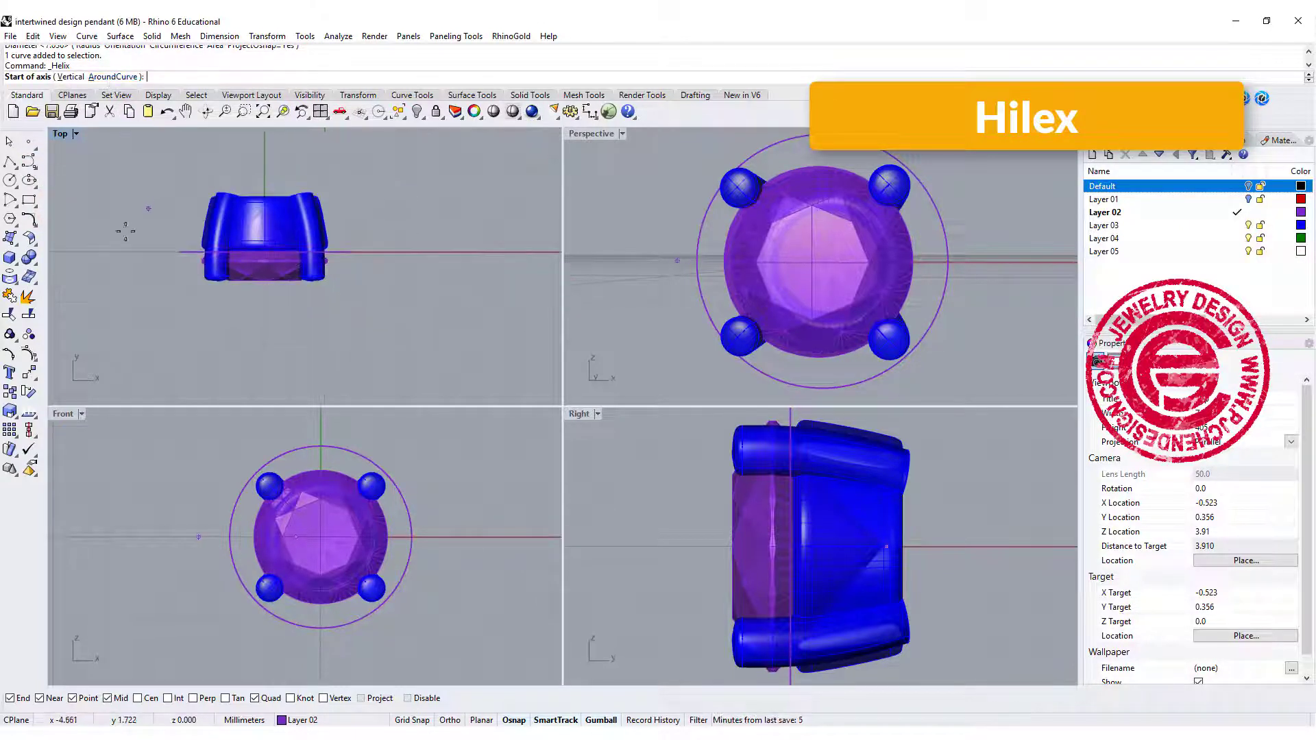
right_drag(155, 193, 81, 233)
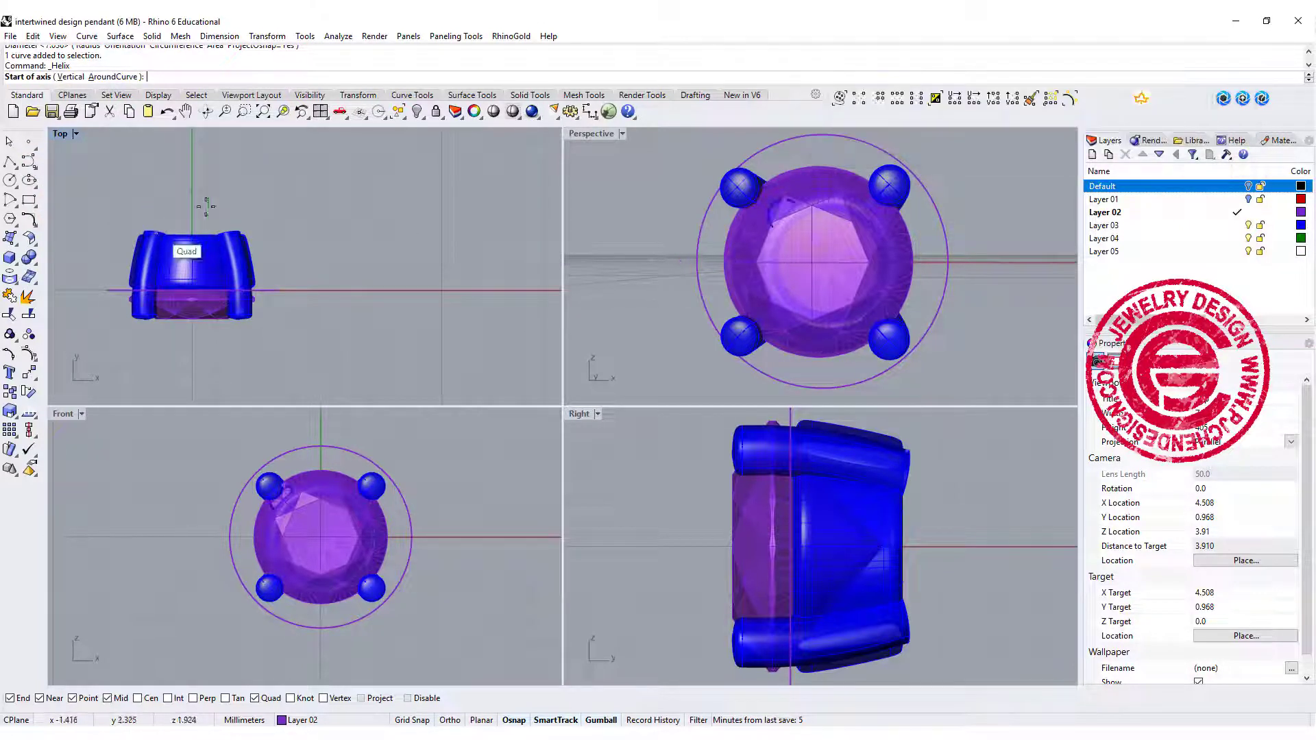
click(317, 207)
click(417, 246)
click(434, 207)
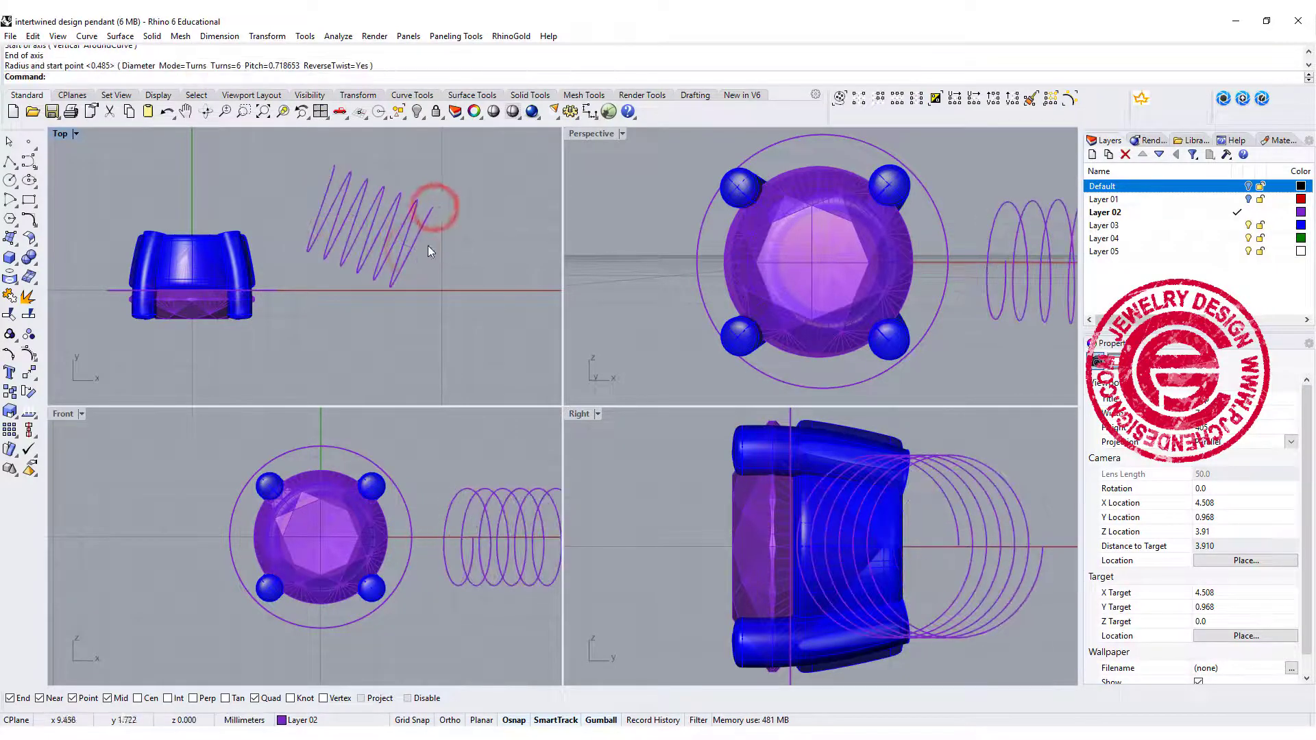
Step: Delete a group of control points near the end of the freestanding helix, and delete the whole helix
click(419, 231)
key(F10)
drag(450, 256, 385, 218)
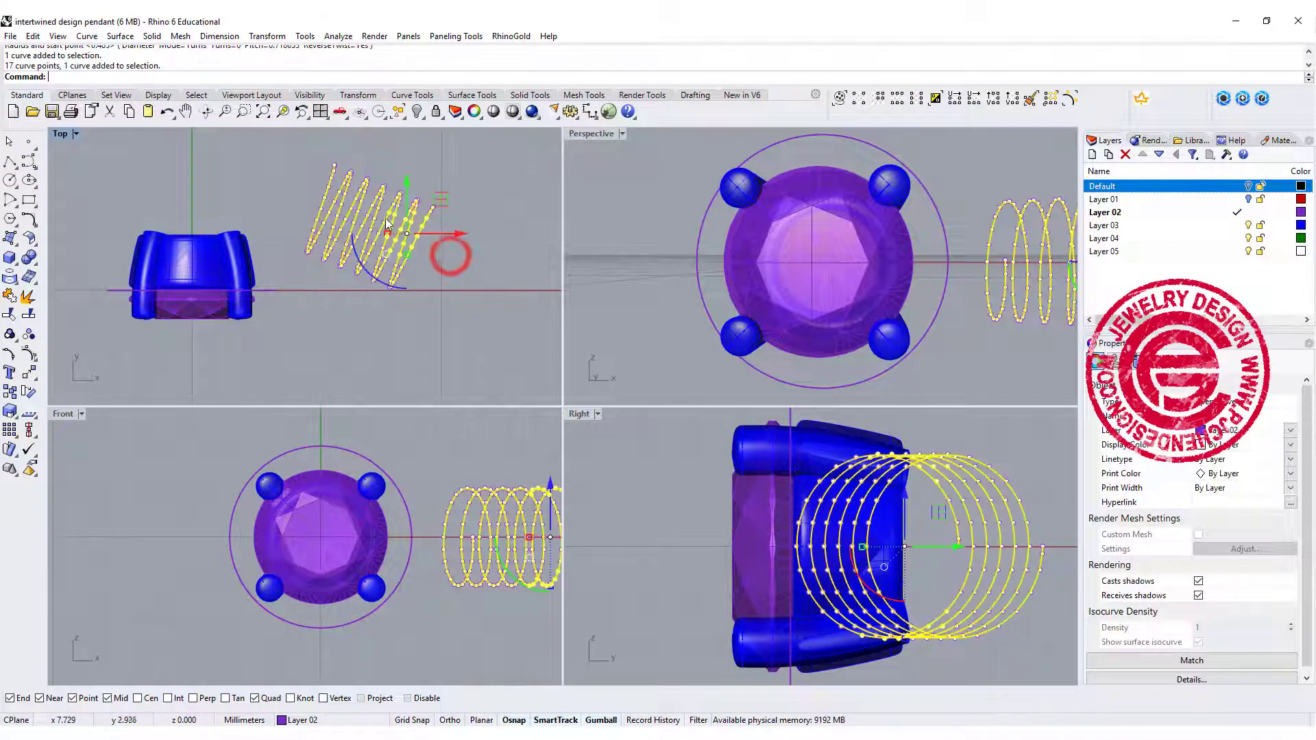
key(Delete)
click(455, 259)
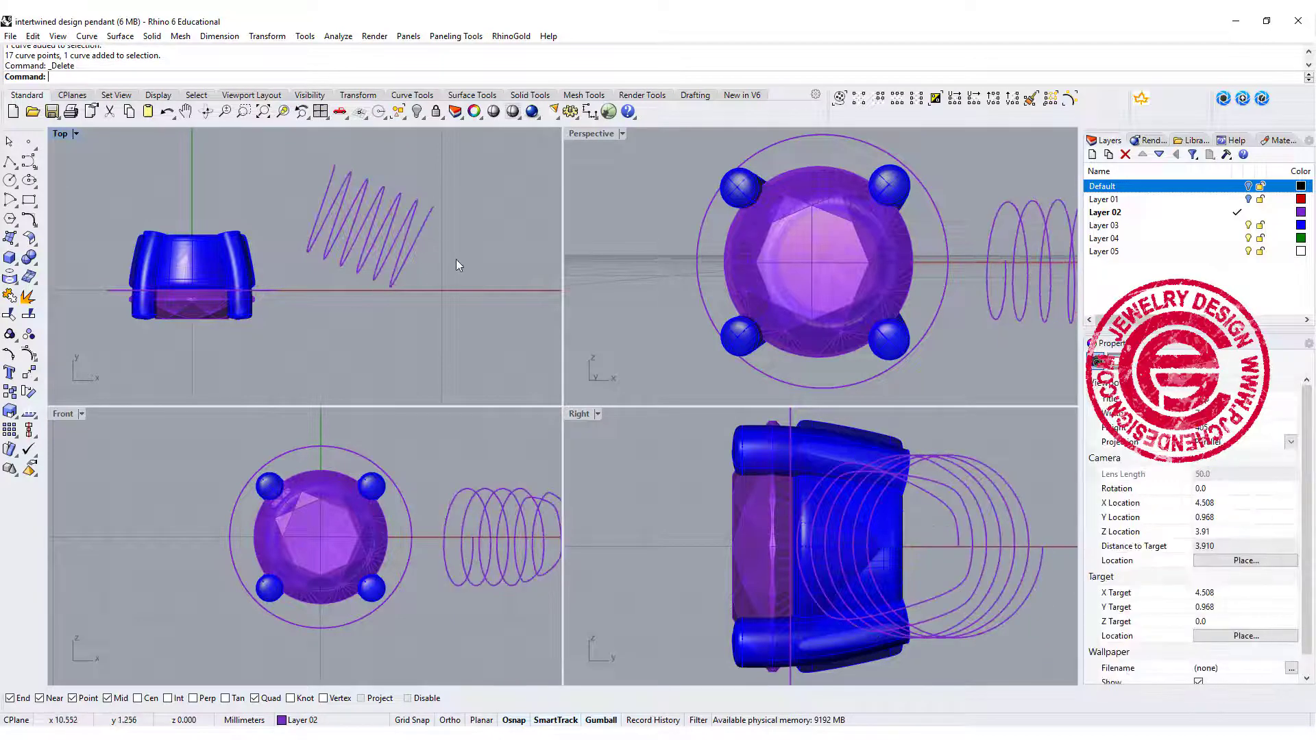
click(393, 218)
key(Delete)
Step: Create a six-turn helix around the circle with the AroundCurve option and a radius of about 0.4 mm
right_click(352, 213)
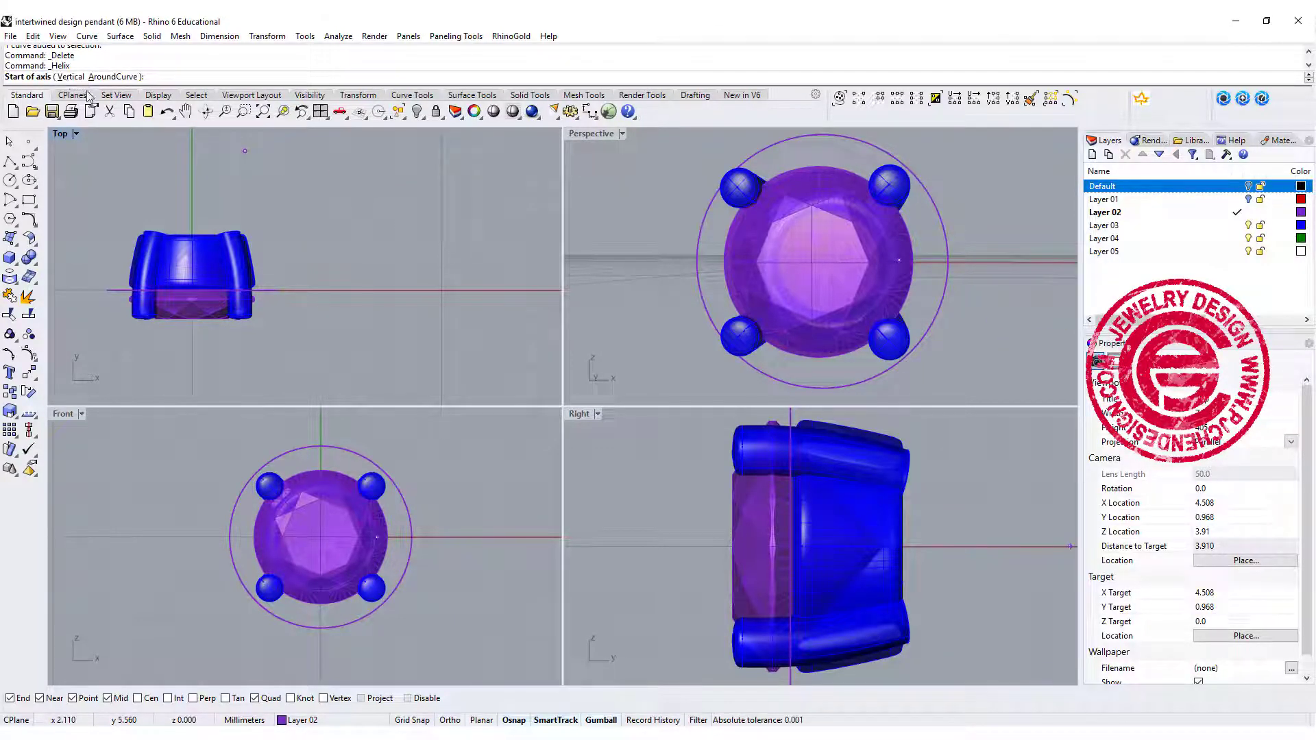
click(102, 76)
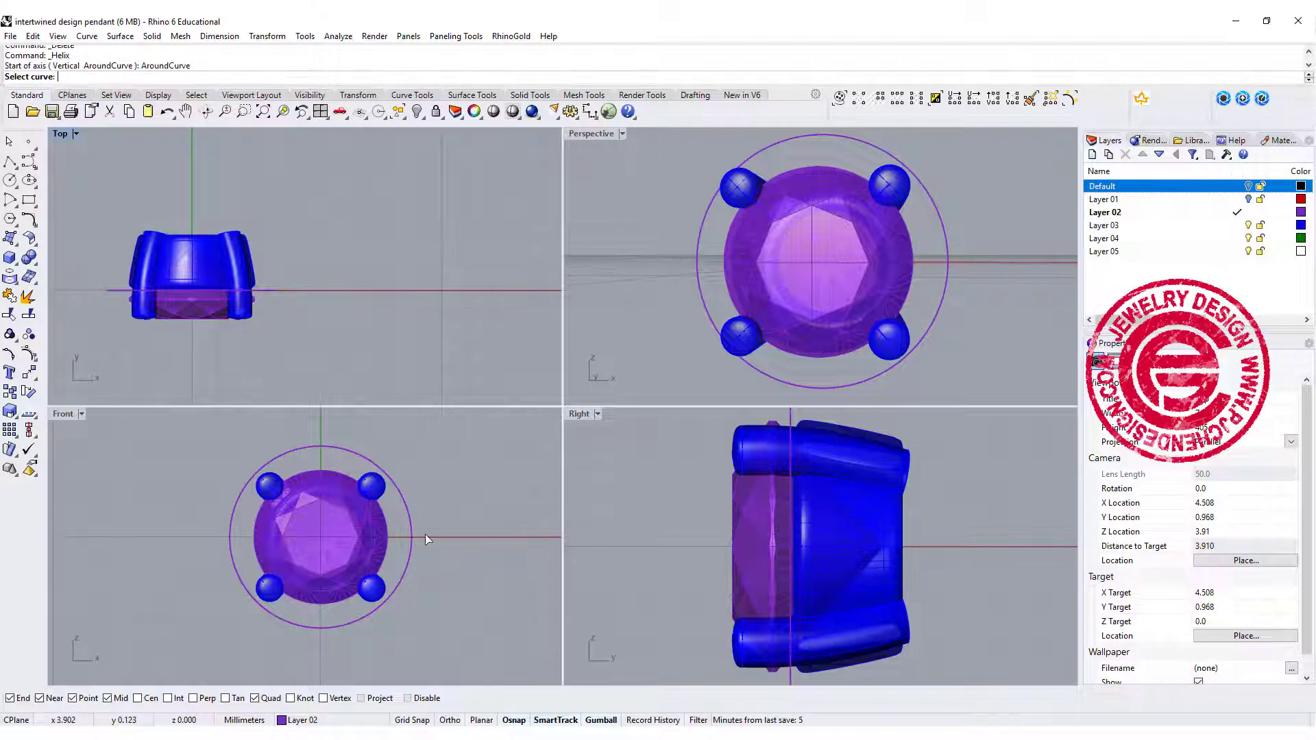
click(407, 520)
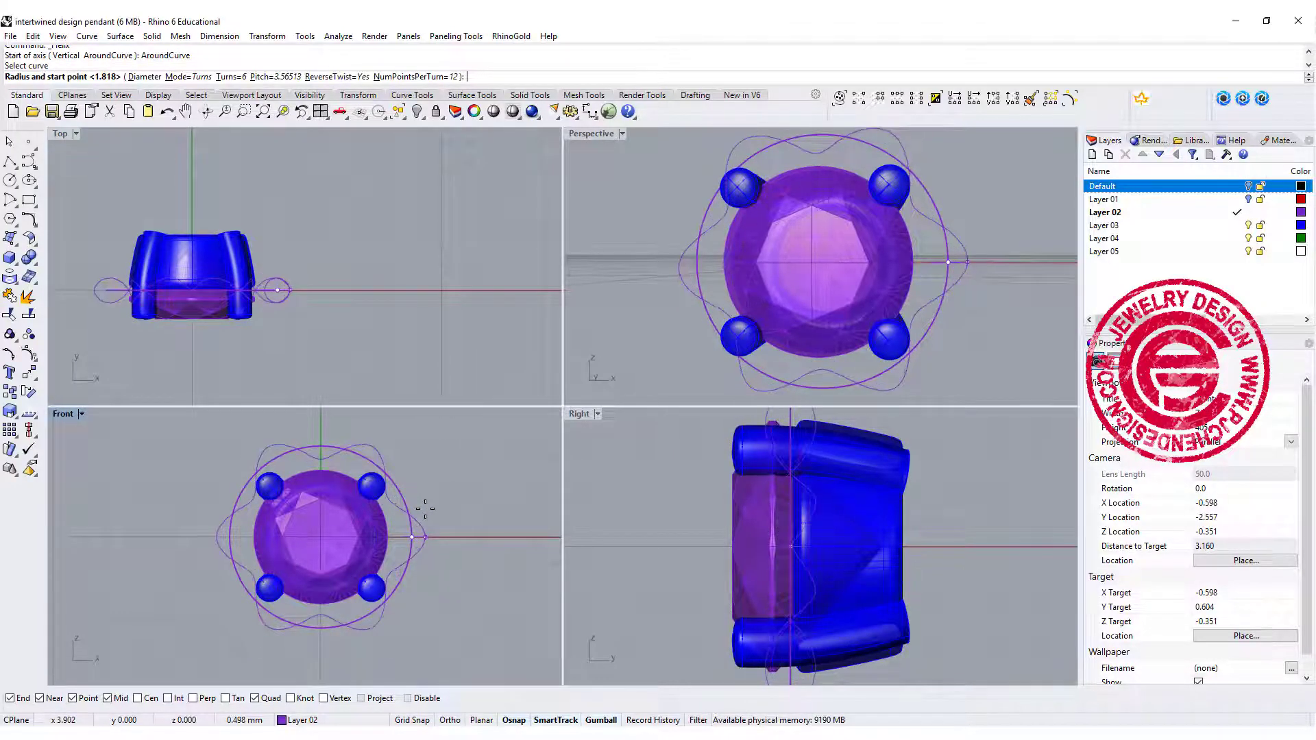
scroll(422, 507, up, 1)
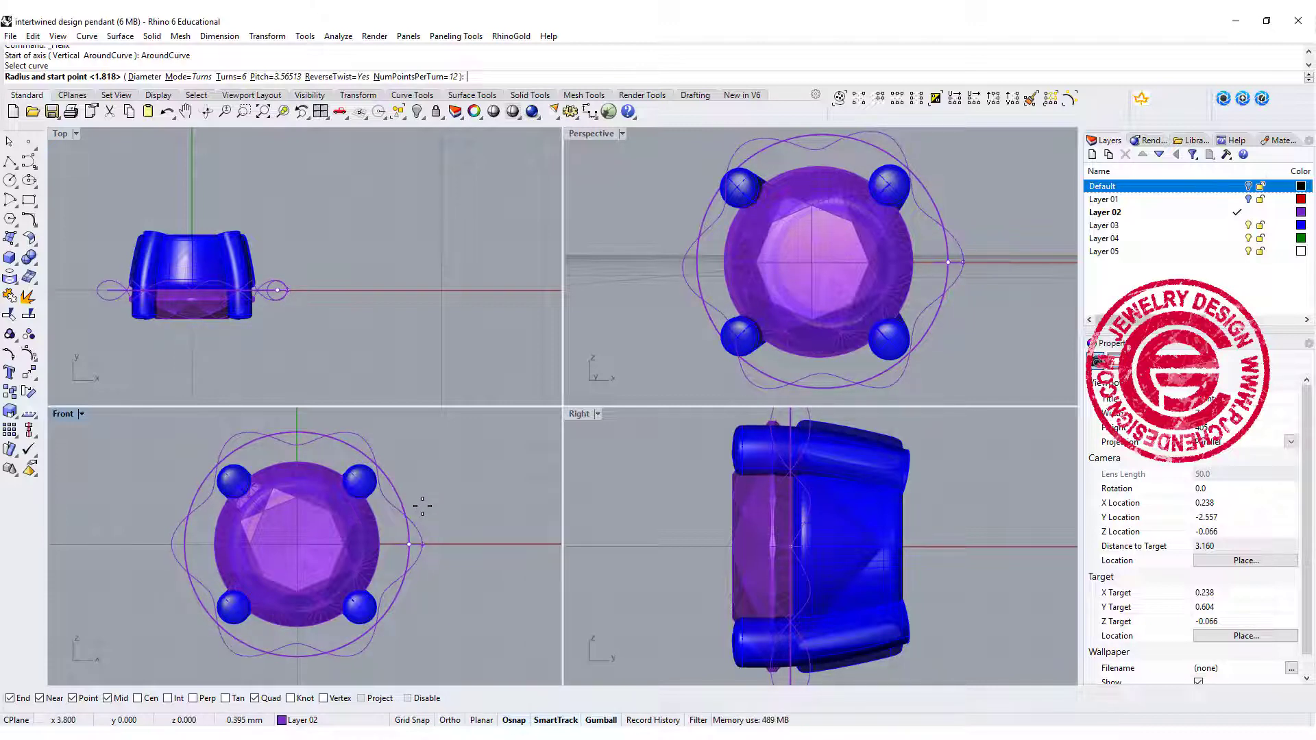
click(422, 506)
Step: Set the new helix's display color to Red and inspect it from the side in the maximized Perspective view
click(959, 277)
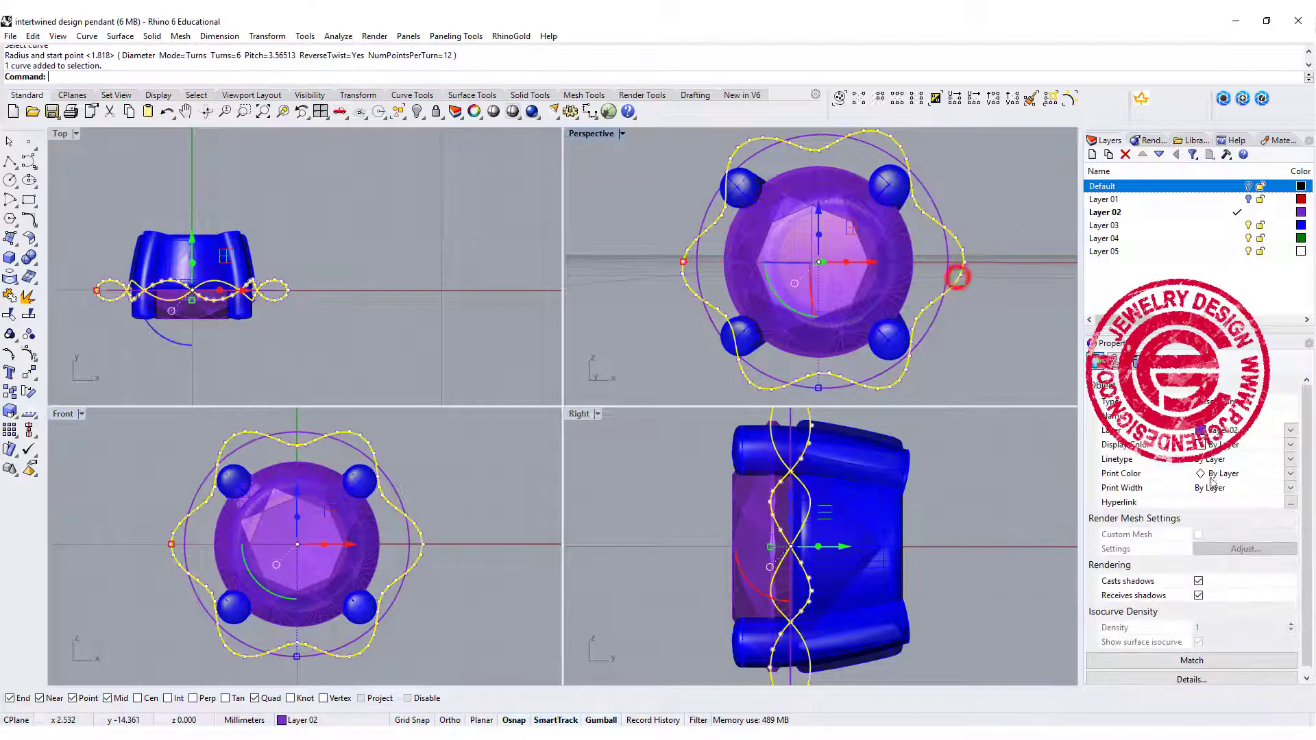
click(1291, 445)
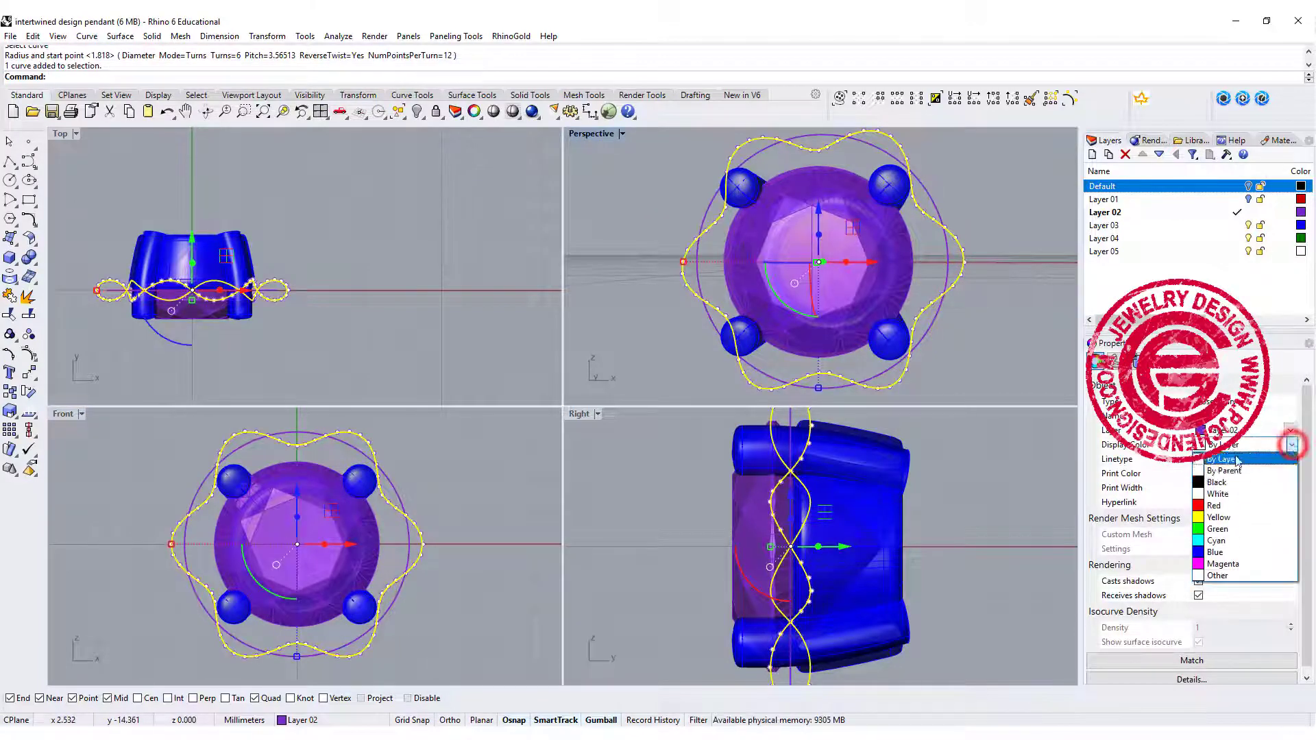
click(1223, 506)
double_click(592, 134)
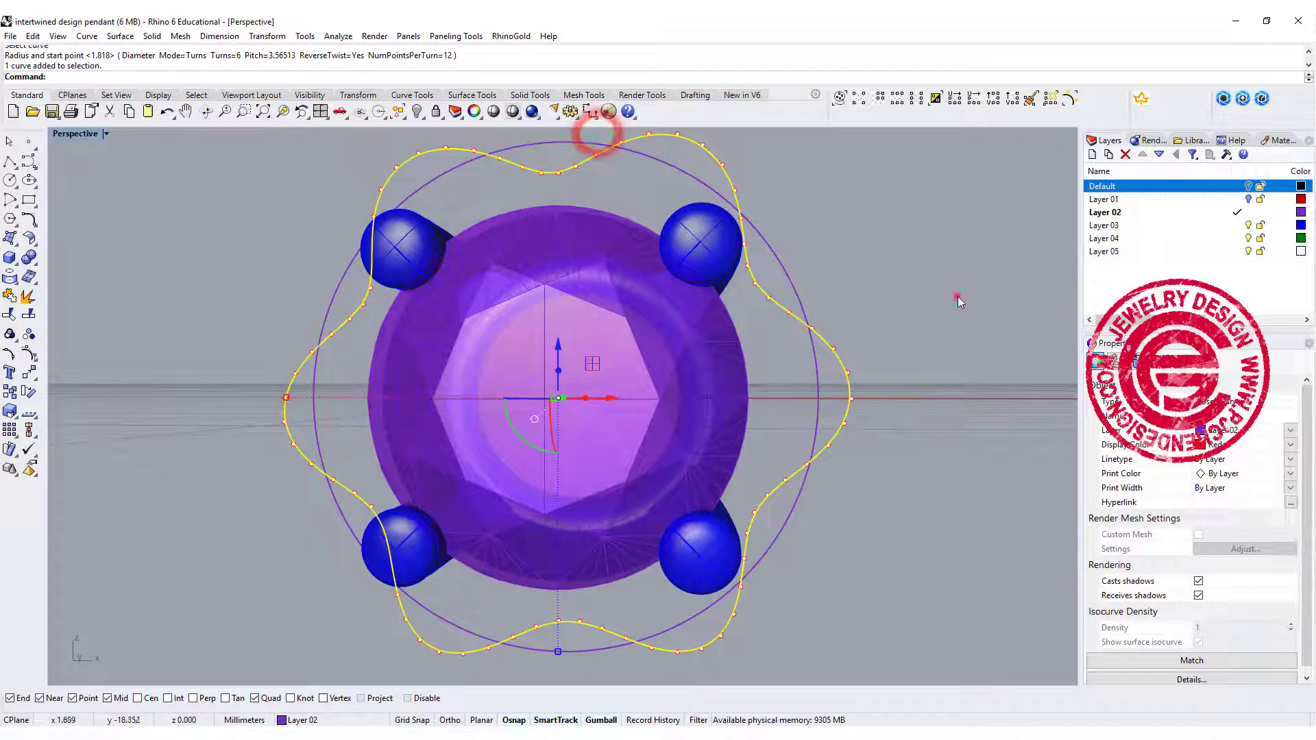
click(957, 298)
scroll(953, 298, down, 5)
right_drag(788, 360, 739, 223)
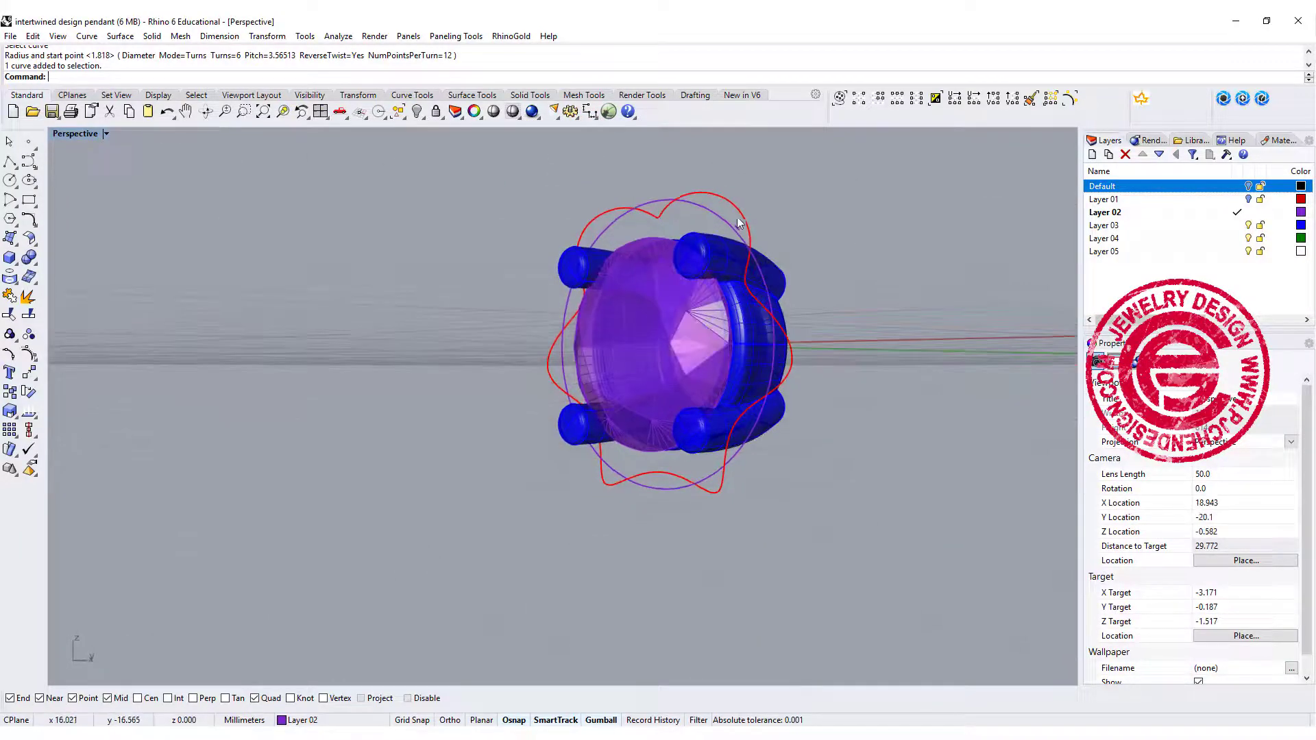
Step: Create a closed pipe with a 1 mm diameter along the red helix around the gem setting
click(739, 219)
click(780, 212)
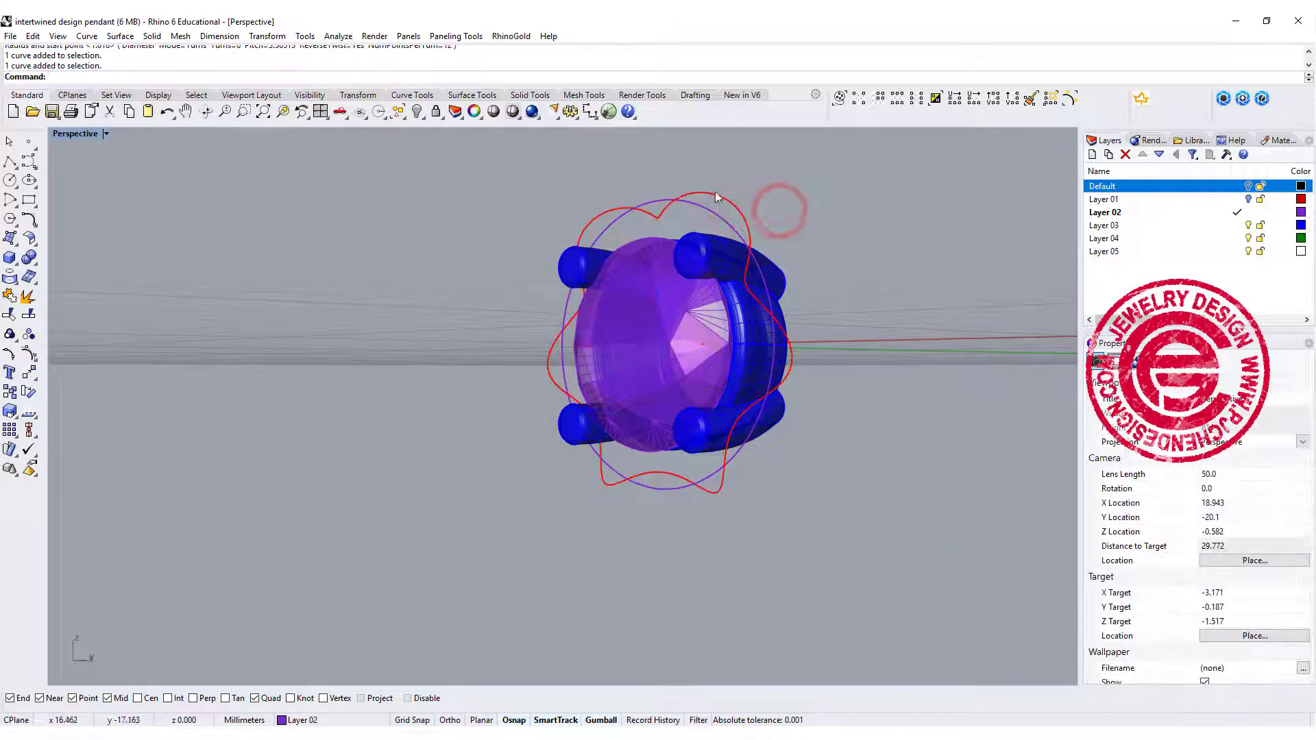
right_drag(755, 251, 821, 270)
scroll(847, 371, up, 2)
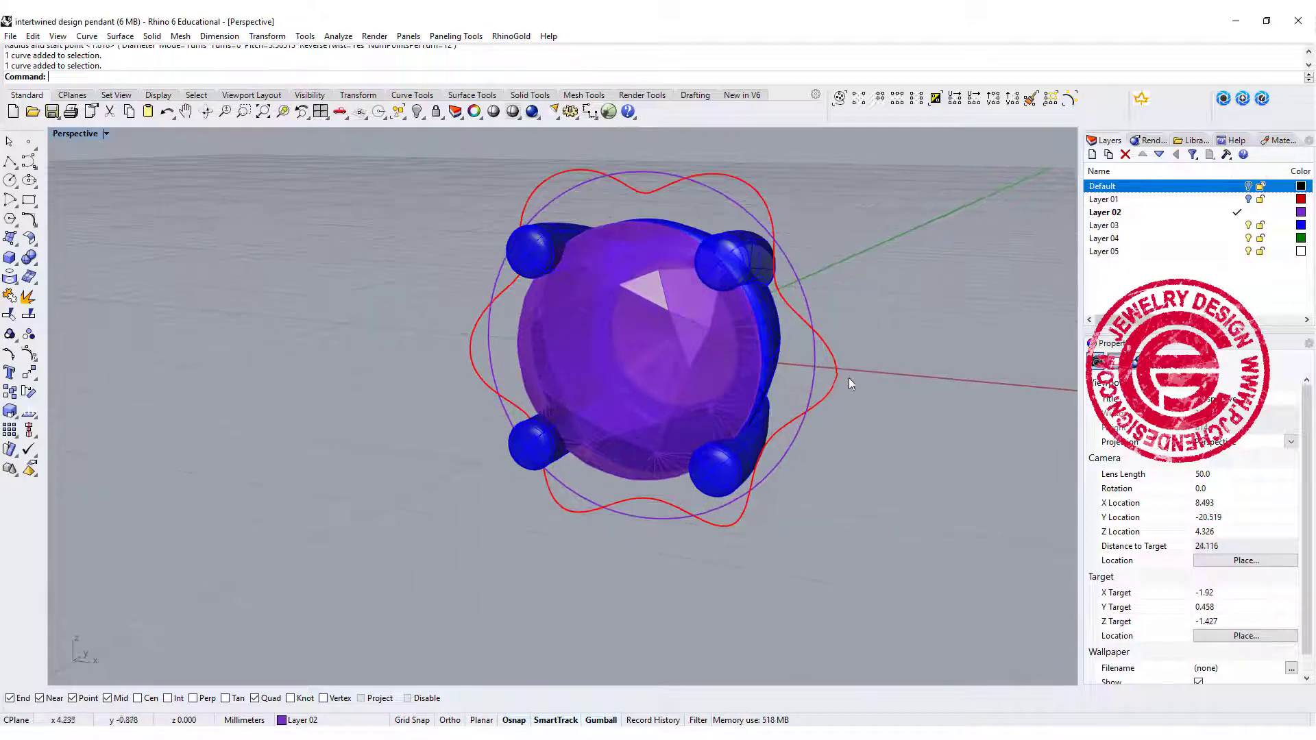
shift+right_drag(848, 377, 794, 396)
click(771, 406)
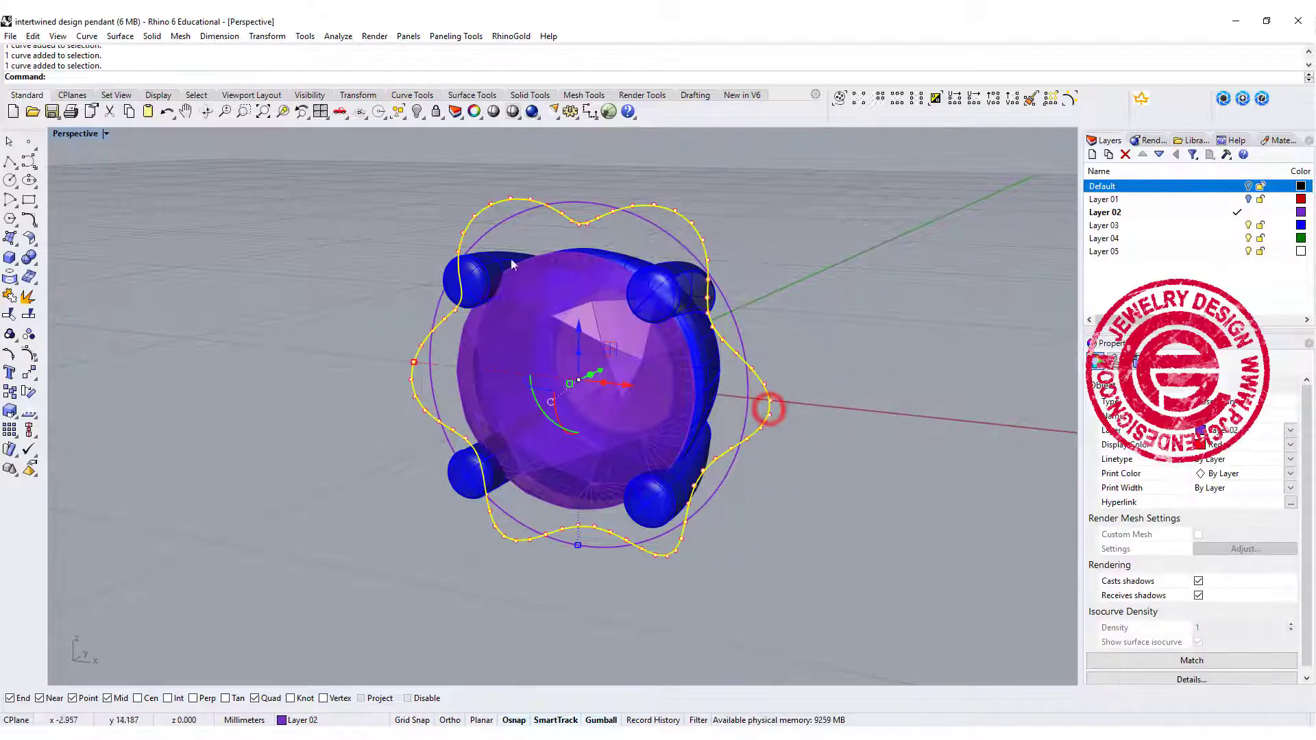
click(9, 258)
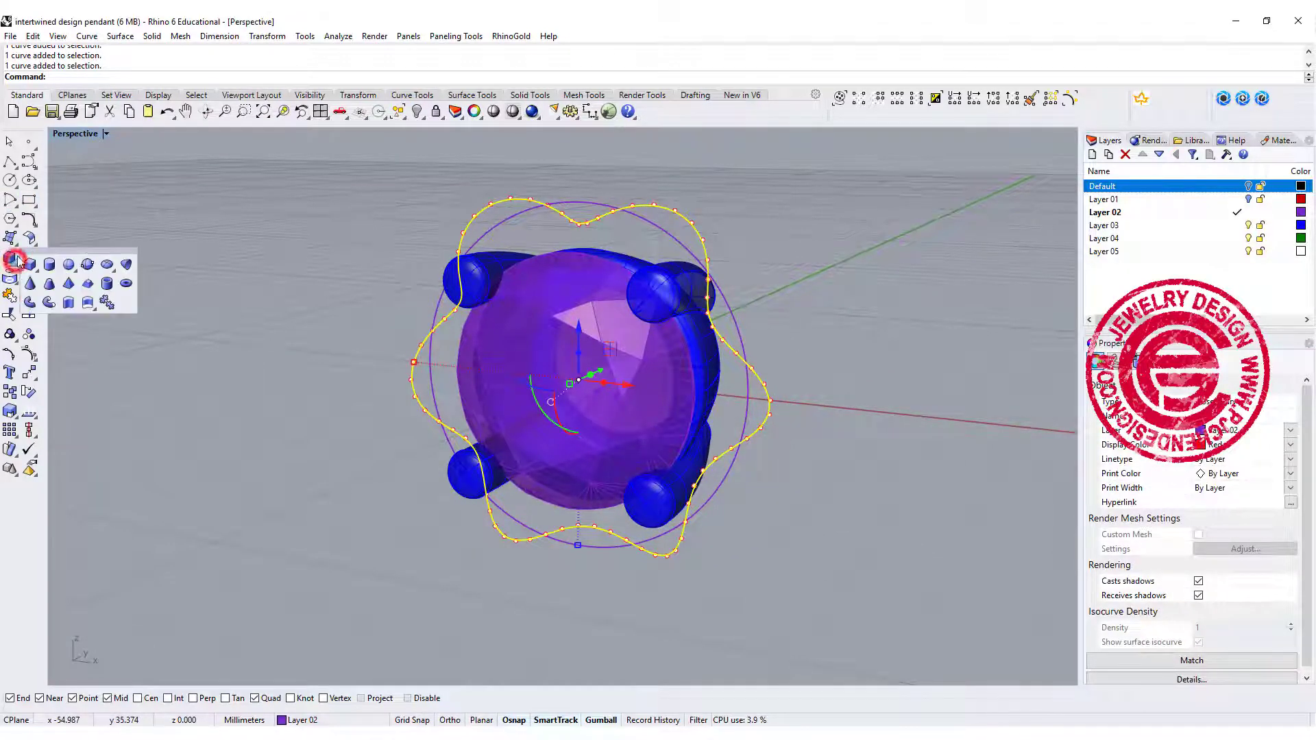
click(43, 296)
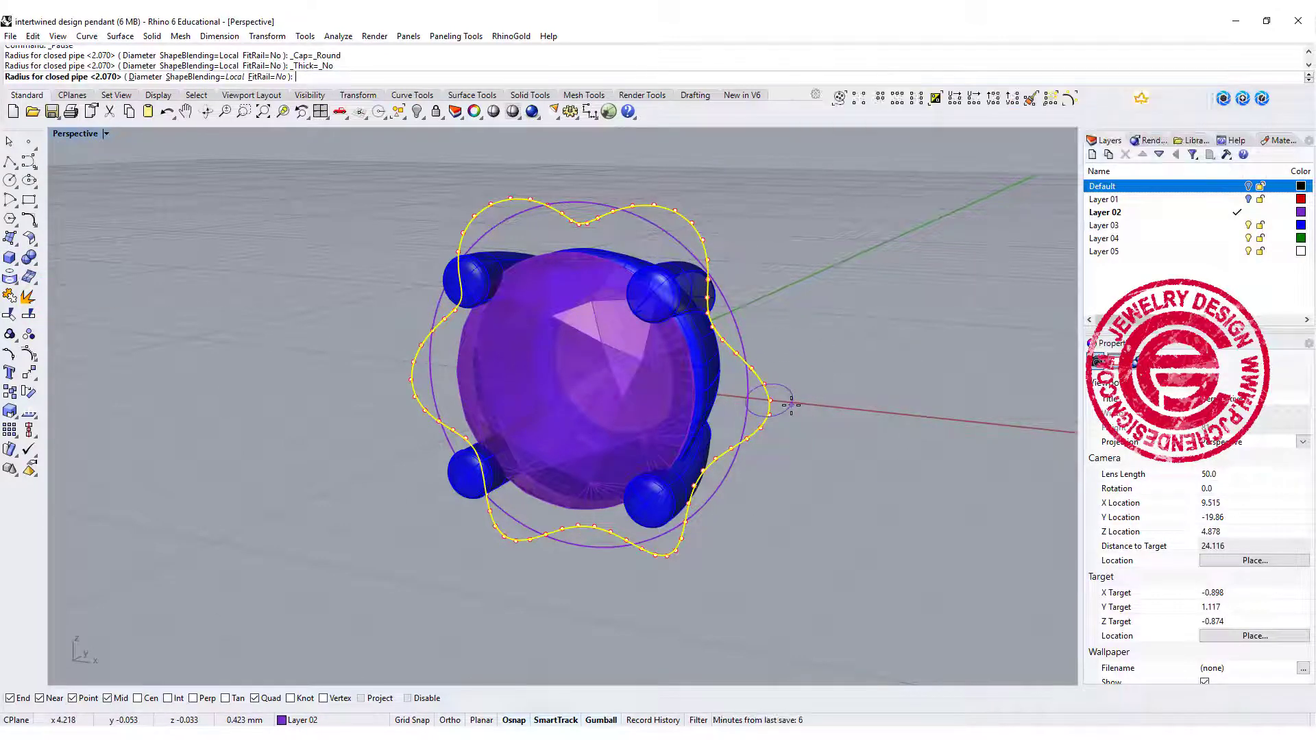
click(140, 76)
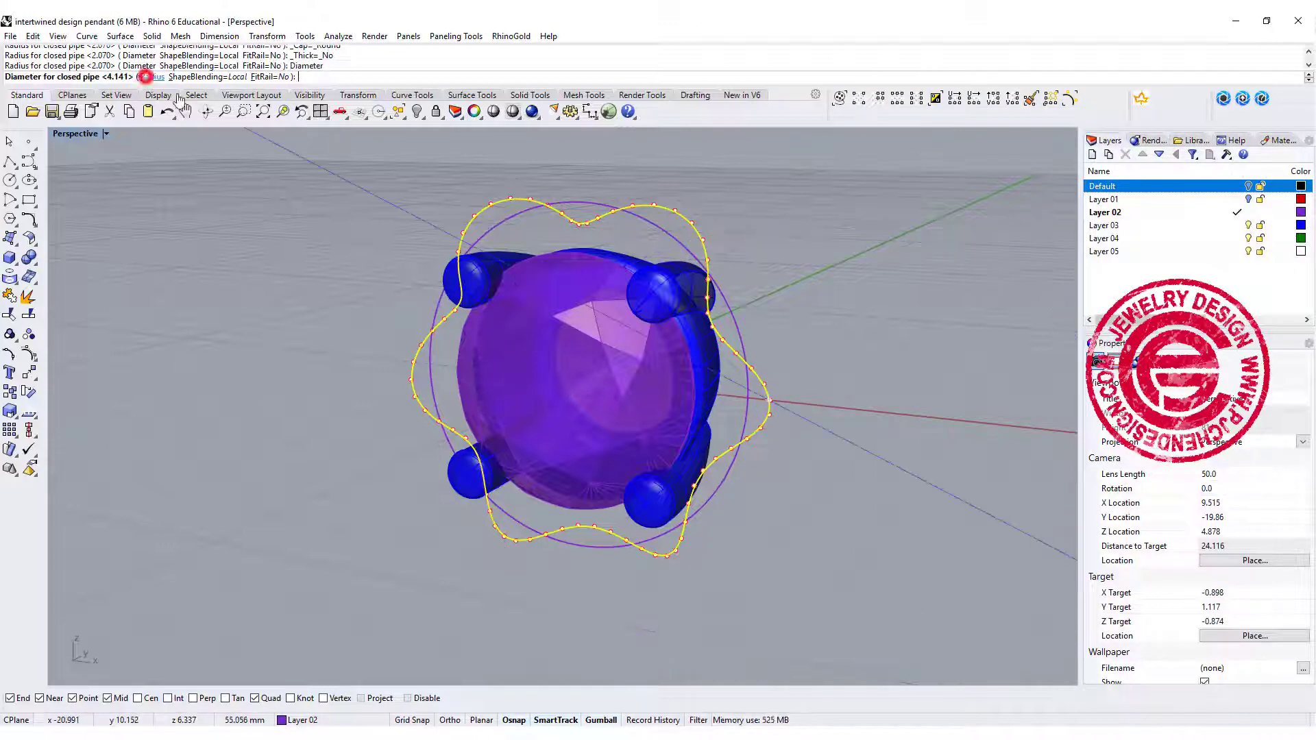
text(1)
key(Return)
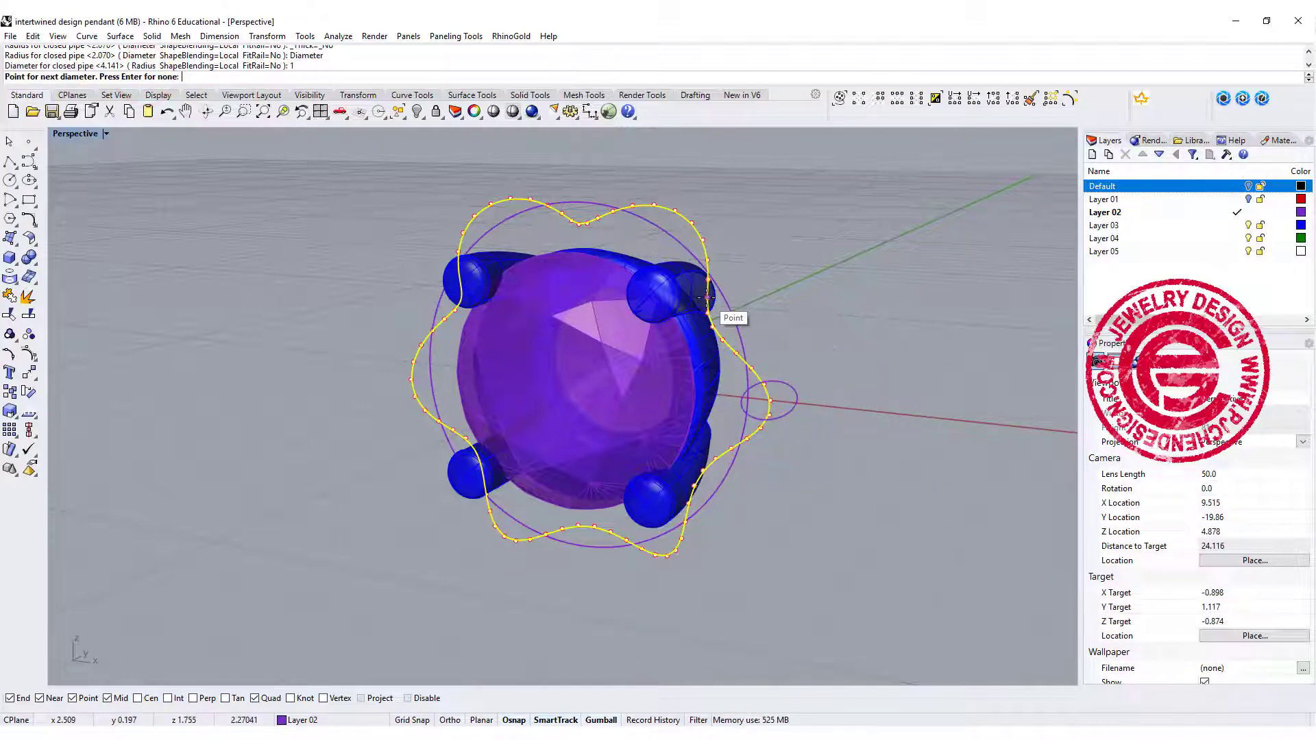
right_click(804, 360)
click(843, 311)
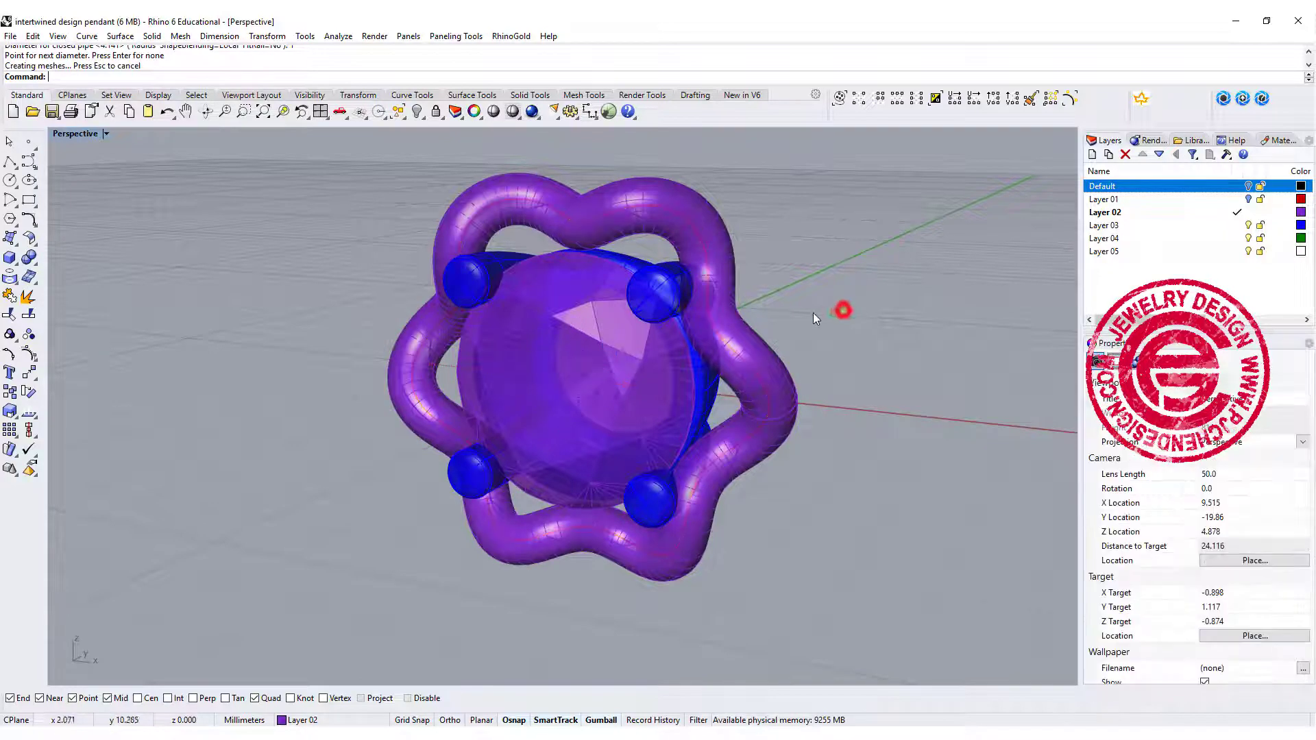
Step: Return to the four-view layout and make an in-place copy of the helix pipe with copy and paste
scroll(813, 313, down, 6)
right_drag(816, 312, 974, 298)
scroll(752, 341, up, 6)
right_drag(751, 341, 812, 318)
scroll(758, 263, up, 2)
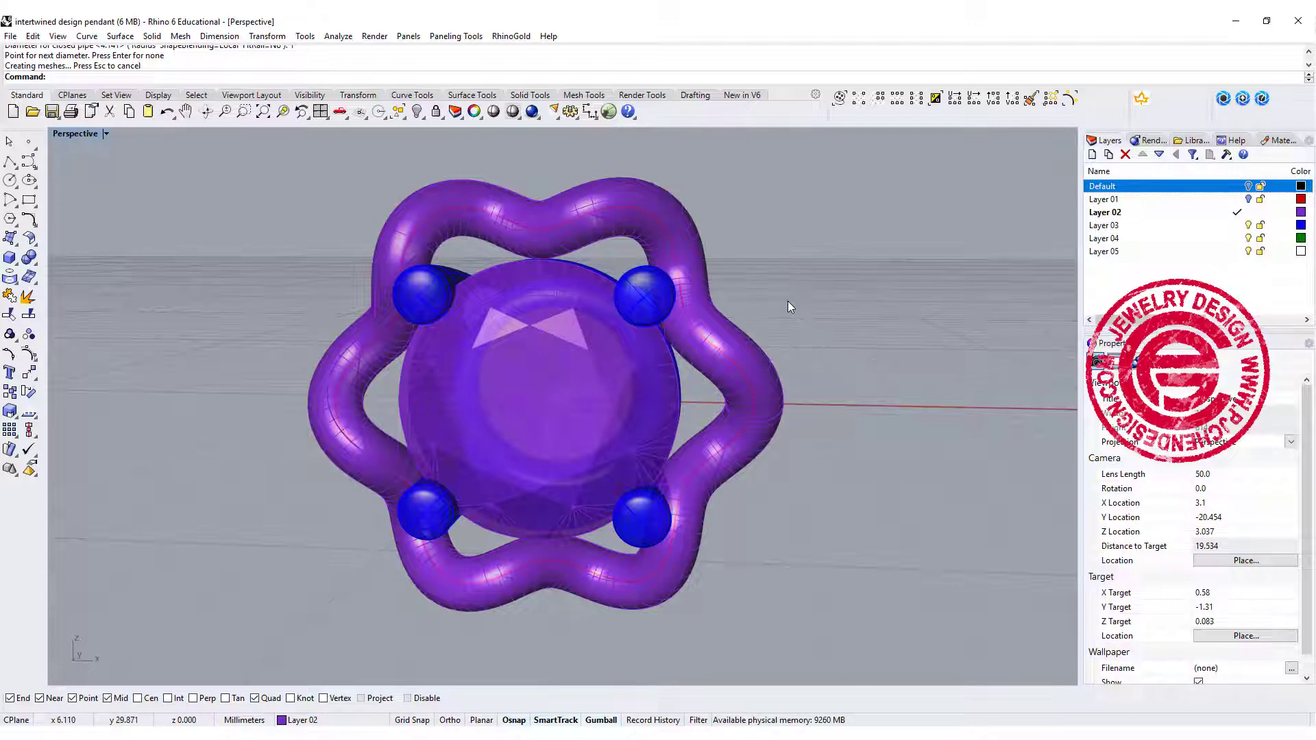
right_drag(787, 302, 807, 323)
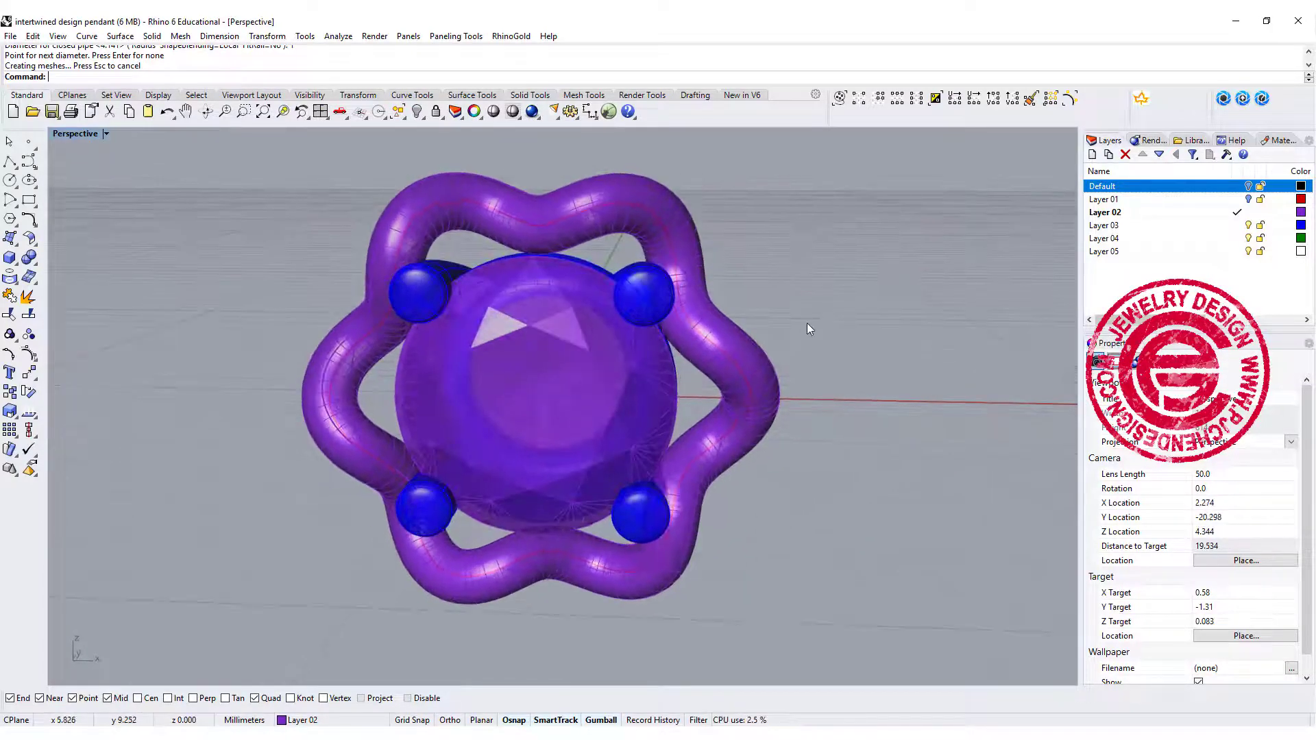
double_click(66, 136)
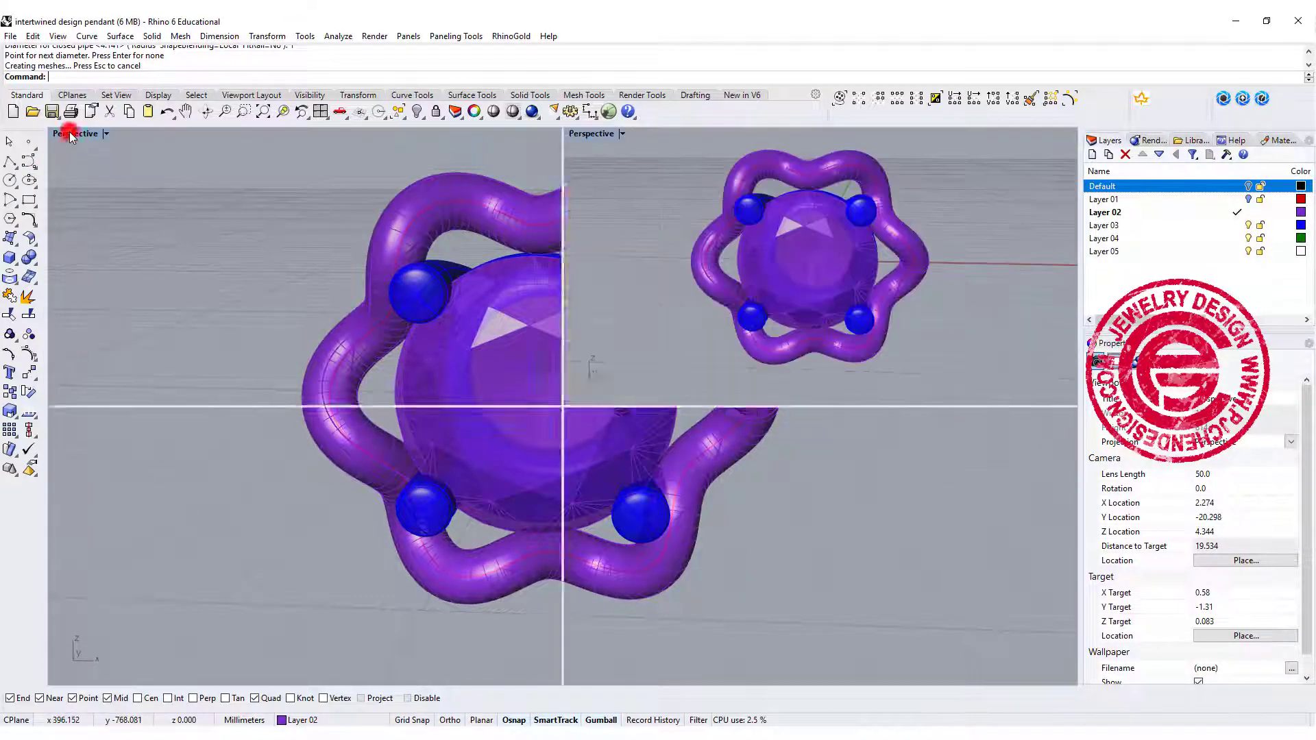
click(417, 515)
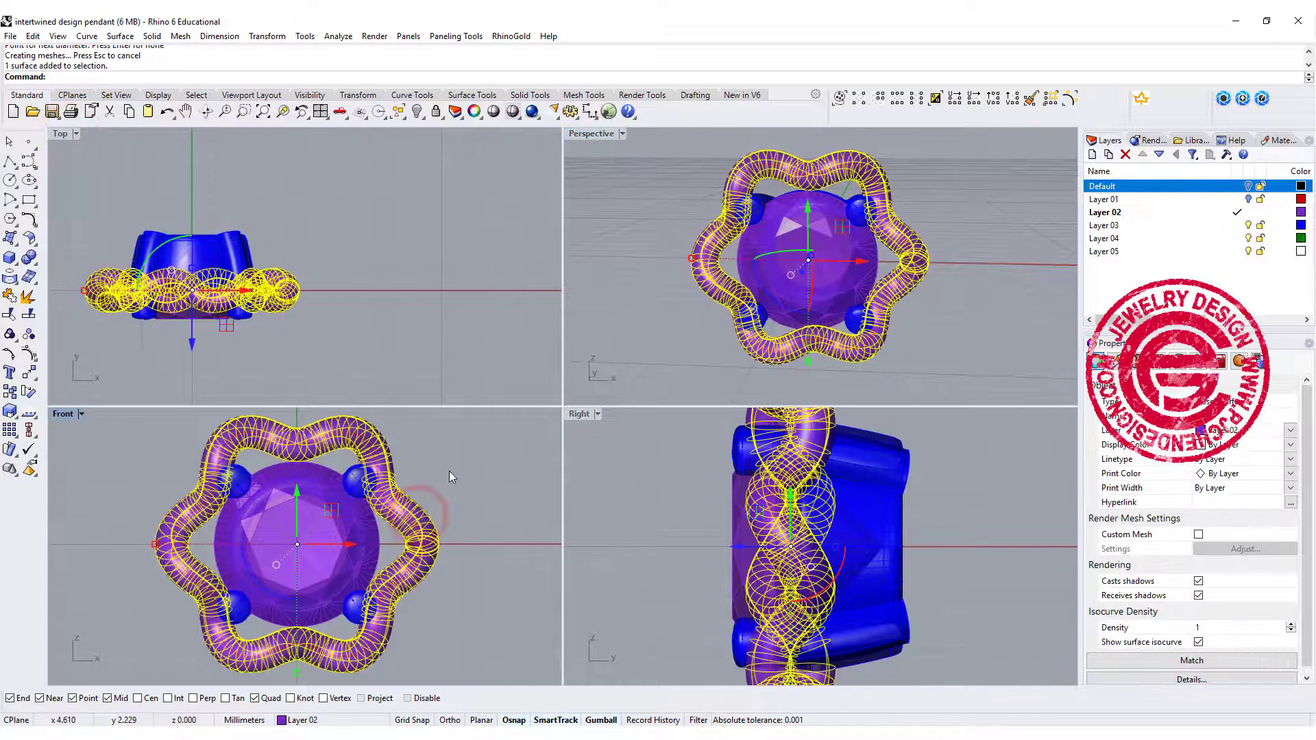
key(ctrl+c)
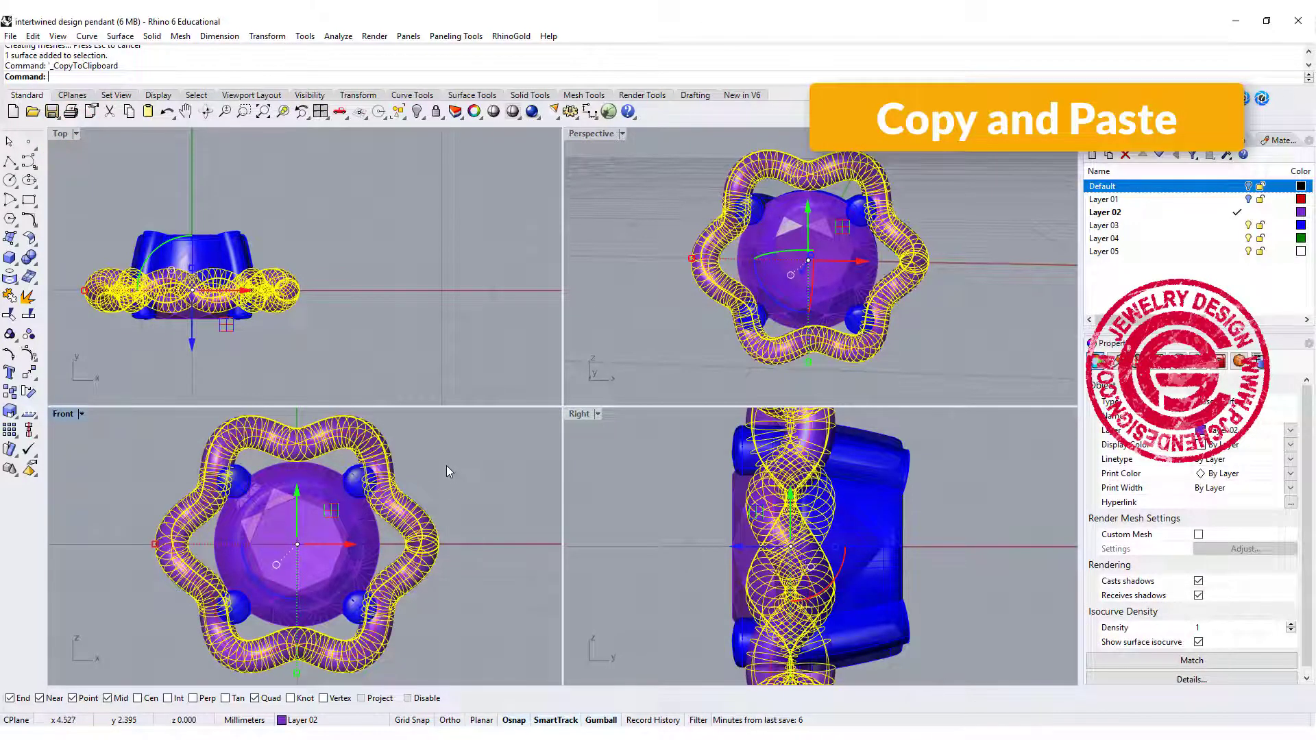
key(ctrl+v)
click(449, 471)
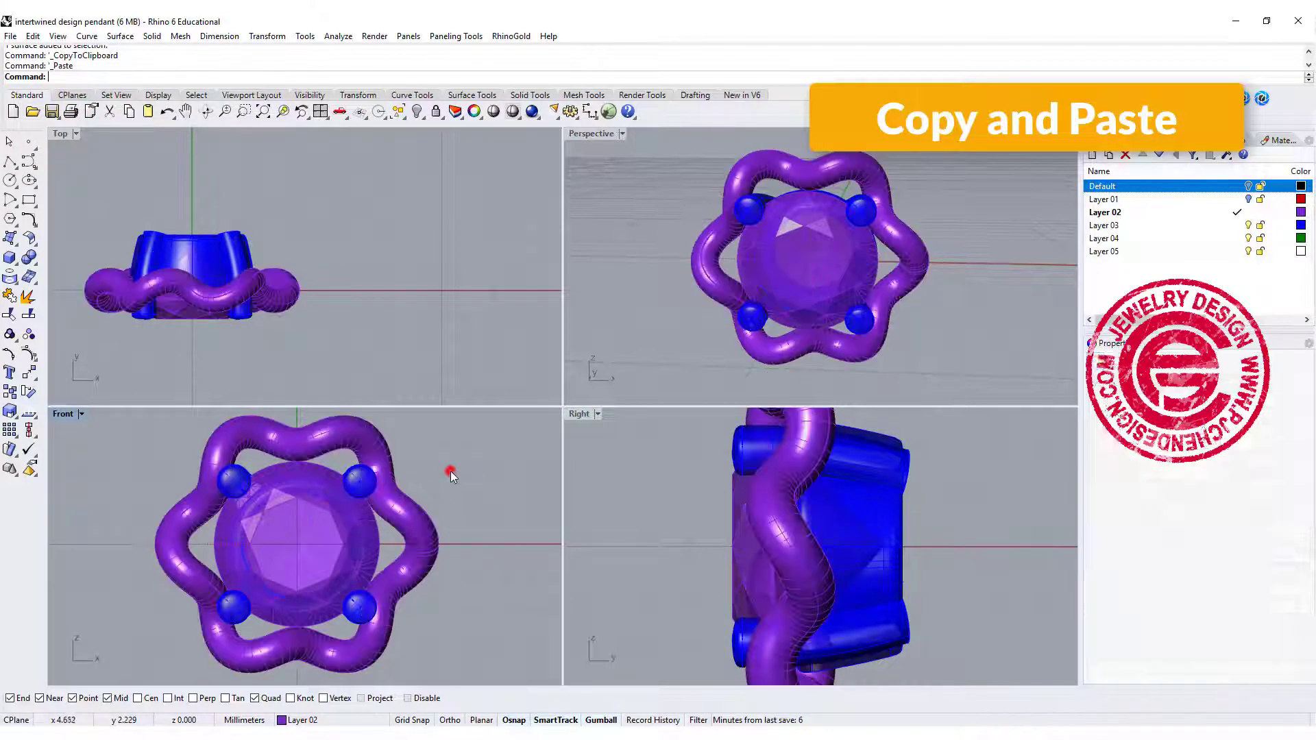
Step: Rotate one of the two overlapping pipes by 30 degrees about its center in the Front view
click(431, 545)
click(464, 559)
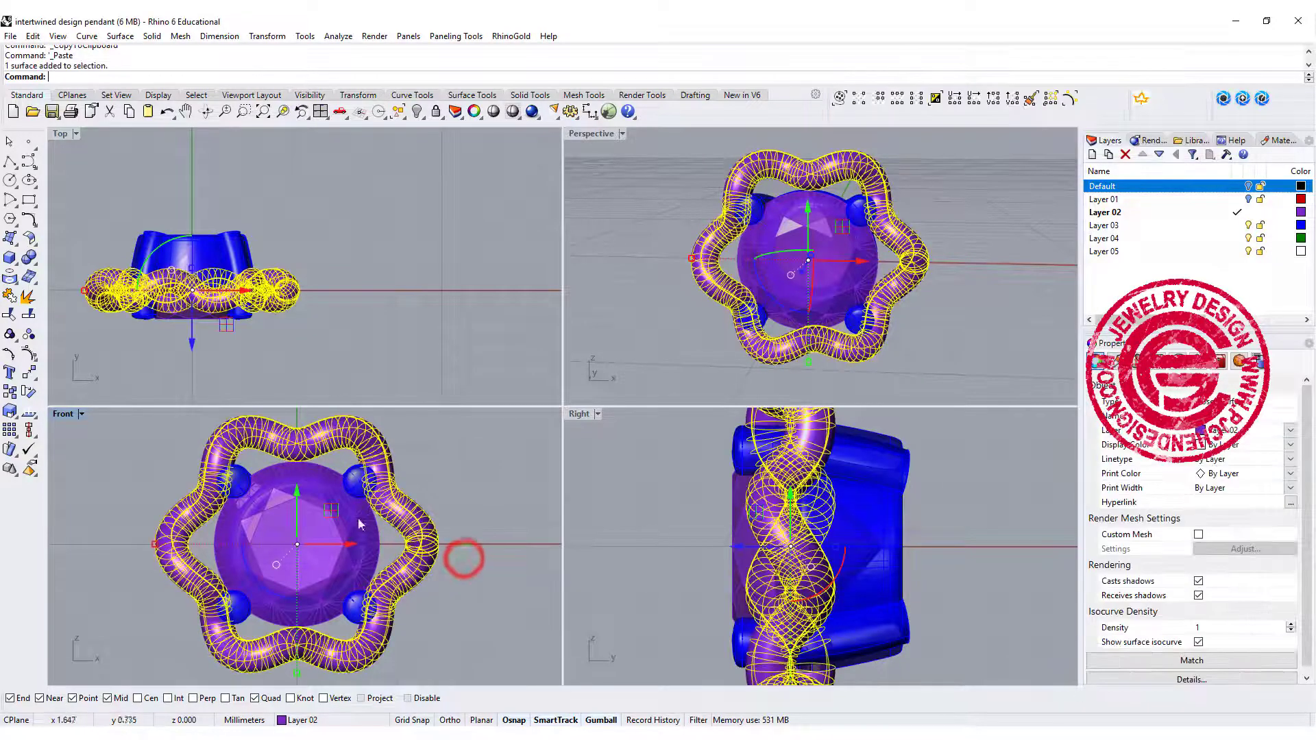
right_drag(382, 444, 373, 461)
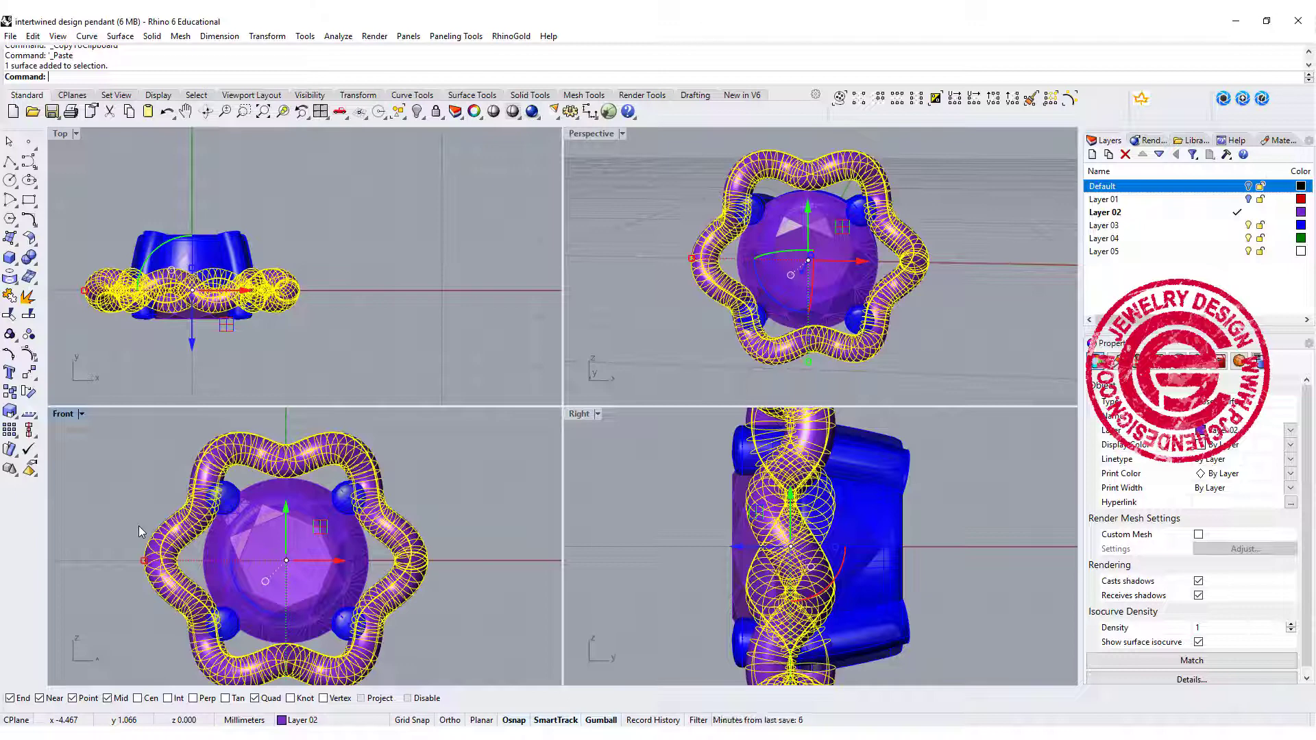
click(429, 479)
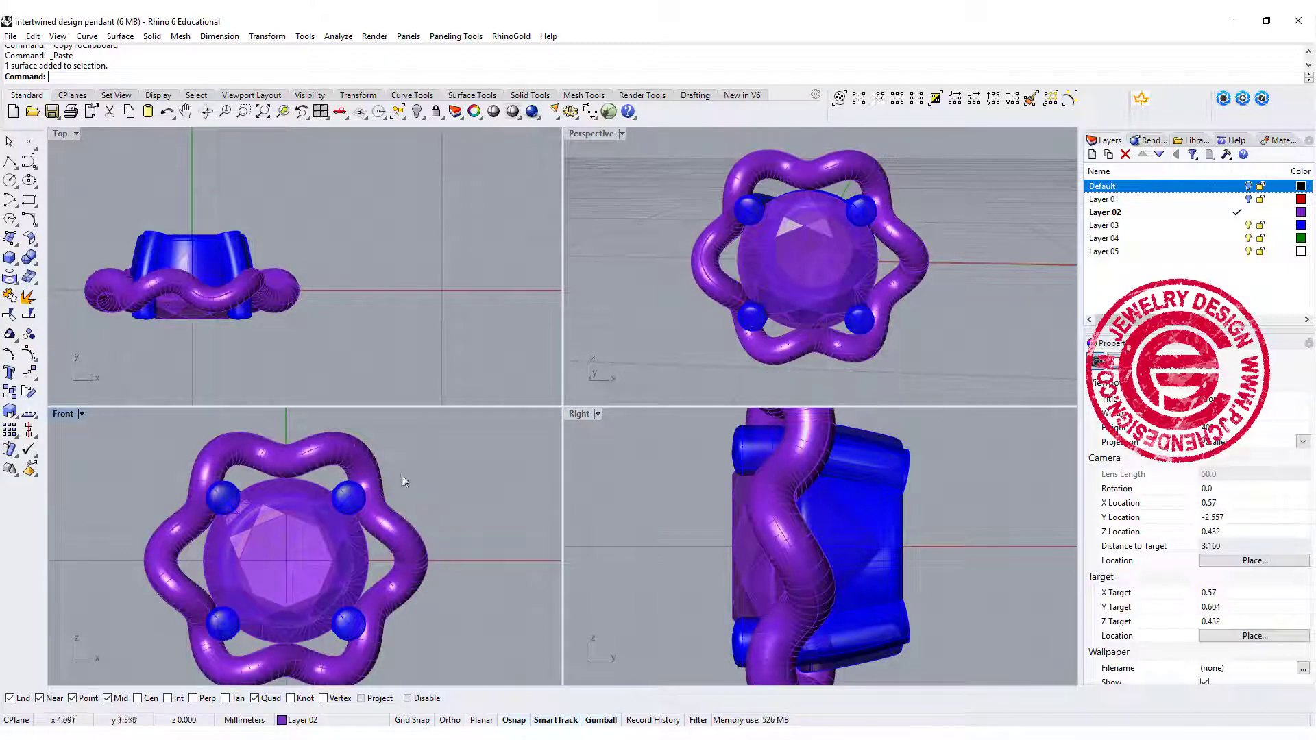
click(399, 535)
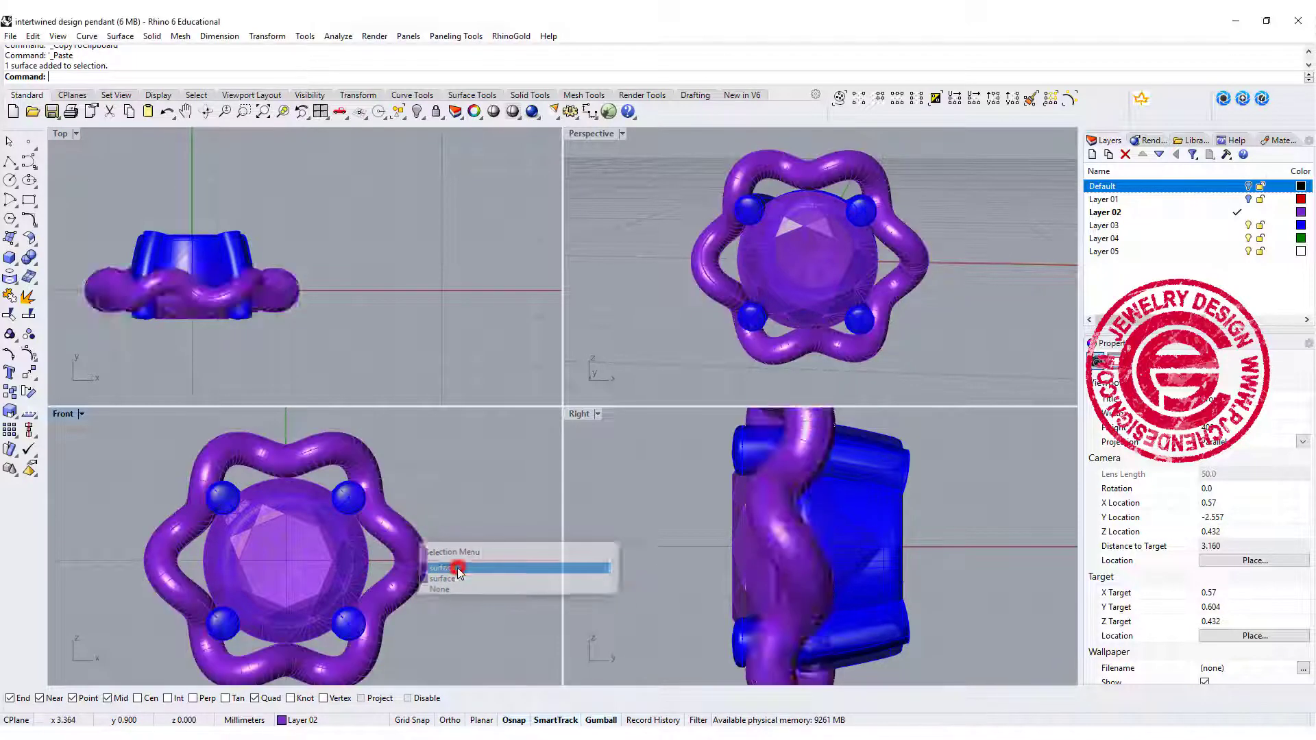
click(457, 569)
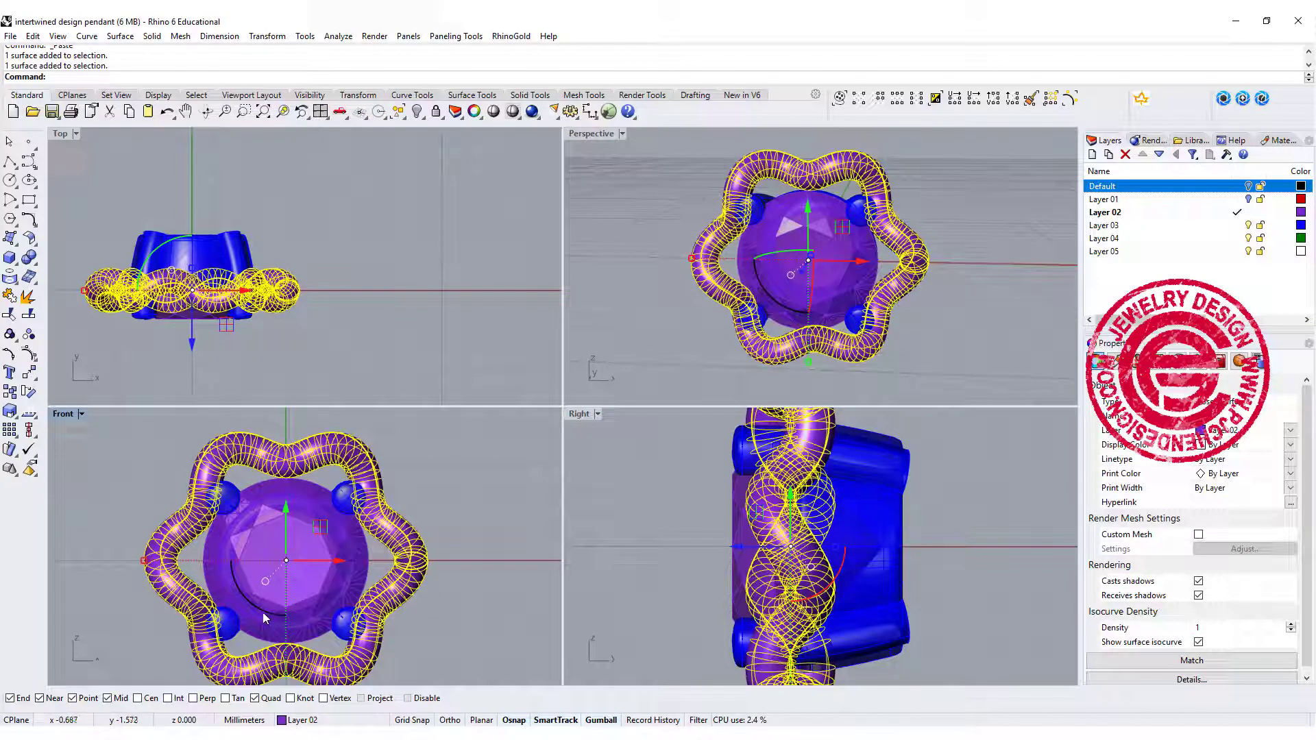
click(261, 612)
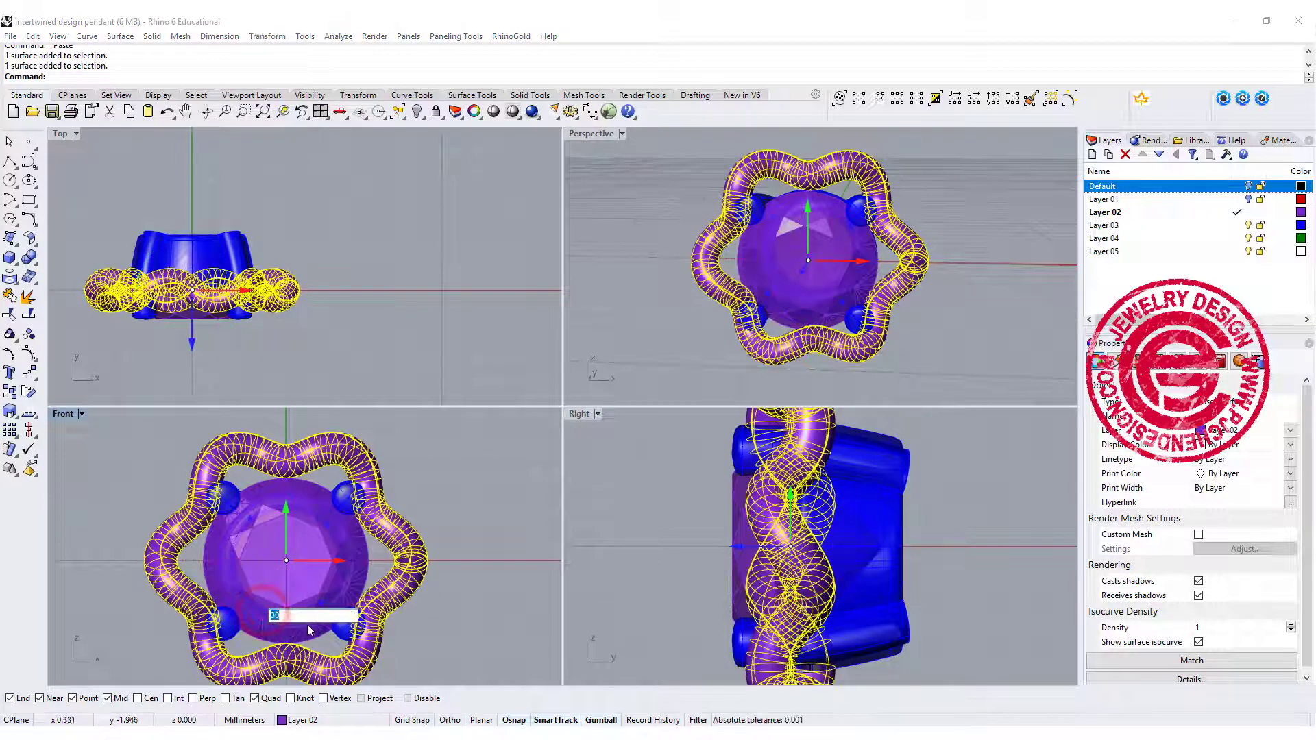
key(Return)
click(505, 553)
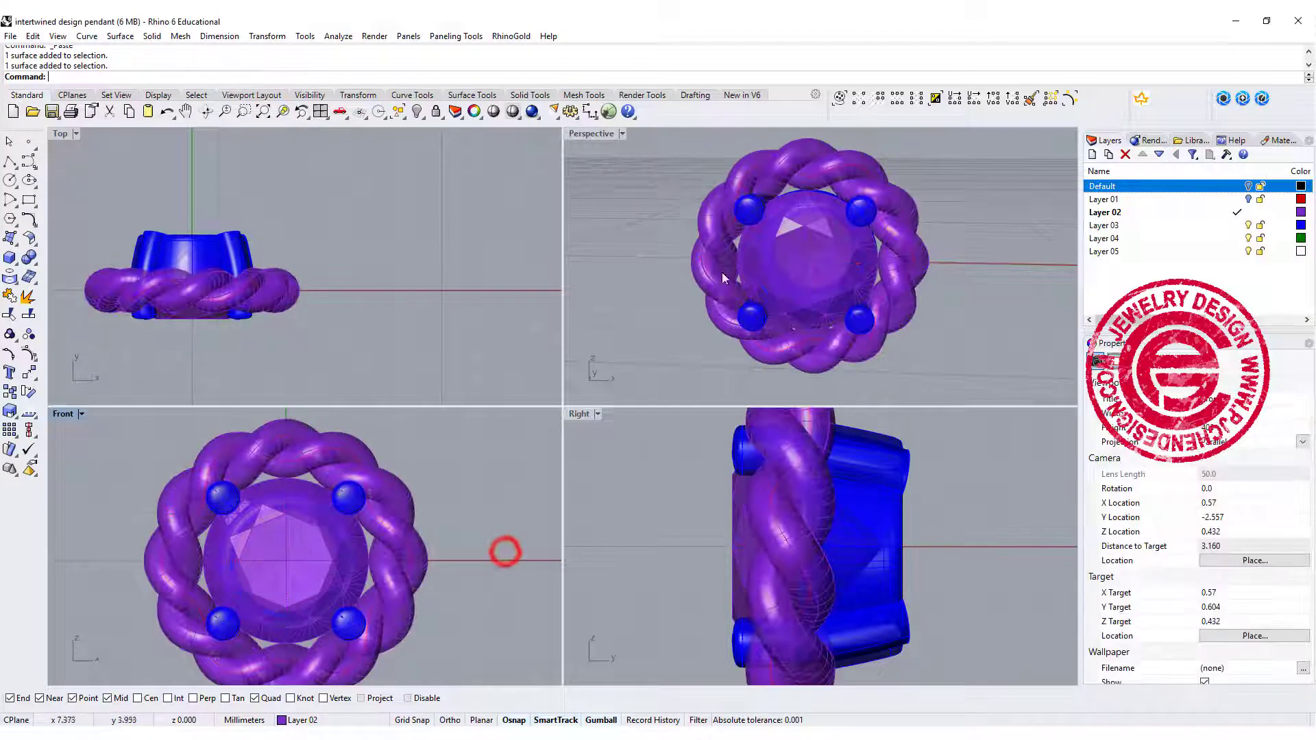
Step: Move the two intertwined pipes and their guide curve along Y toward the rear of the setting in the Top view
right_drag(968, 243, 955, 286)
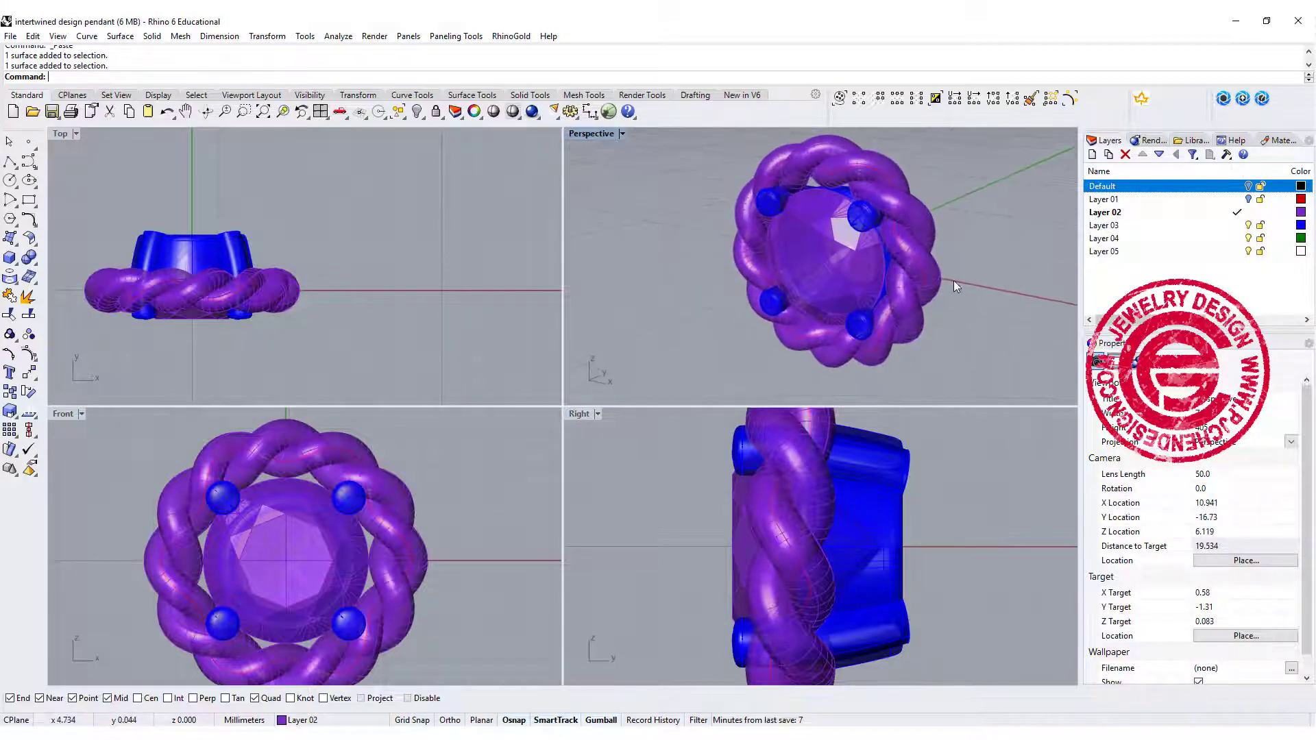
click(923, 242)
drag(193, 237, 190, 211)
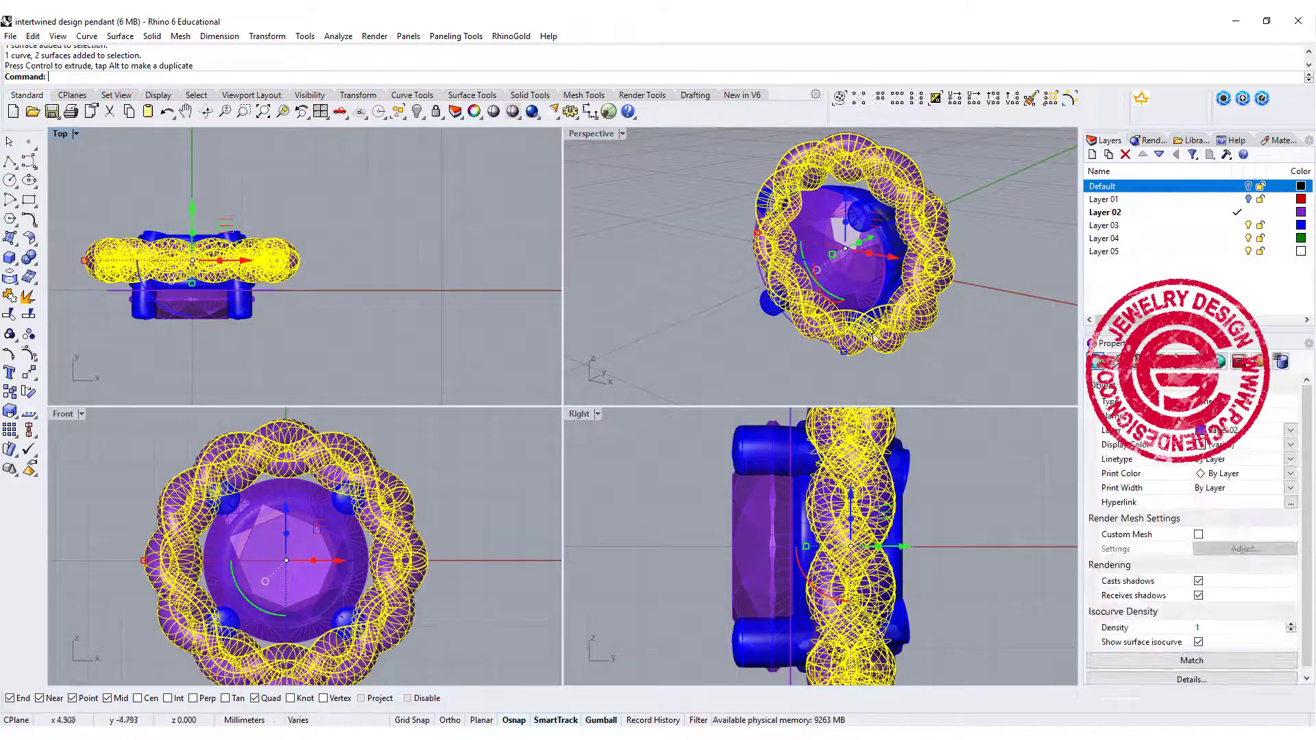
Step: Scale the two pipes and their guide curve down uniformly around the setting and nudge them slightly further toward its rear
right_drag(919, 301, 799, 240)
scroll(805, 266, up, 4)
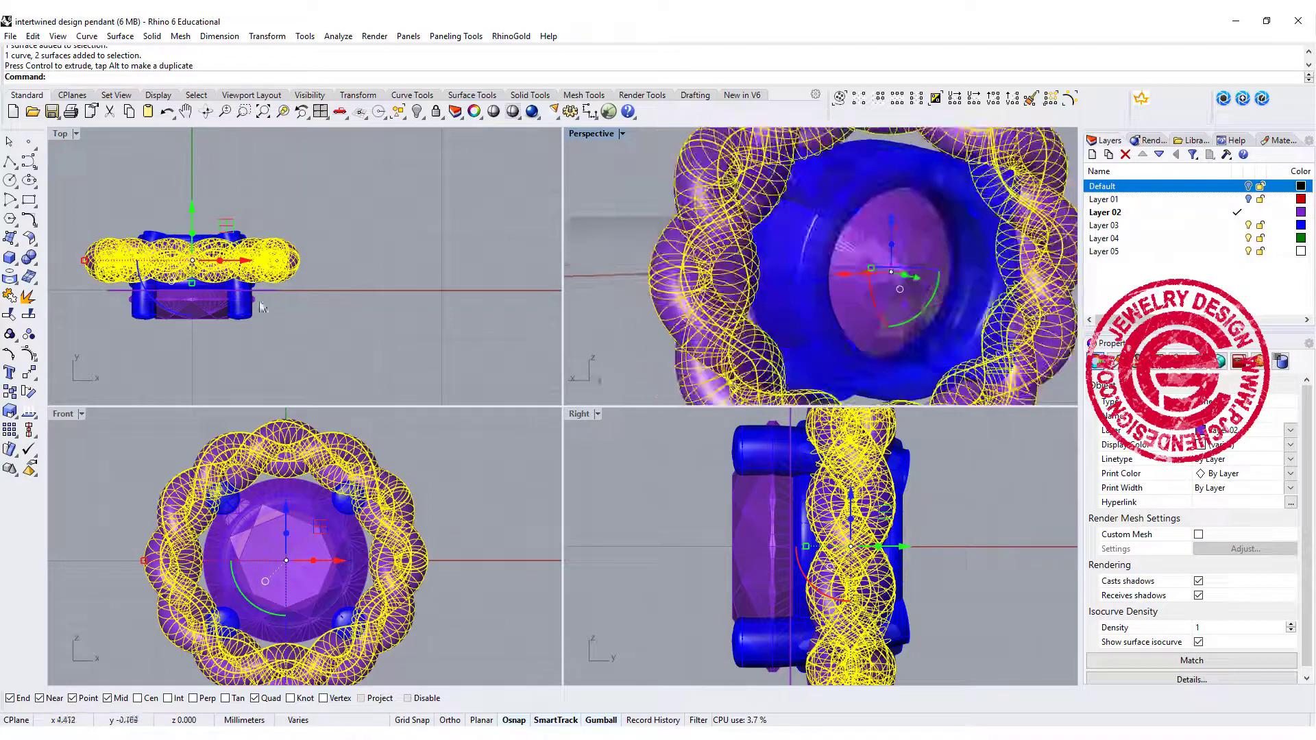
scroll(90, 264, up, 2)
mouse_move(82, 262)
mouse_down()
mouse_move(107, 259)
mouse_move(93, 260)
mouse_up()
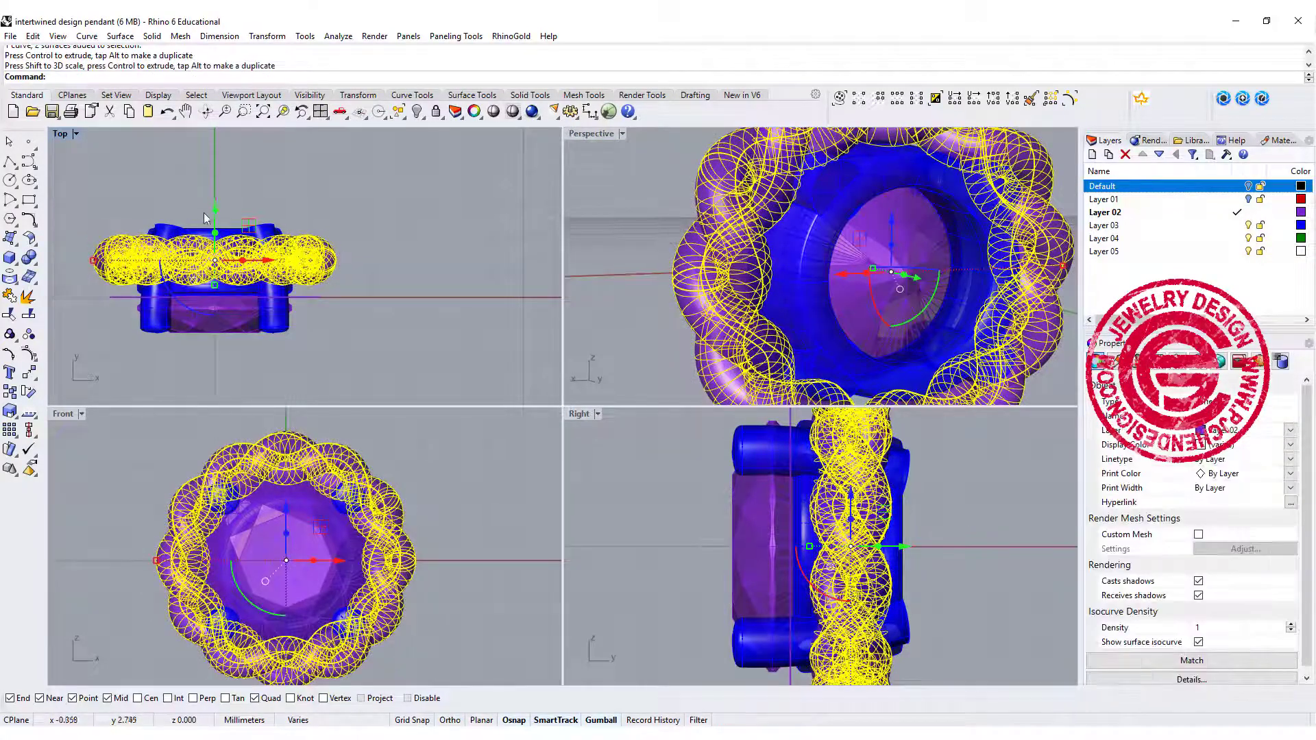
drag(214, 211, 218, 202)
drag(214, 279, 216, 283)
drag(215, 199, 215, 204)
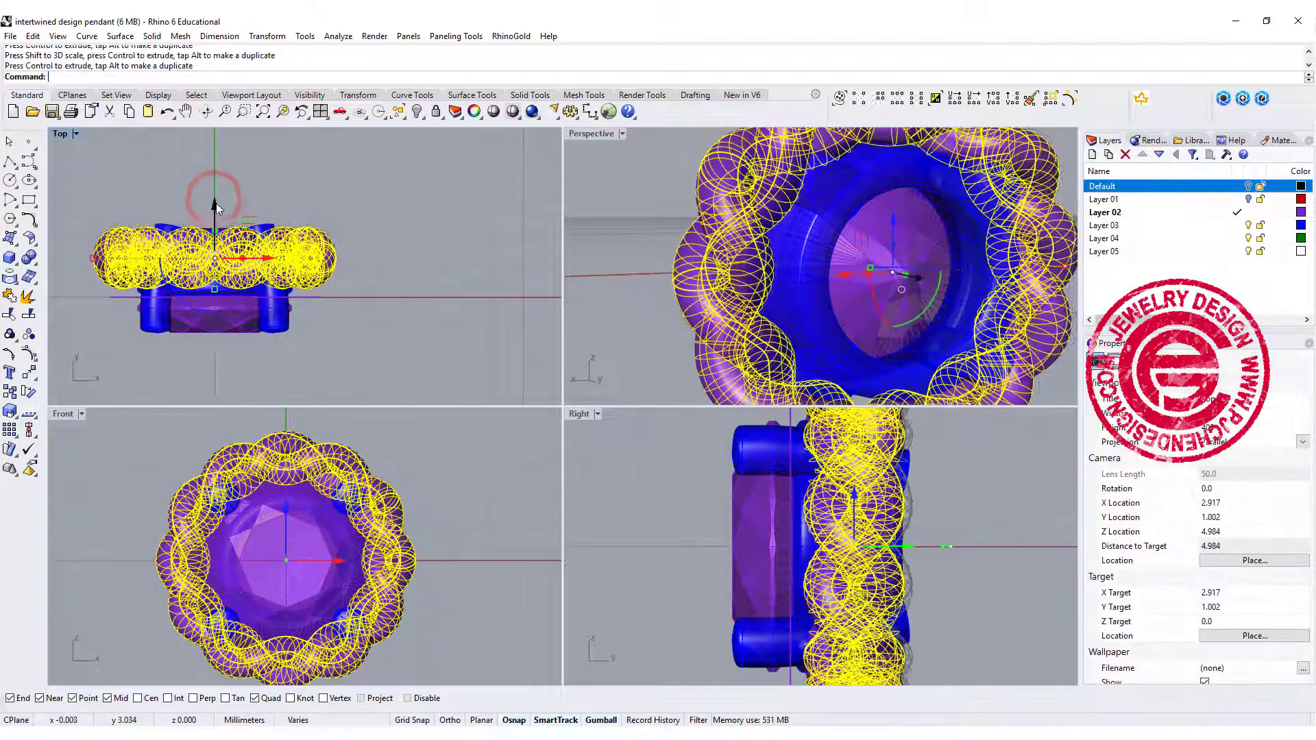
click(435, 303)
Step: Examine the pendant with its intertwined border, ring and bail from several angles in the Perspective view
right_drag(738, 283, 924, 253)
scroll(827, 301, down, 5)
right_drag(825, 299, 838, 255)
scroll(826, 246, up, 9)
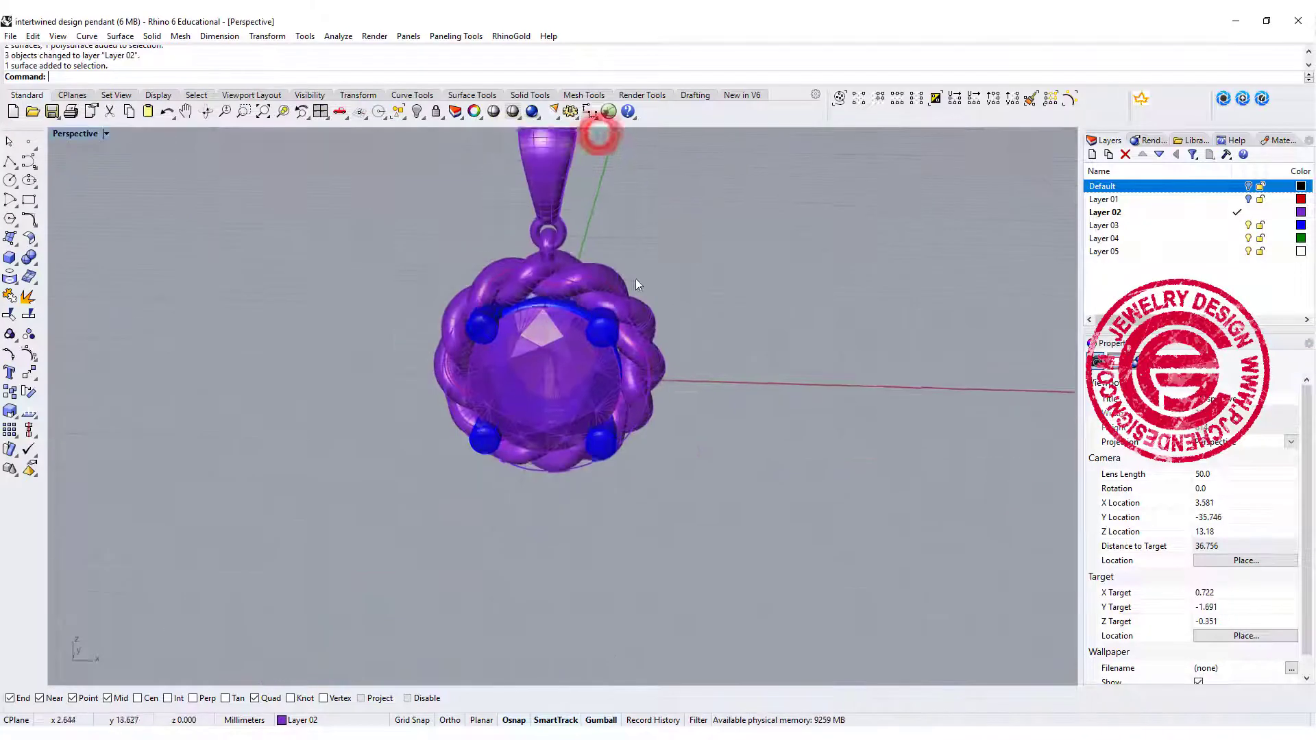
shift+right_drag(636, 278, 633, 370)
right_drag(633, 371, 557, 344)
scroll(606, 318, up, 2)
scroll(606, 318, up, 2)
scroll(598, 314, up, 2)
scroll(599, 313, down, 4)
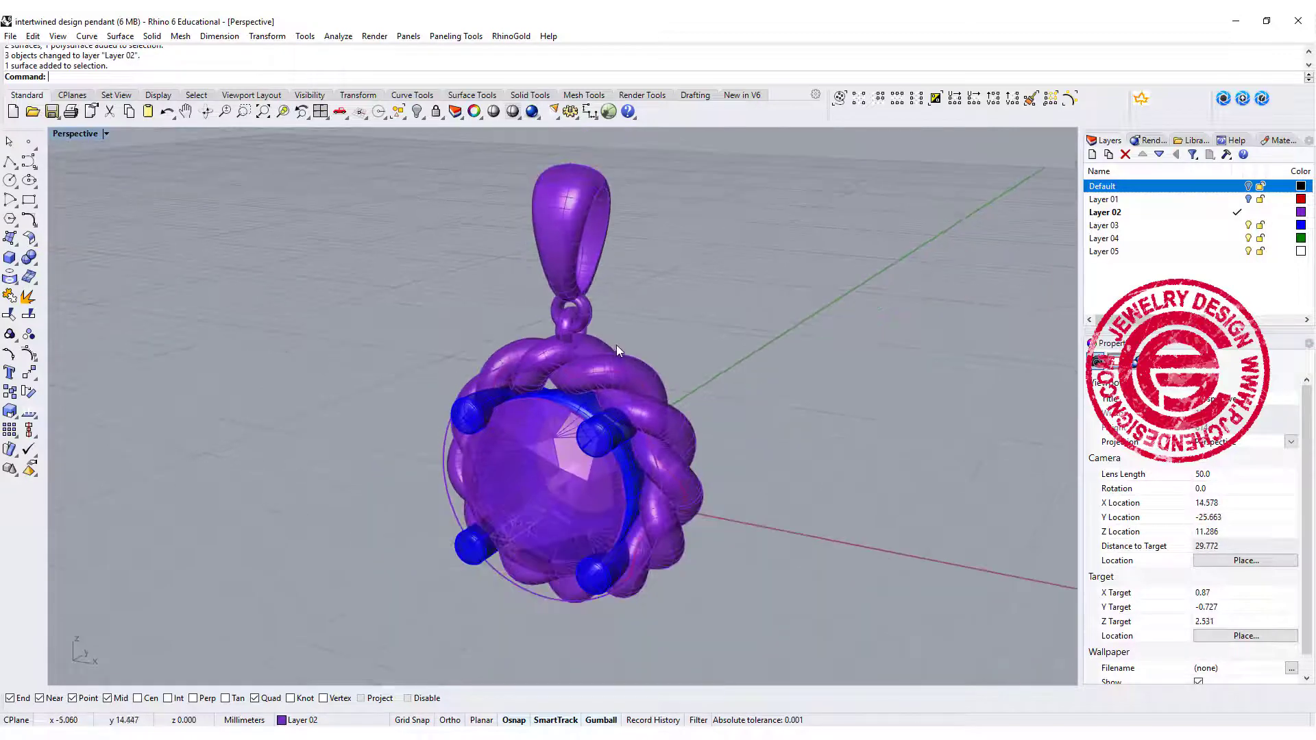
scroll(595, 267, down, 2)
right_drag(595, 268, 687, 382)
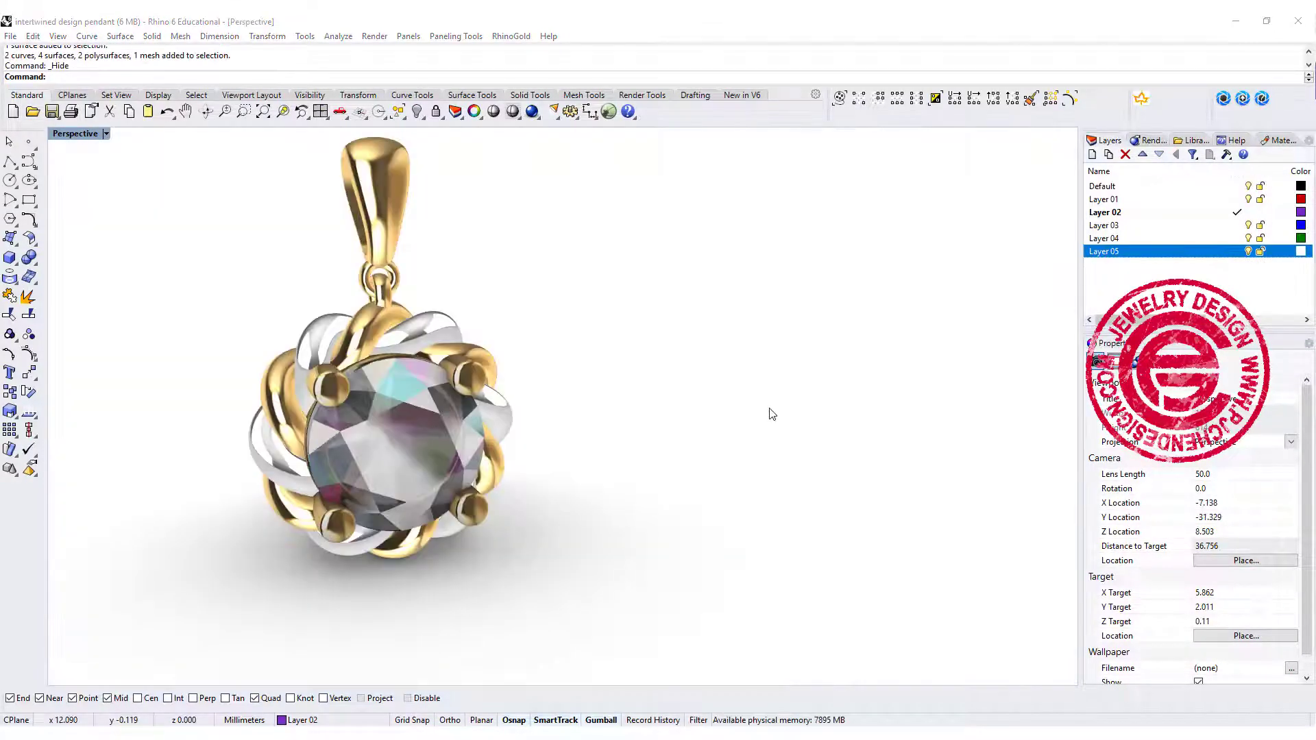
Step: Inspect the rendered gold and silver pendant with its faceted gem from the side and up close
right_drag(706, 443, 729, 427)
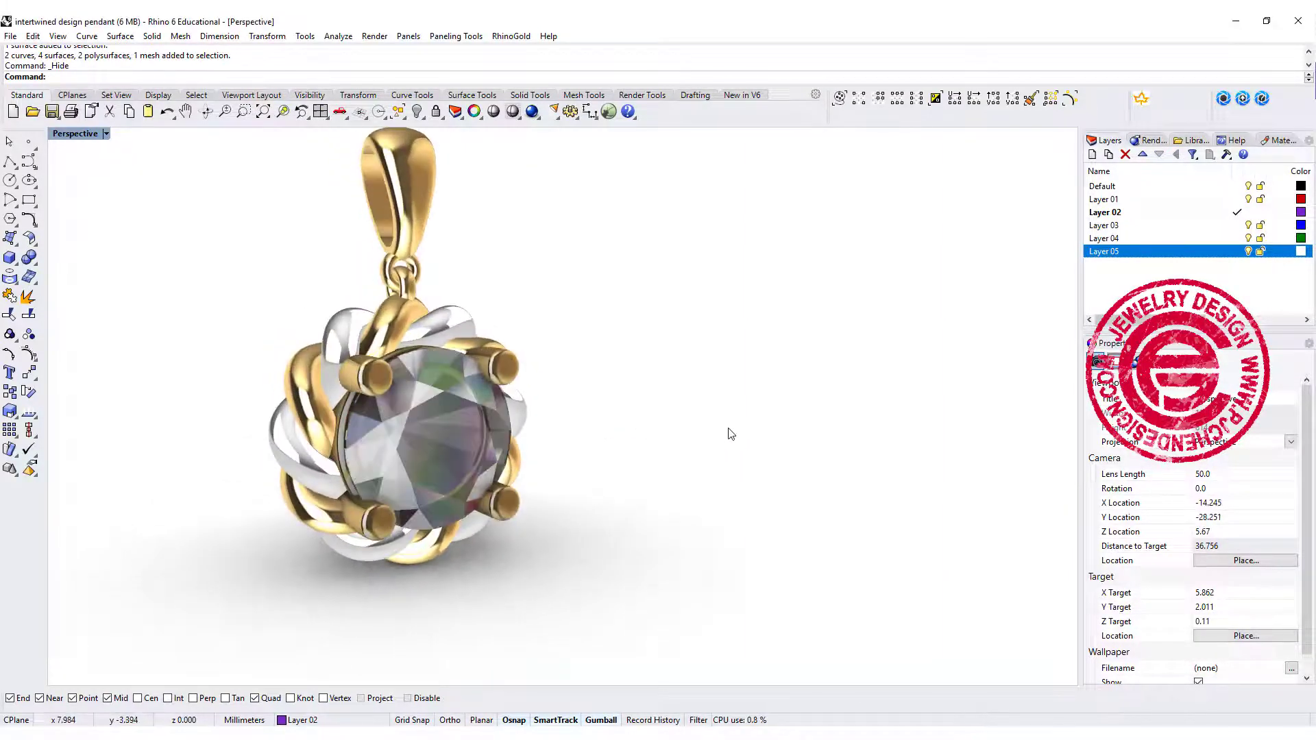
scroll(730, 433, up, 2)
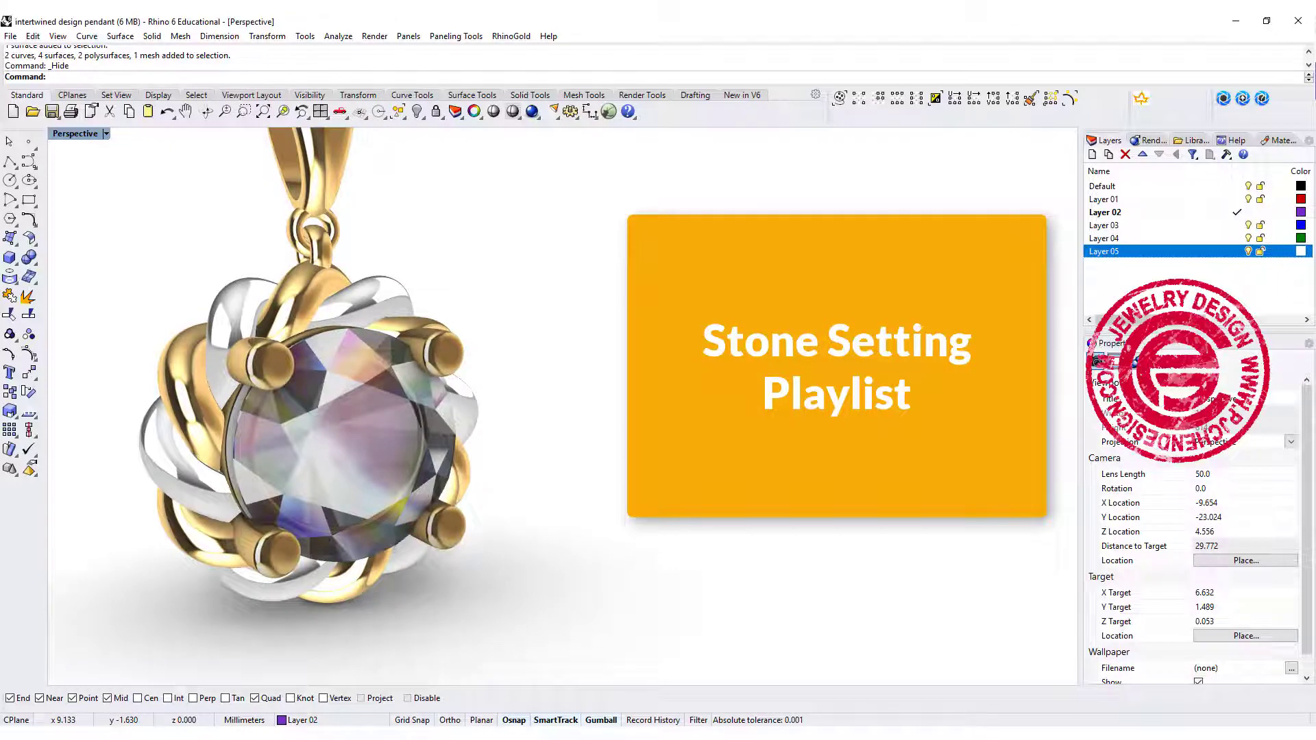
right_drag(712, 420, 718, 430)
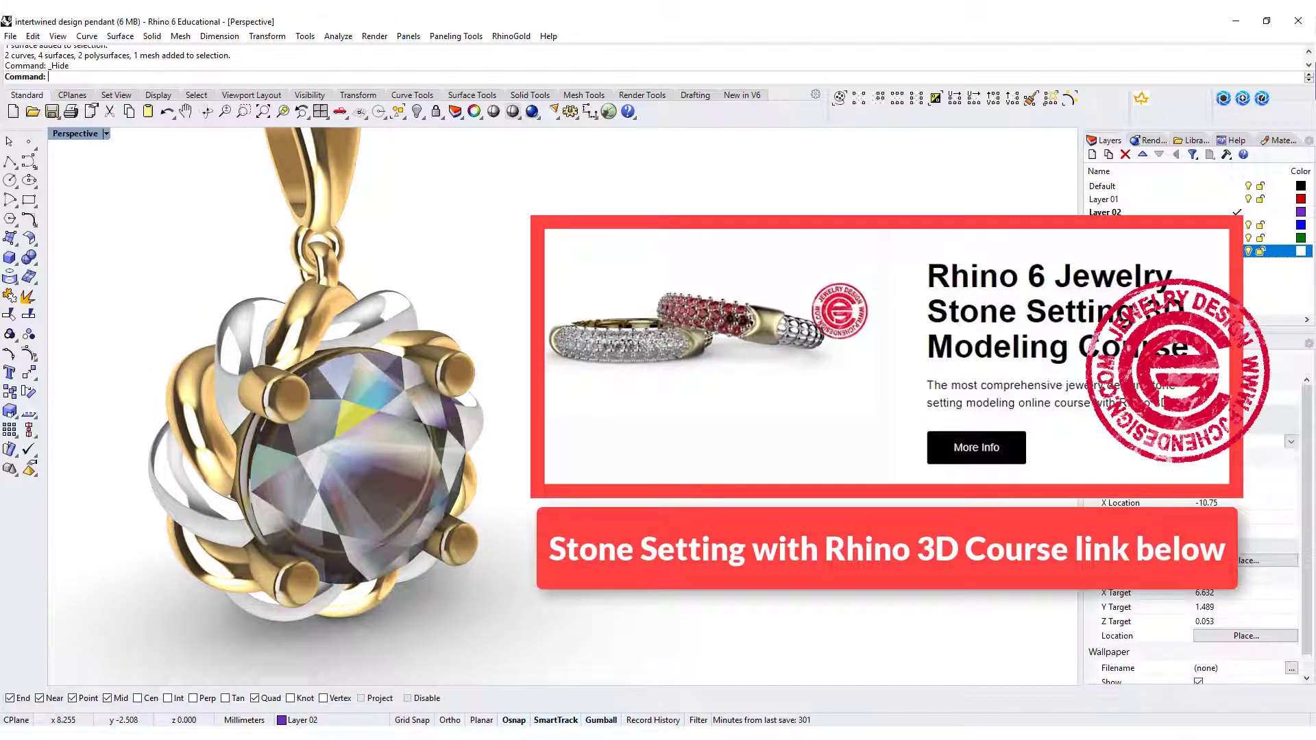
scroll(713, 425, down, 3)
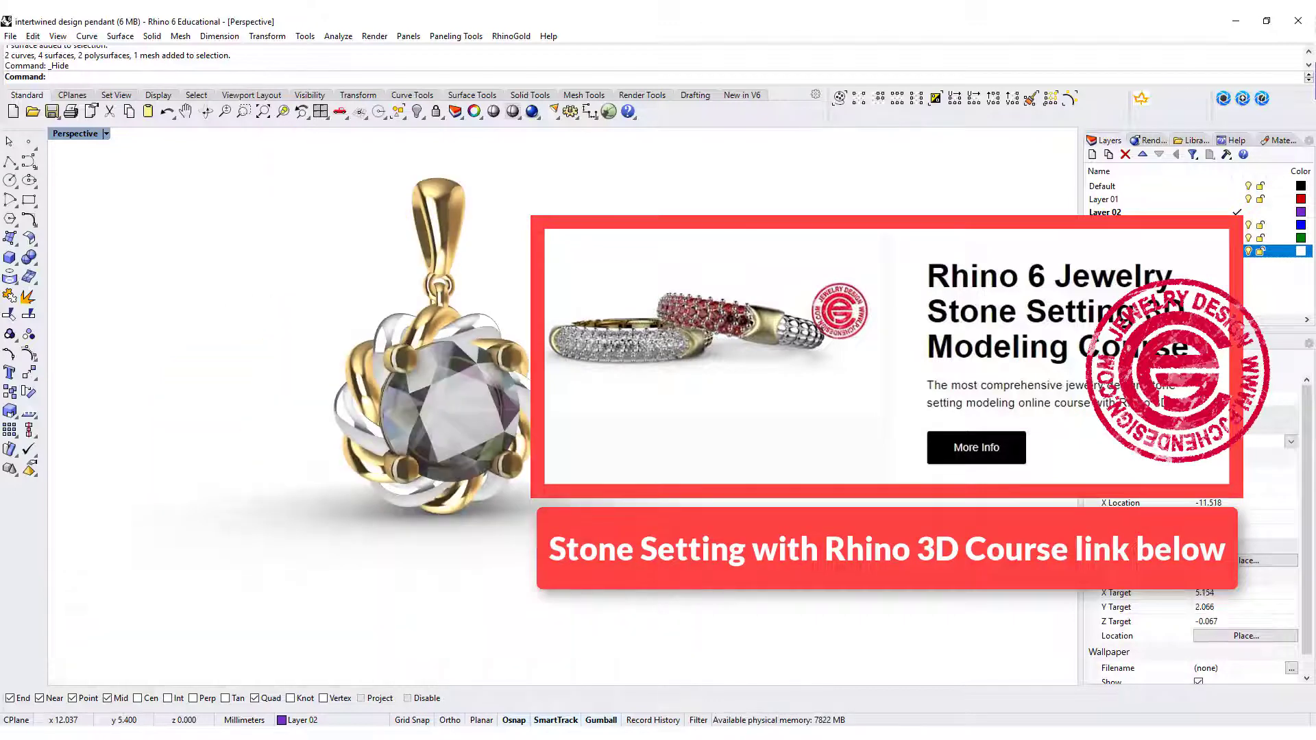